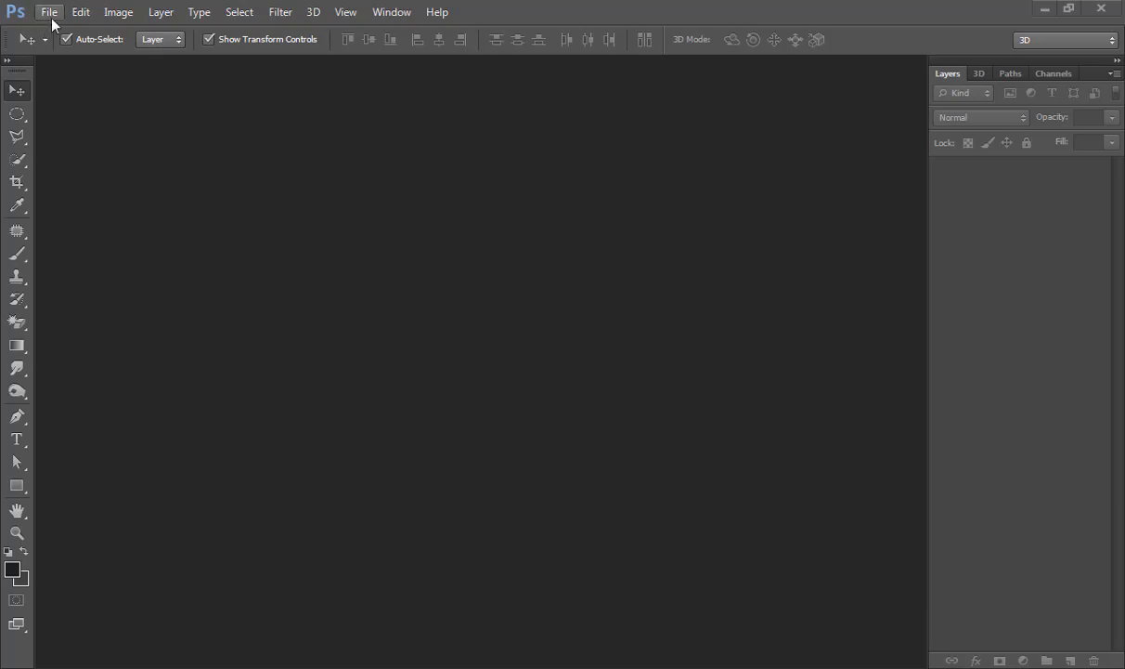
# - Create a new 1080 × 1080 pixel RGB document at 300 pixels/inch with a white background
pyautogui.click(47, 13)
pyautogui.click(65, 35)
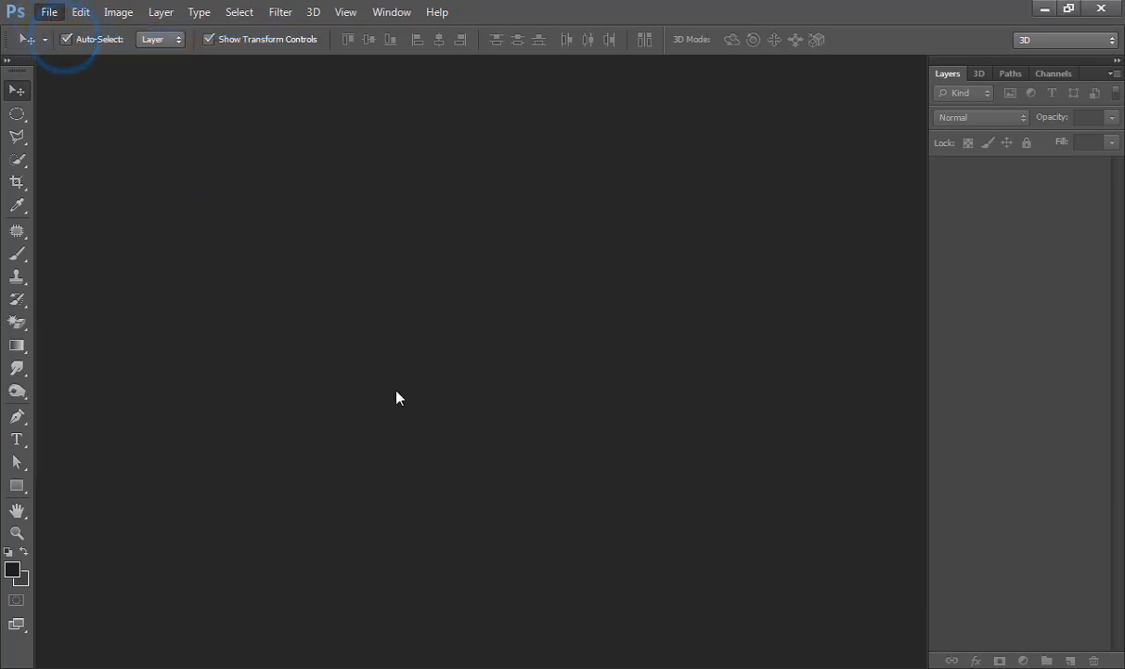
pyautogui.doubleClick(501, 238)
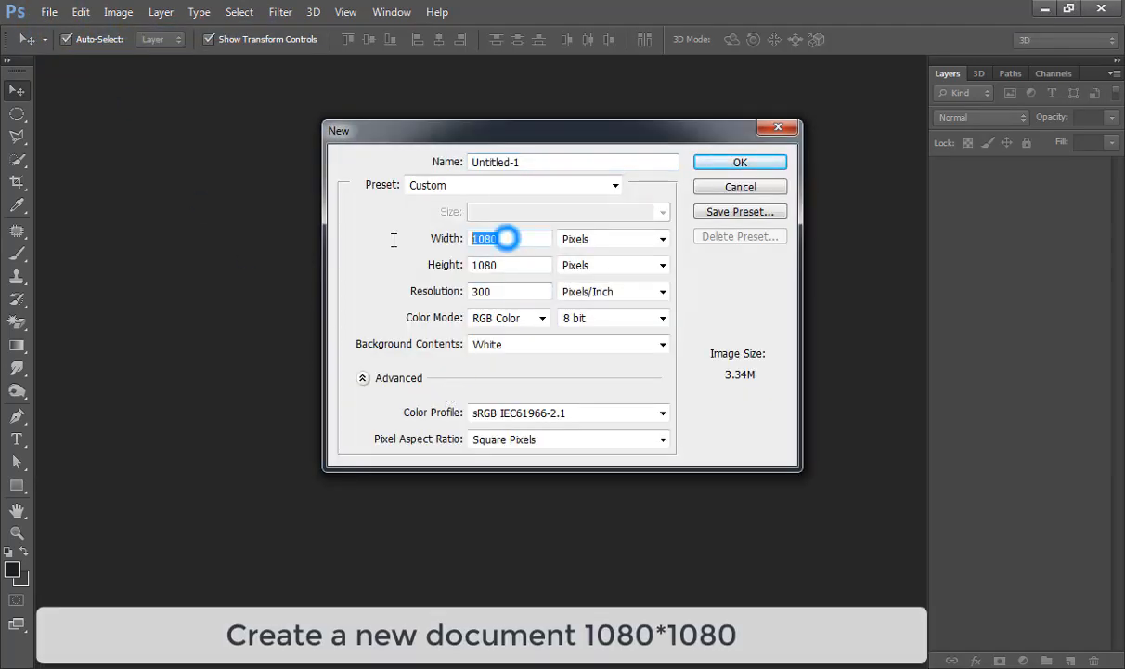
pyautogui.doubleClick(502, 266)
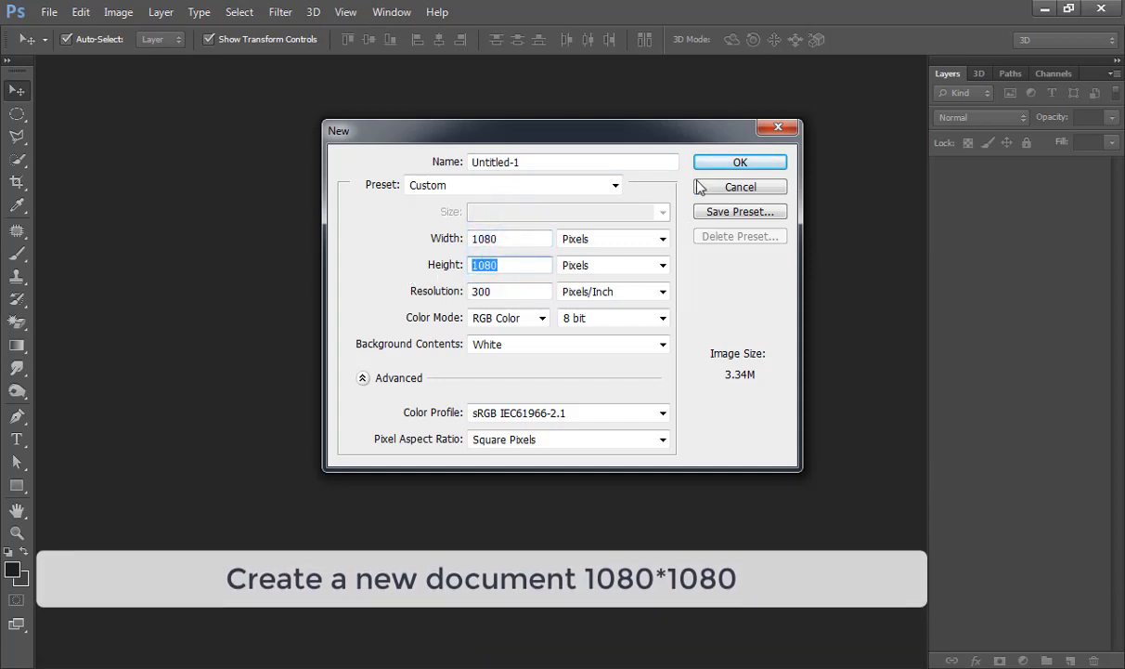
pyautogui.click(733, 162)
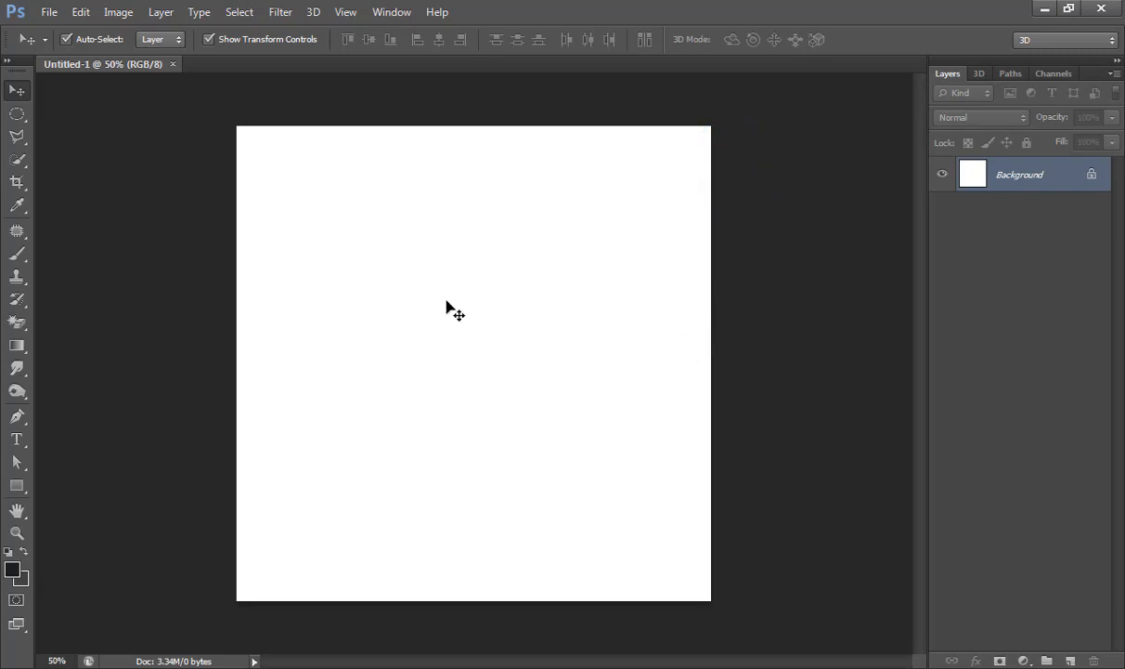
# - Set the foreground color to #1e1e1e and the background color to #414141
pyautogui.hotkey('ctrl', '0')
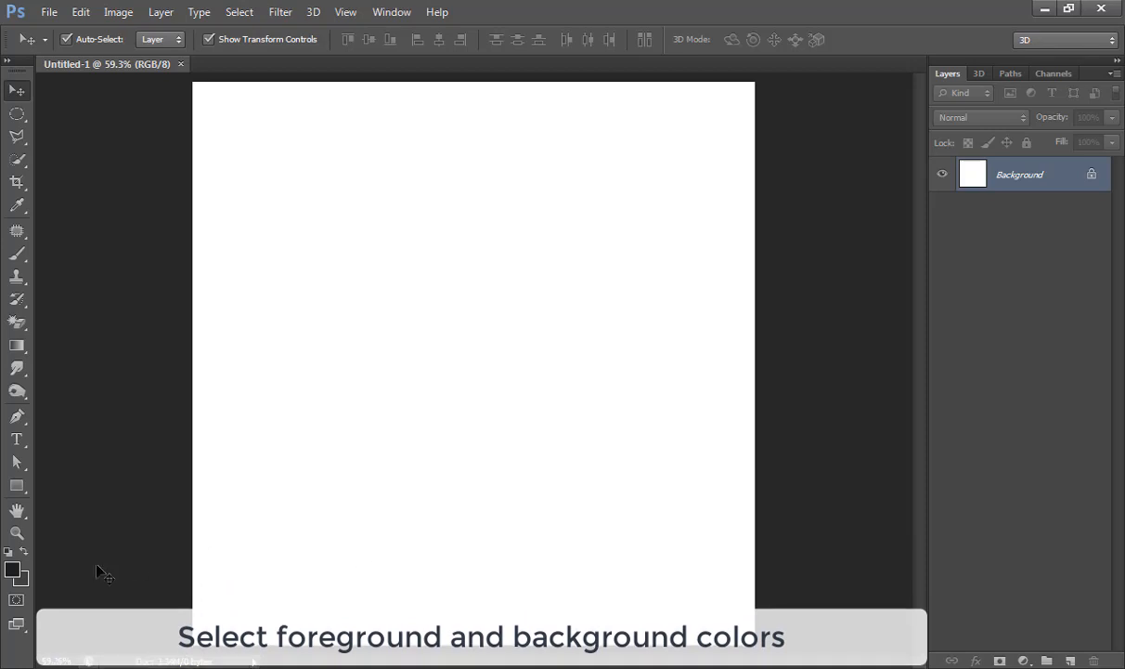
pyautogui.click(13, 570)
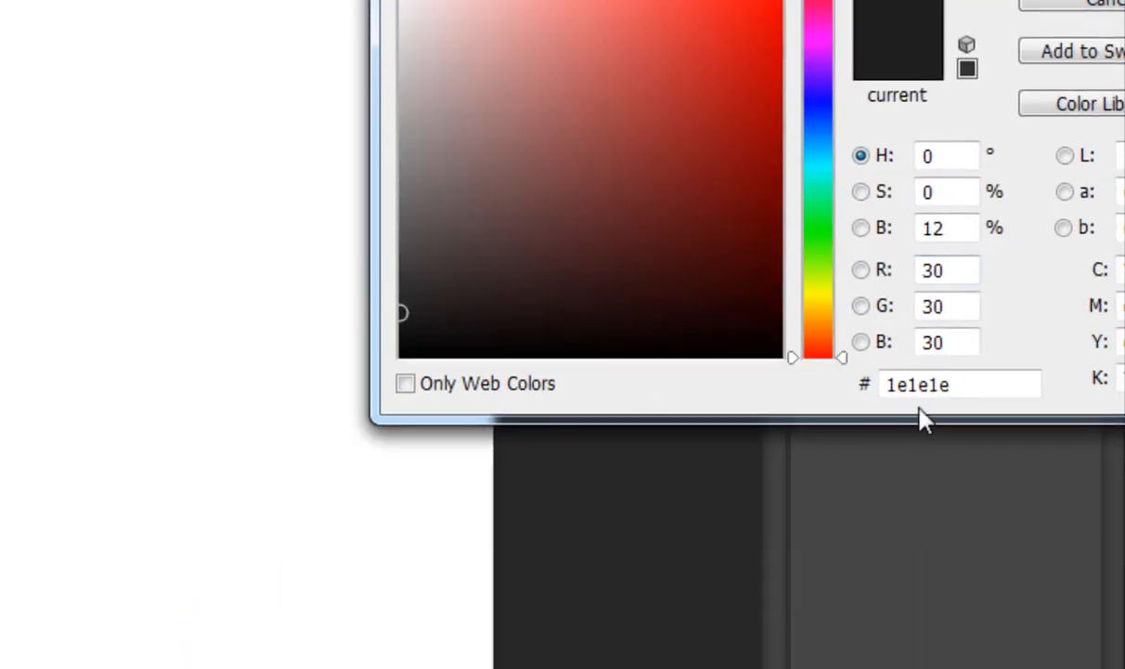
pyautogui.doubleClick(945, 385)
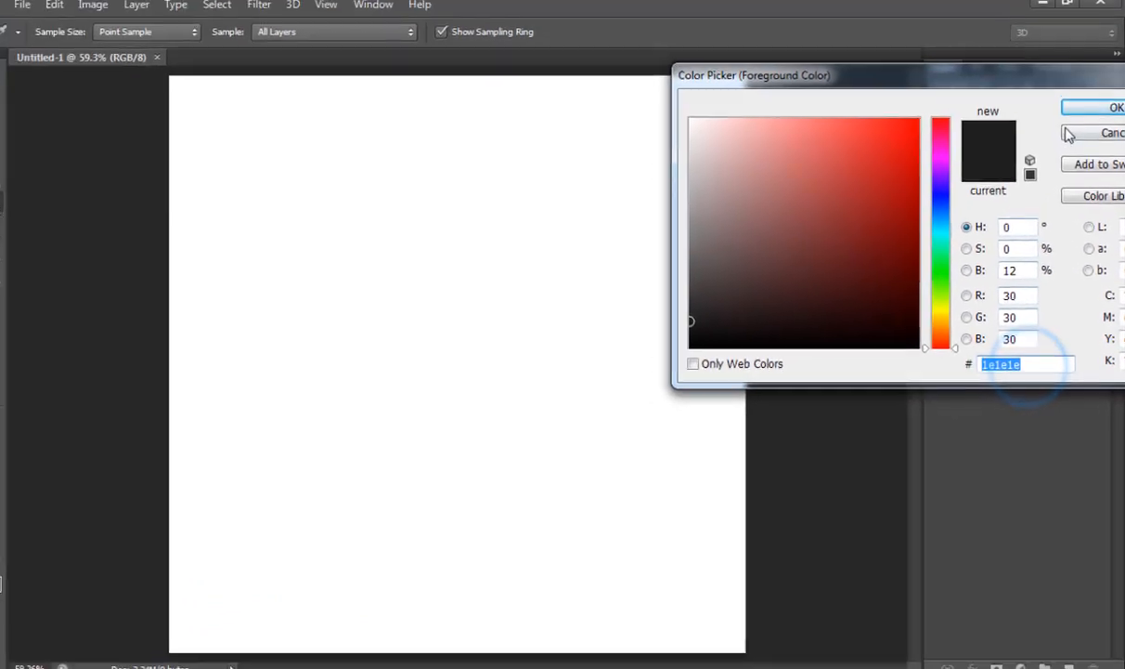
pyautogui.click(1096, 108)
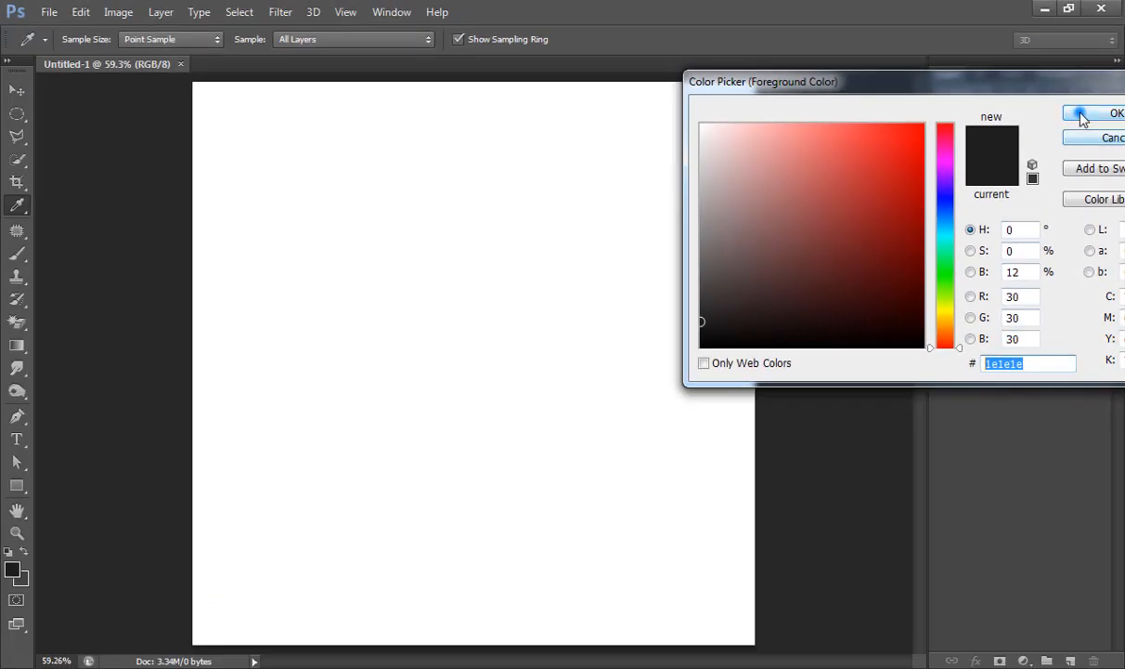
pyautogui.click(1, 583)
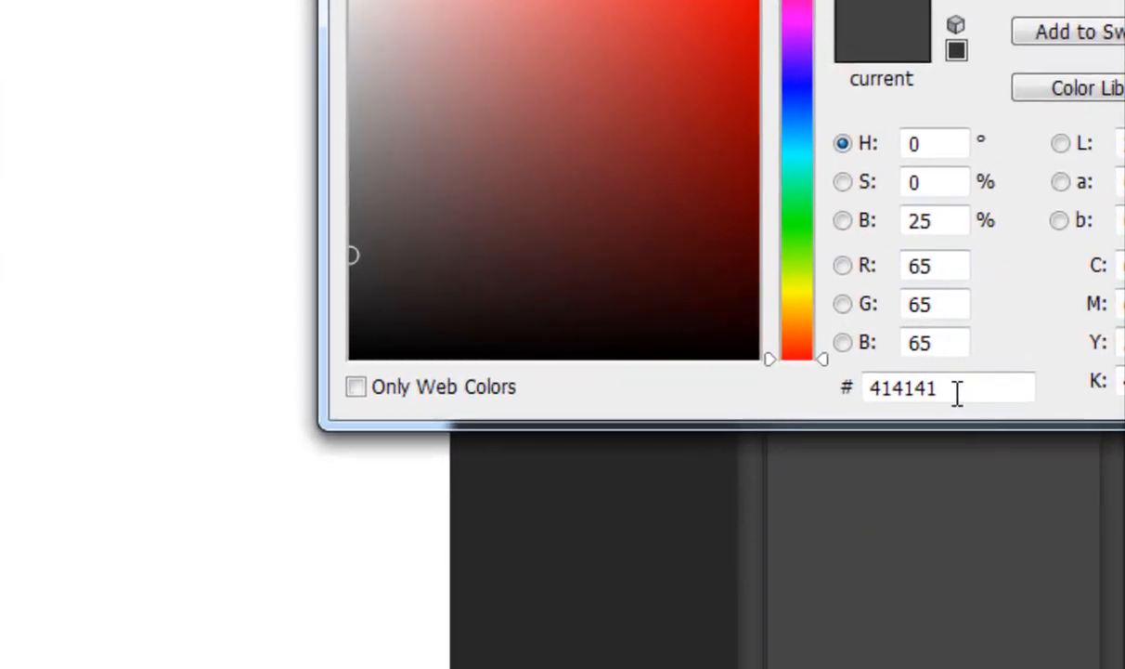
pyautogui.doubleClick(944, 388)
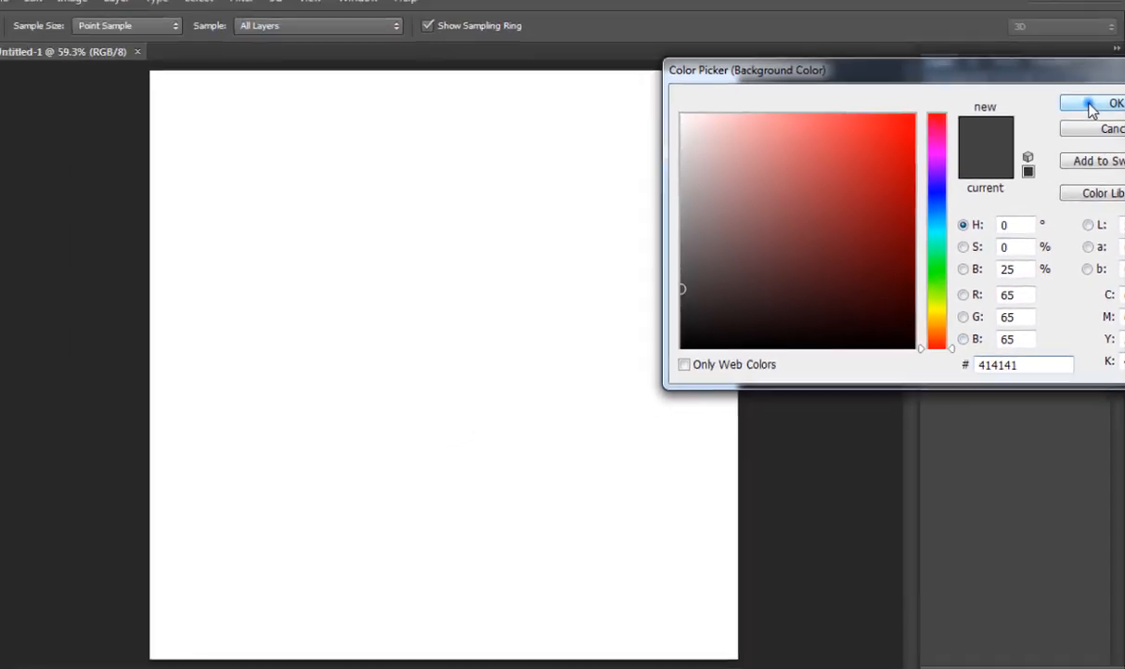
pyautogui.click(1092, 105)
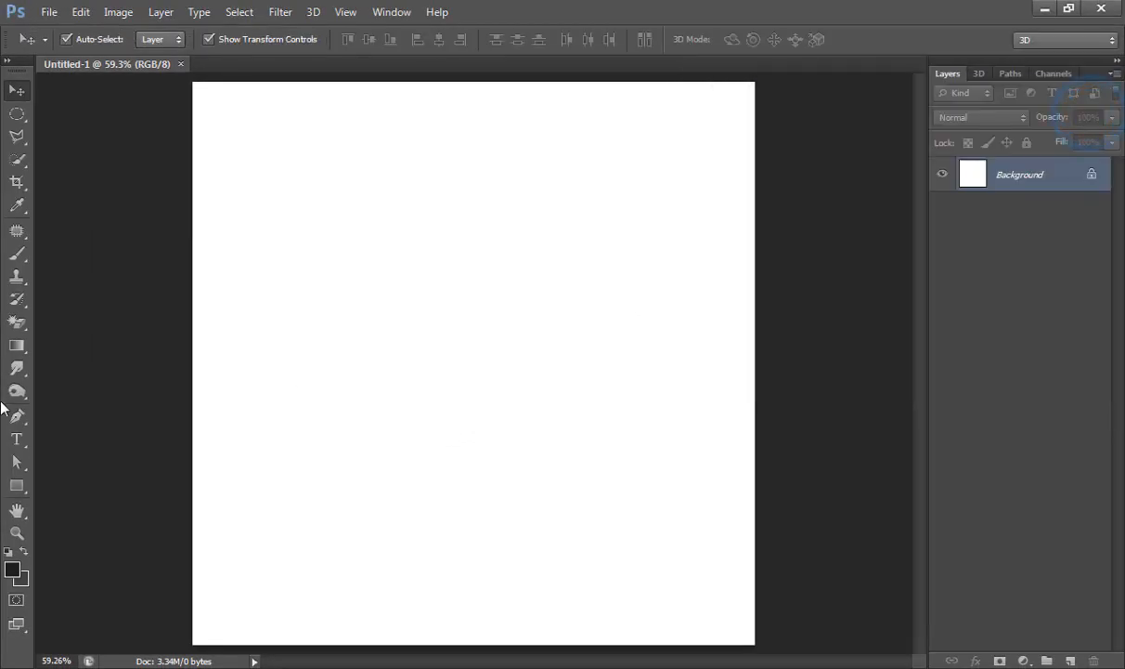
# - Fill the Background layer with a reversed linear Foreground to Background gradient running diagonally from the canvas's upper-left corner towards its lower right
pyautogui.click(18, 345)
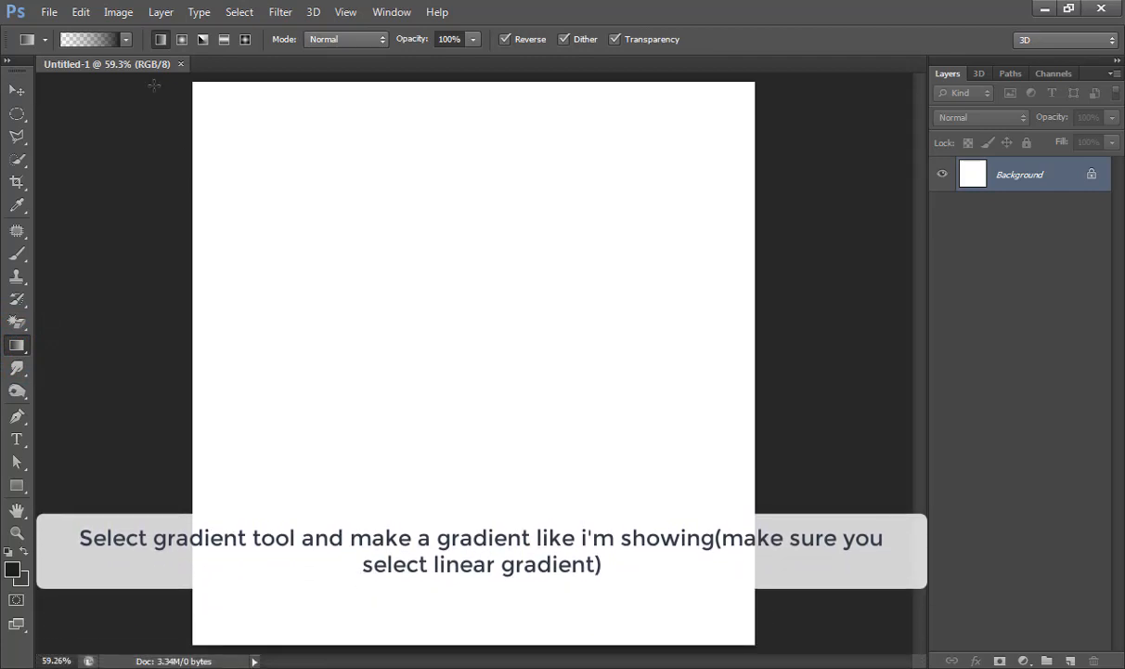
pyautogui.click(93, 38)
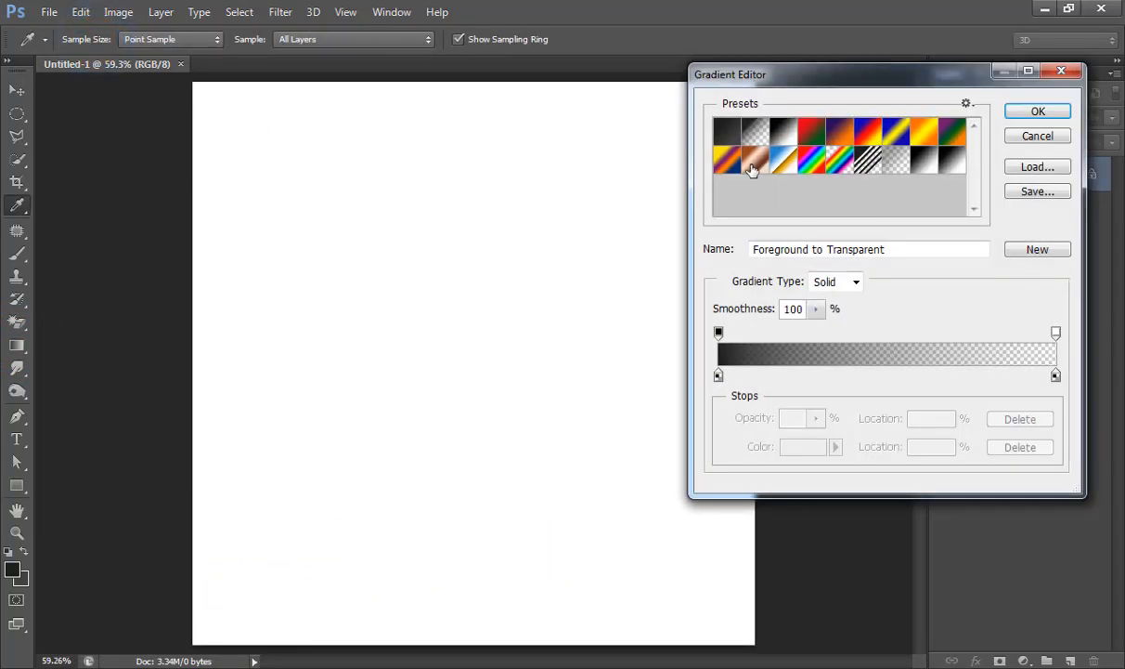
pyautogui.click(727, 135)
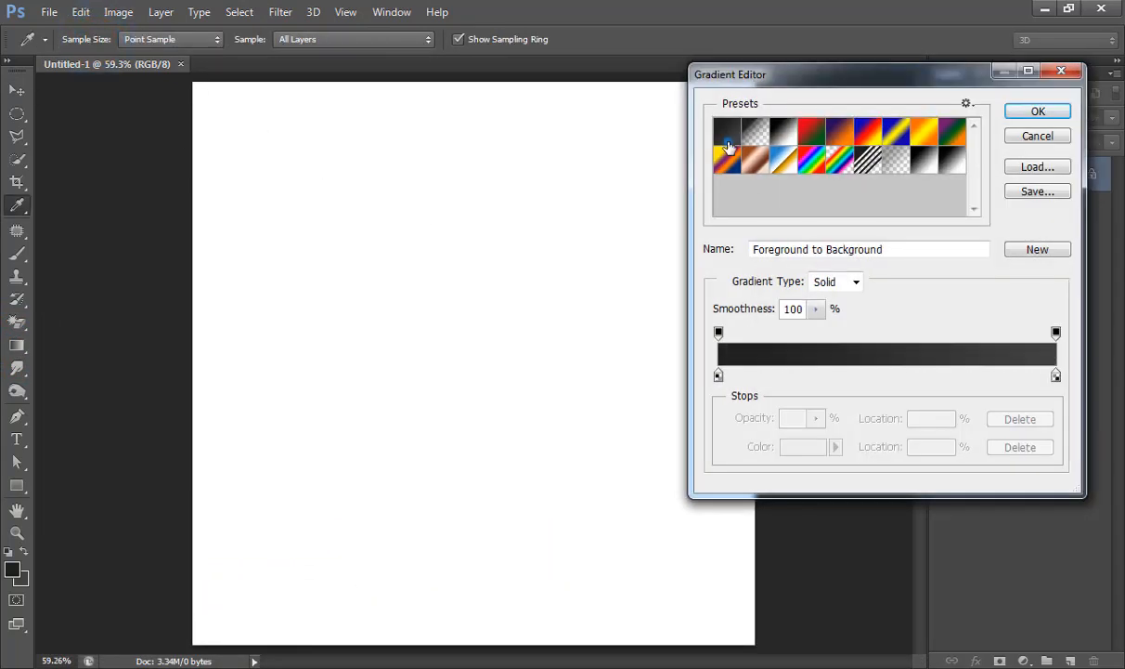
pyautogui.click(1021, 113)
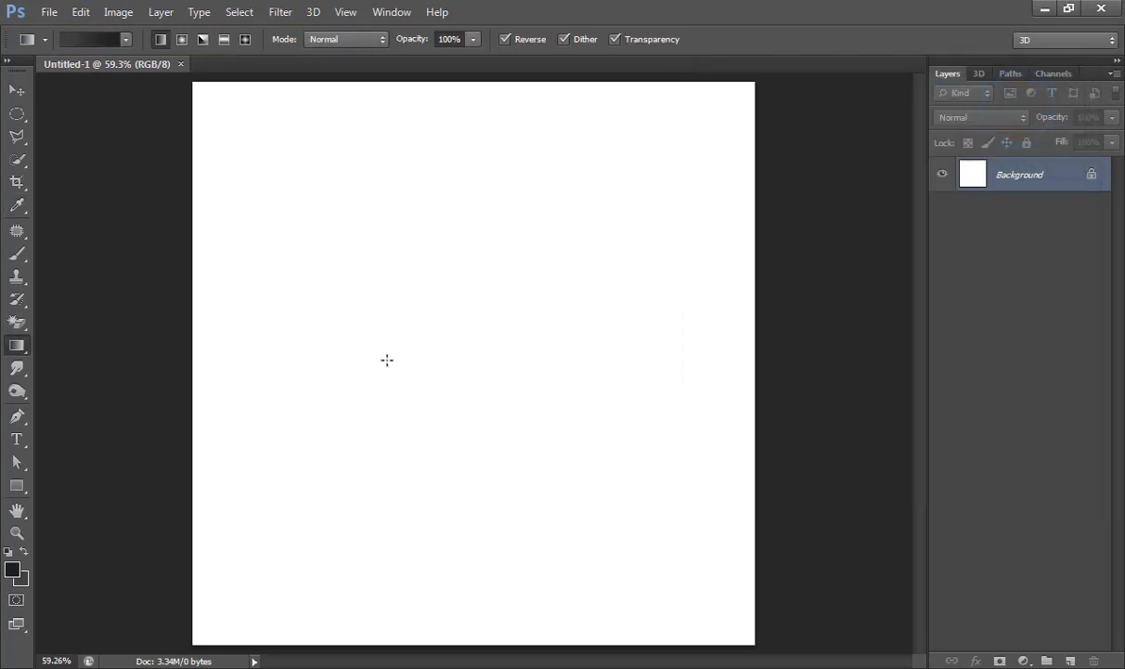
pyautogui.hotkey('ctrl', '-')
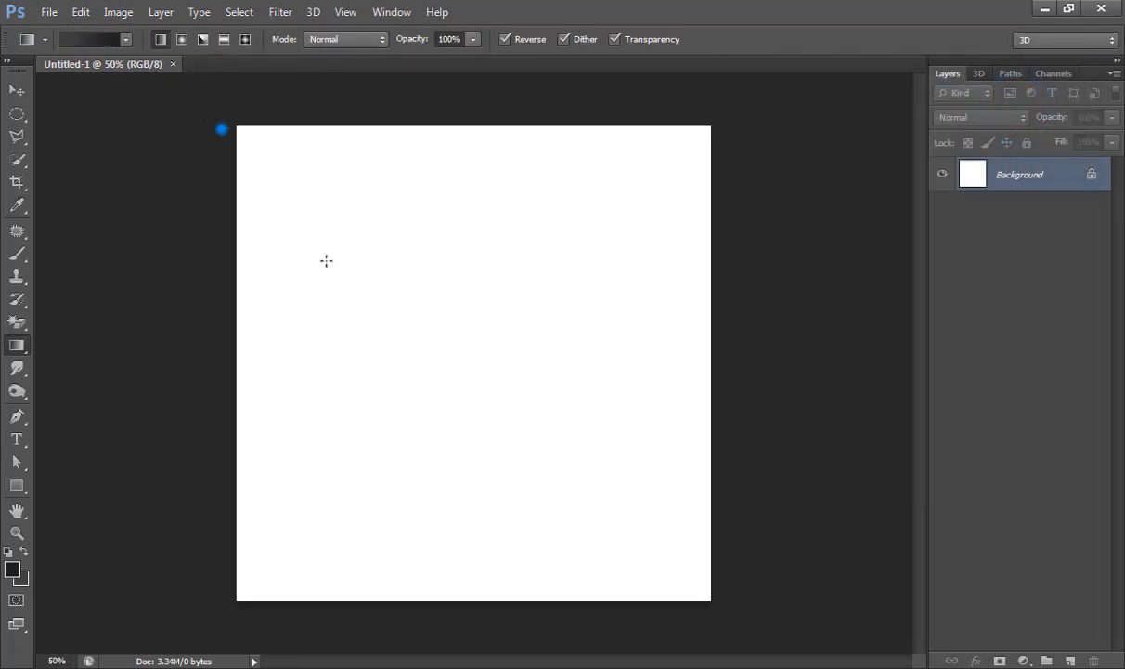
pyautogui.moveTo(216, 122); pyautogui.dragTo(566, 489)
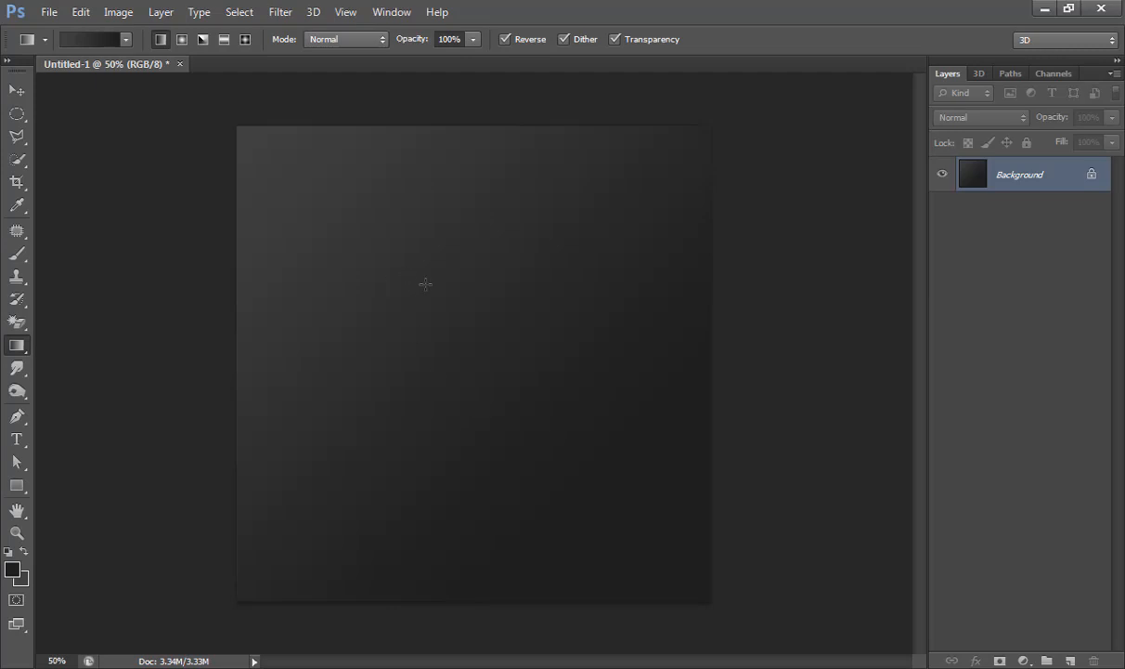
pyautogui.press('v')
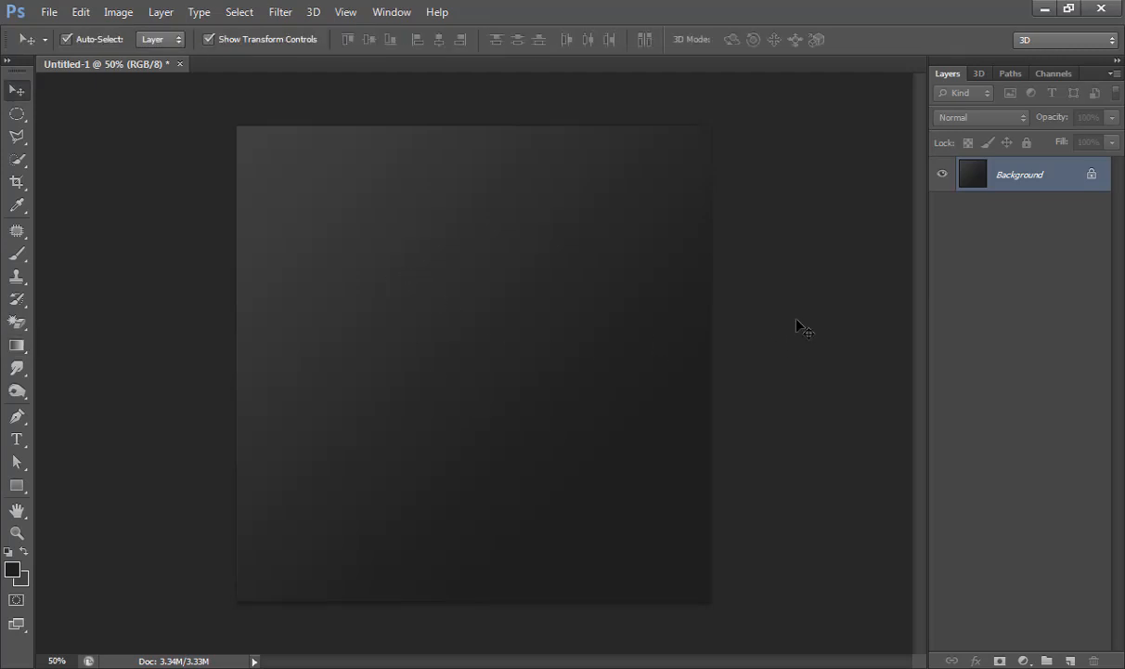
# - Add the text "SHADE" near the middle of the canvas in Agency FB Bold at 50.62 pt
pyautogui.scroll(2, 798, 325)
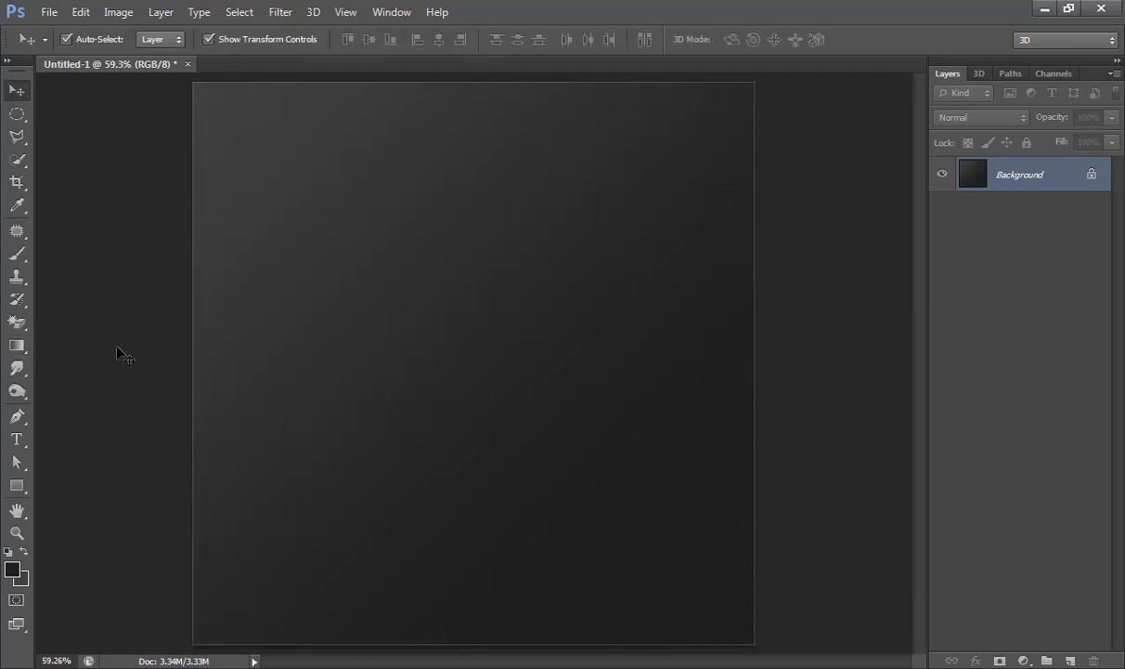
pyautogui.click(16, 439)
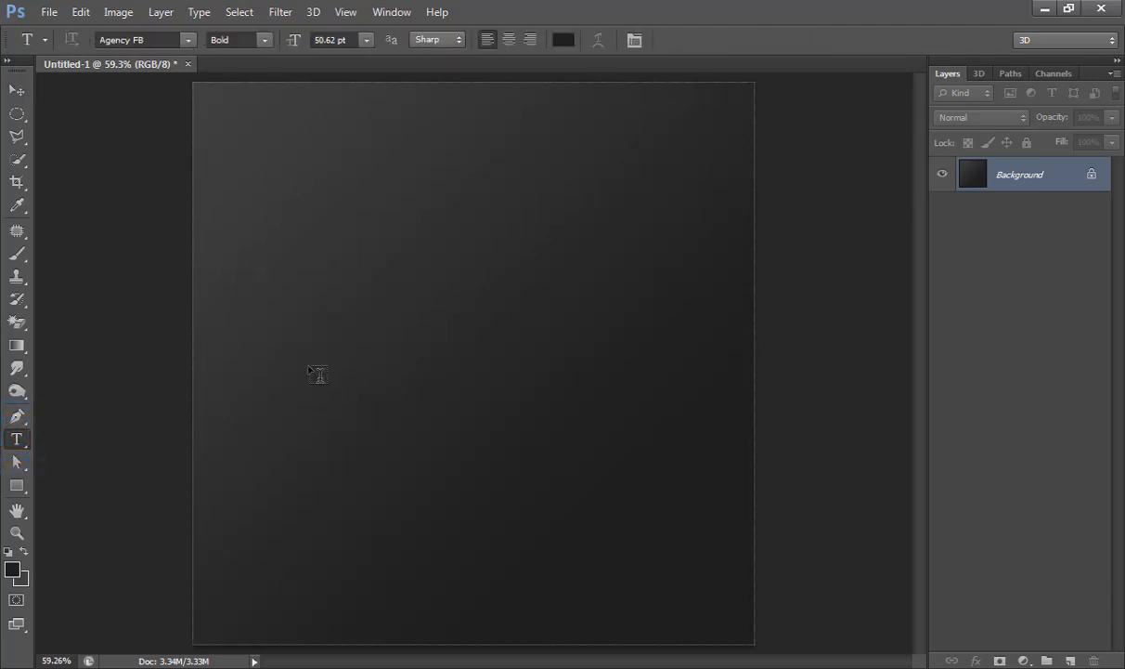
pyautogui.click(317, 389)
pyautogui.click(128, 40)
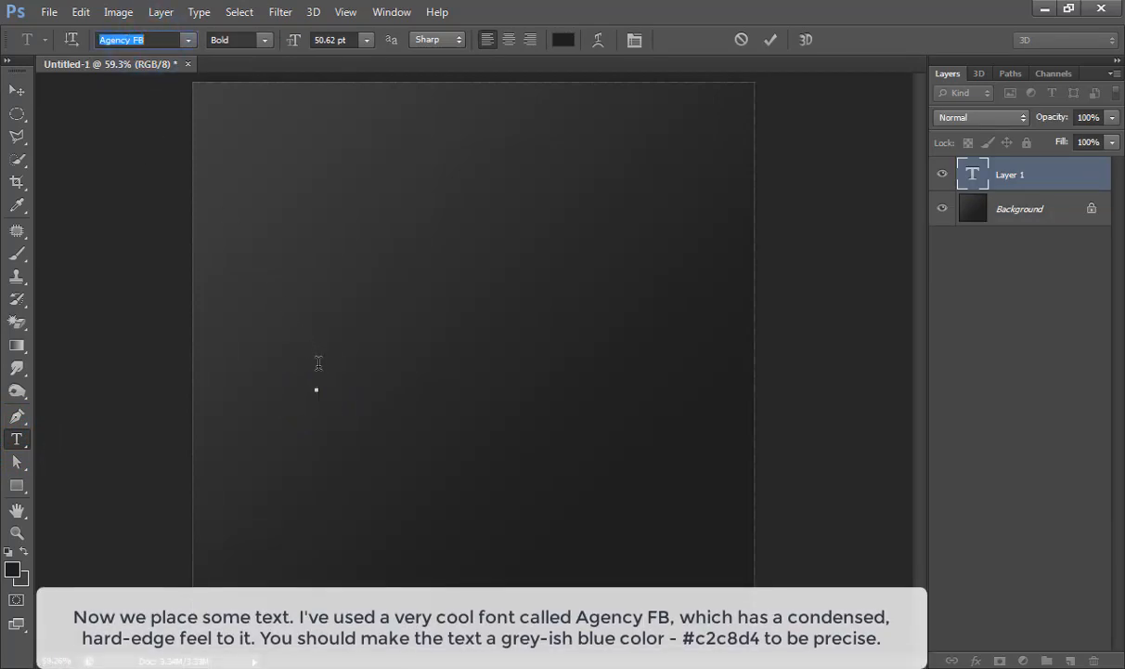
pyautogui.click(323, 367)
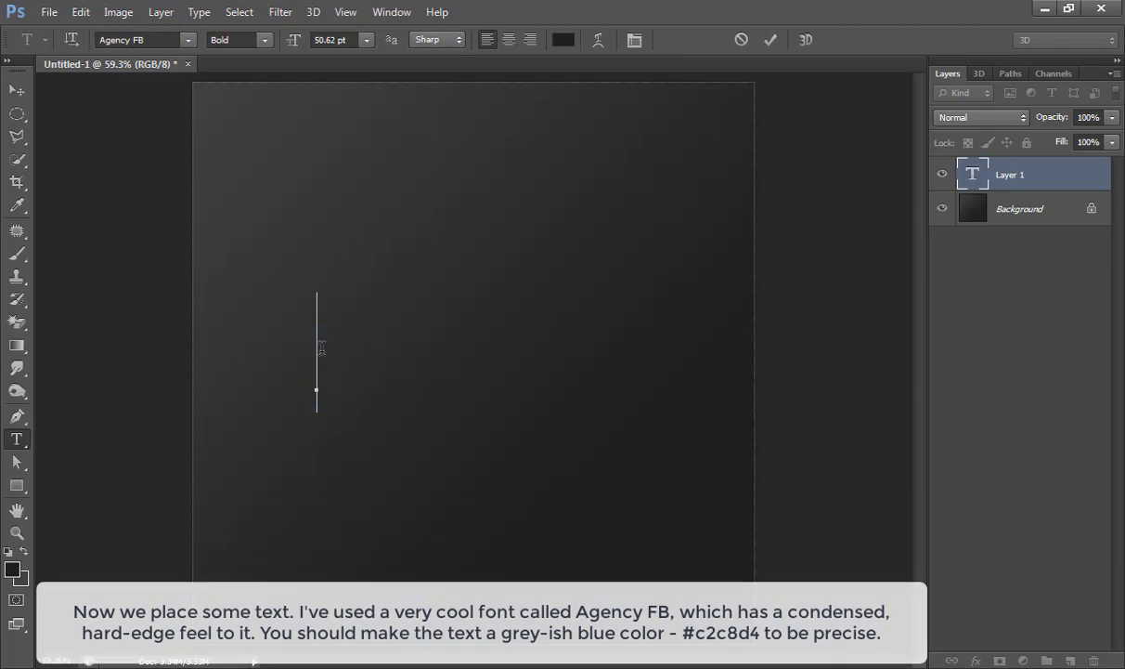
pyautogui.write('S')
pyautogui.write('PACE')
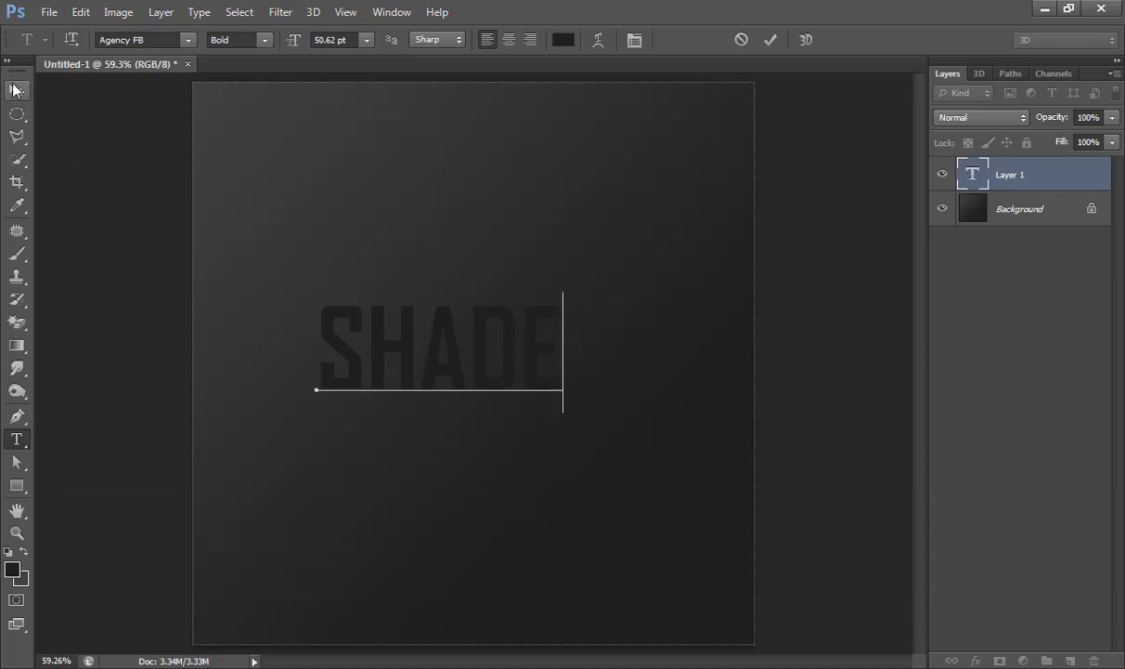
# - Change the color of the whole SHADE text to #C2C8D4 and commit the text edit
pyautogui.hotkey('ctrl', 'a')
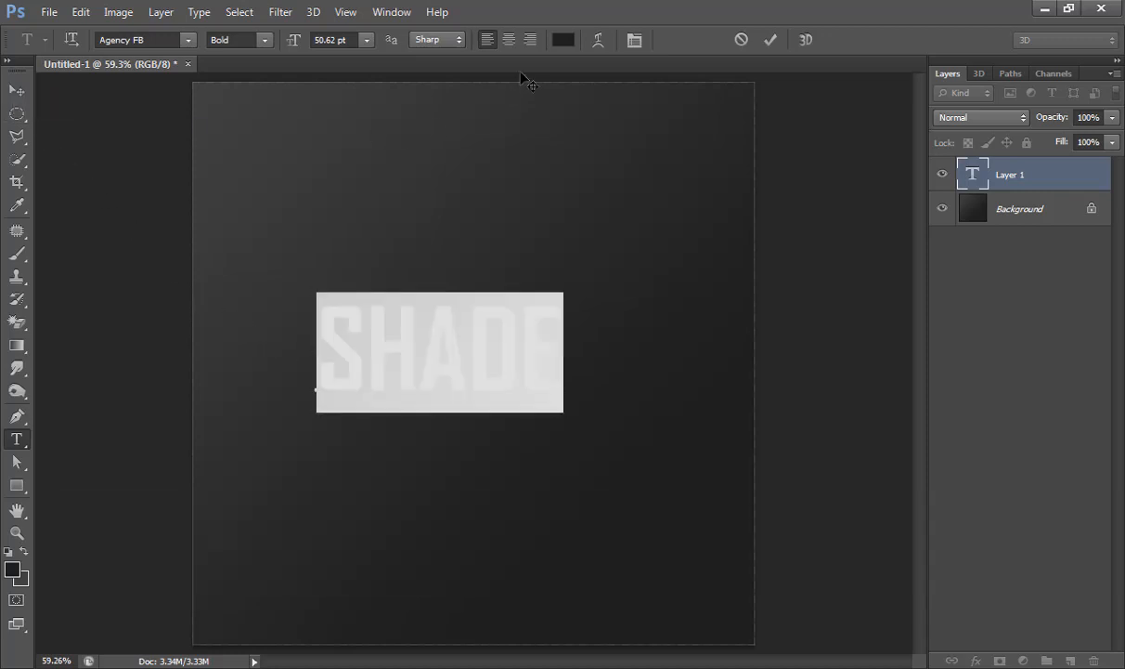
pyautogui.click(561, 41)
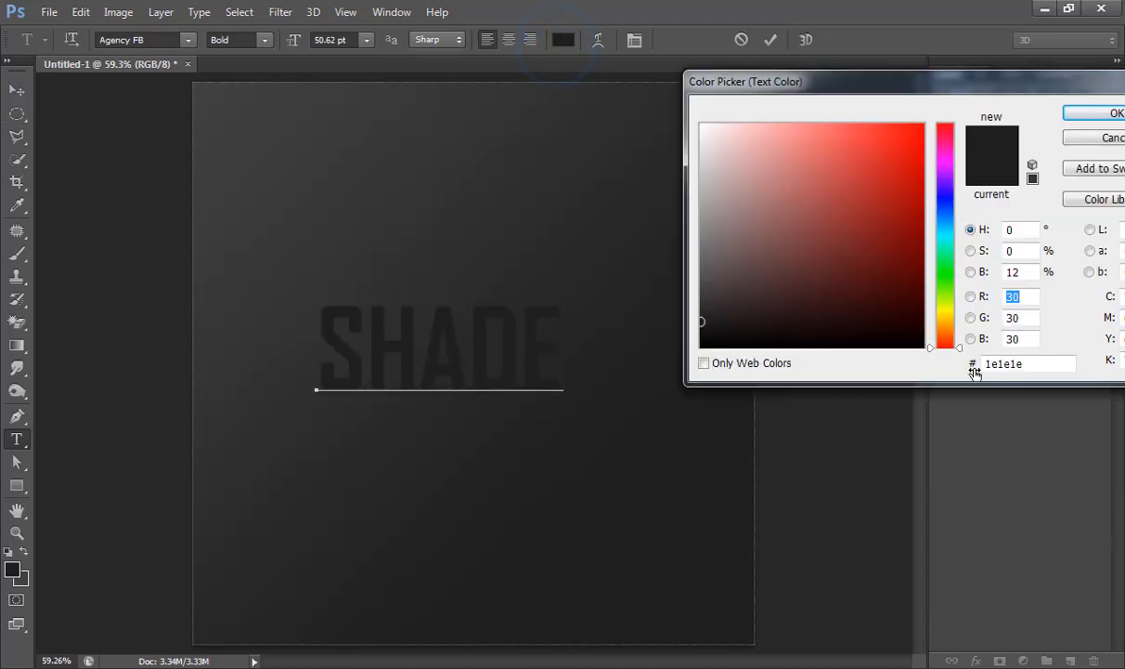
pyautogui.doubleClick(1021, 363)
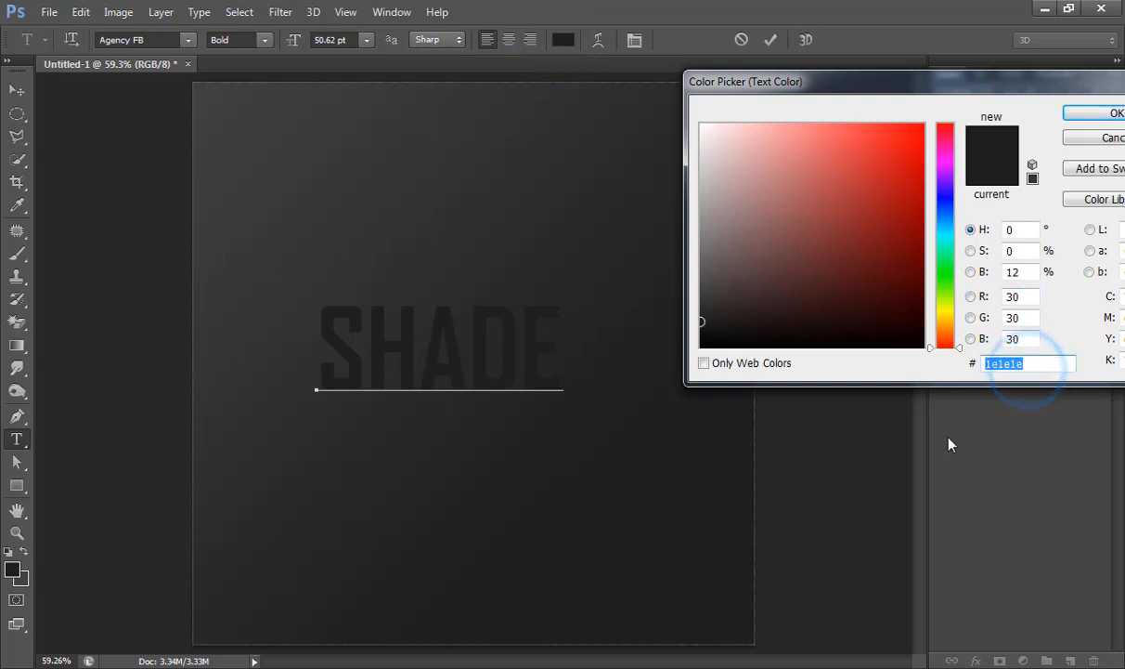
pyautogui.write('C')
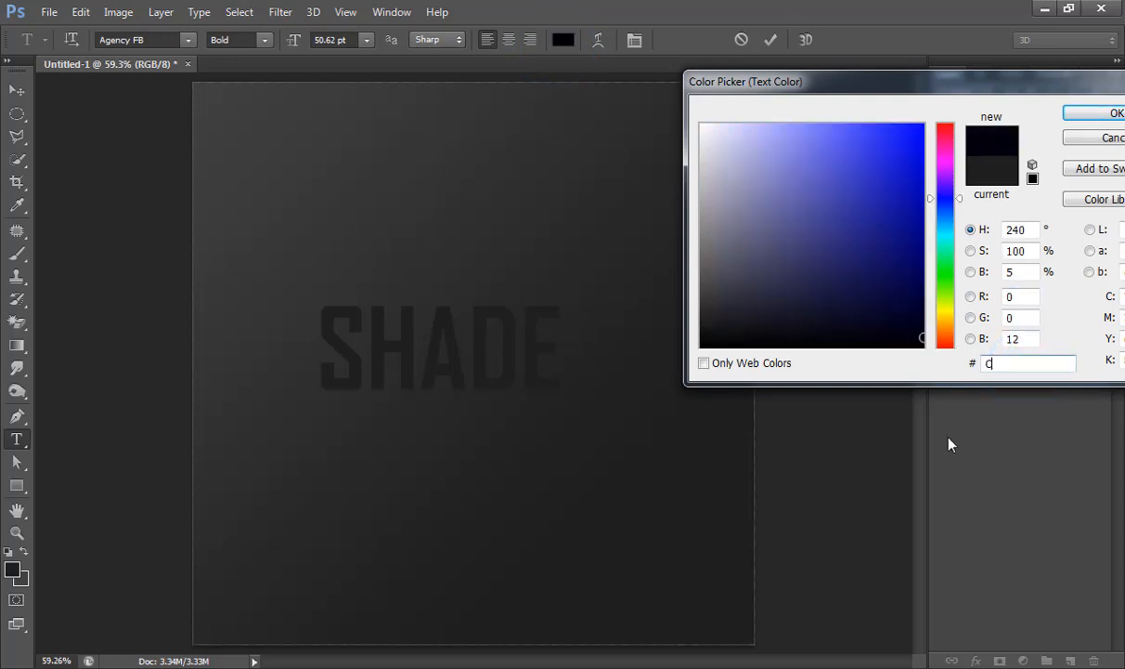
pyautogui.write('2C')
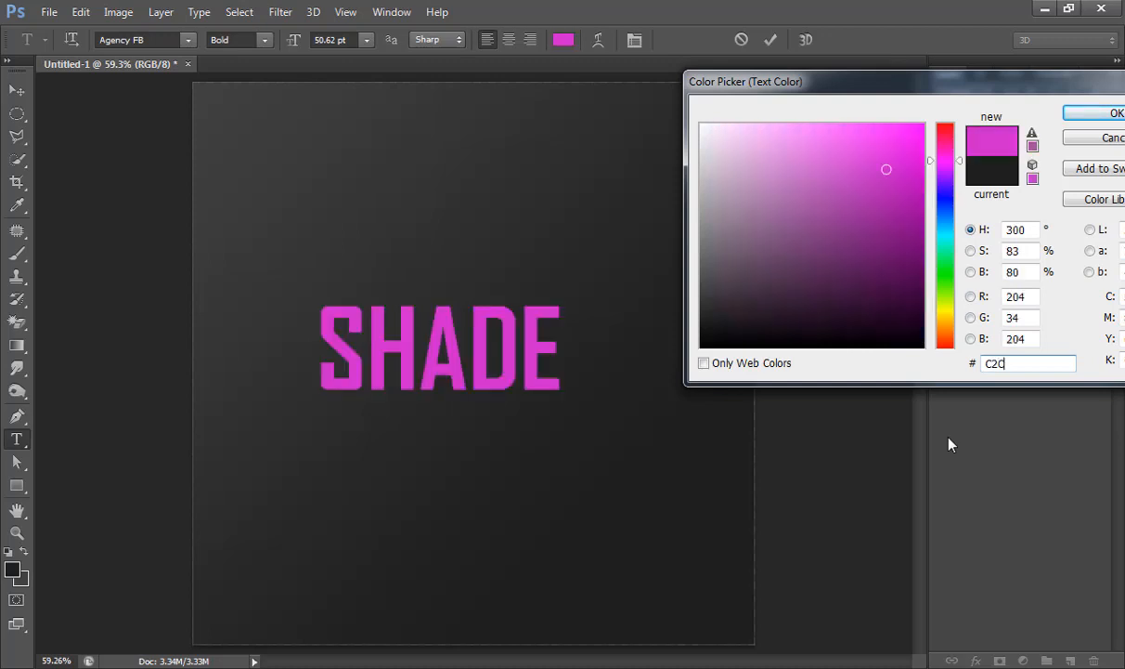
pyautogui.write('8')
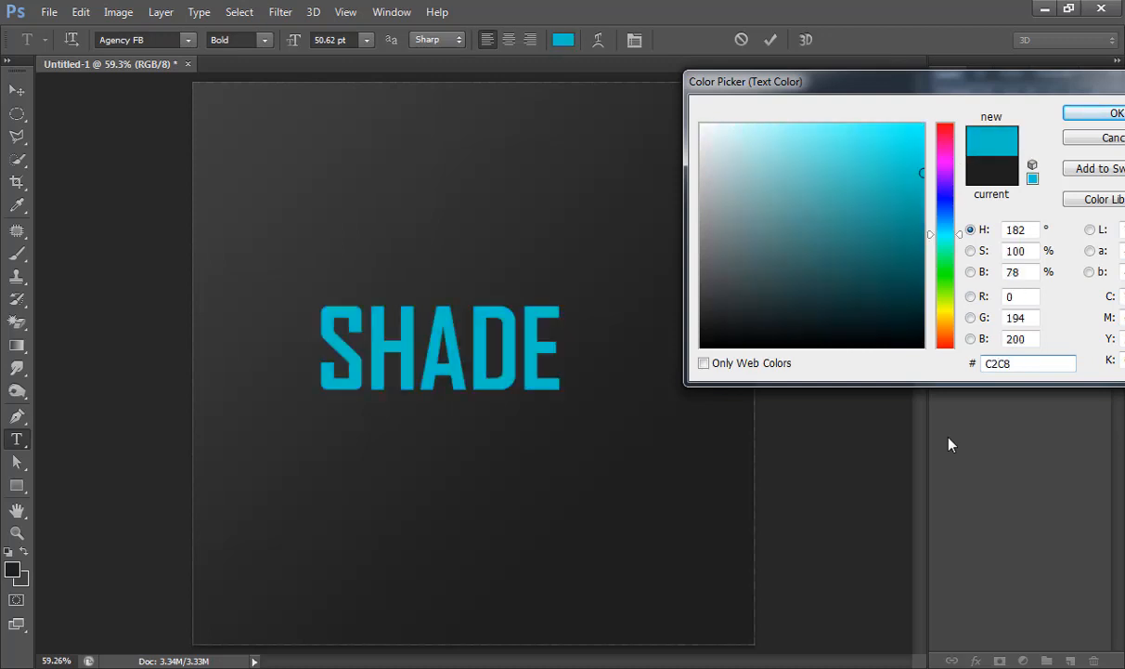
pyautogui.write('D4')
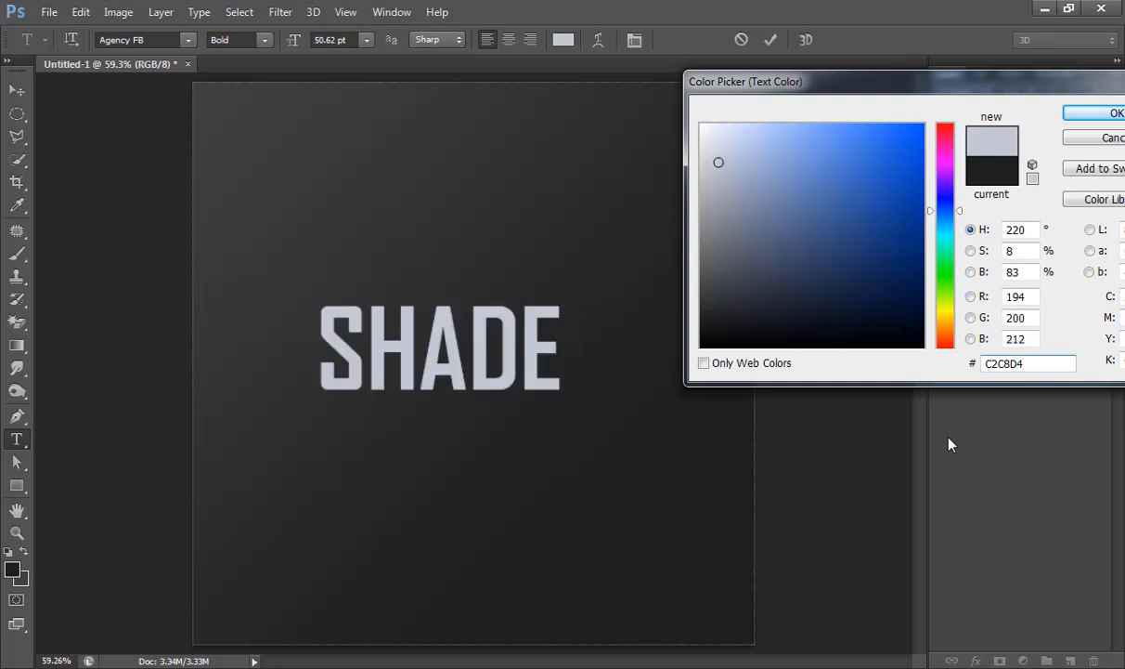
pyautogui.press('Return')
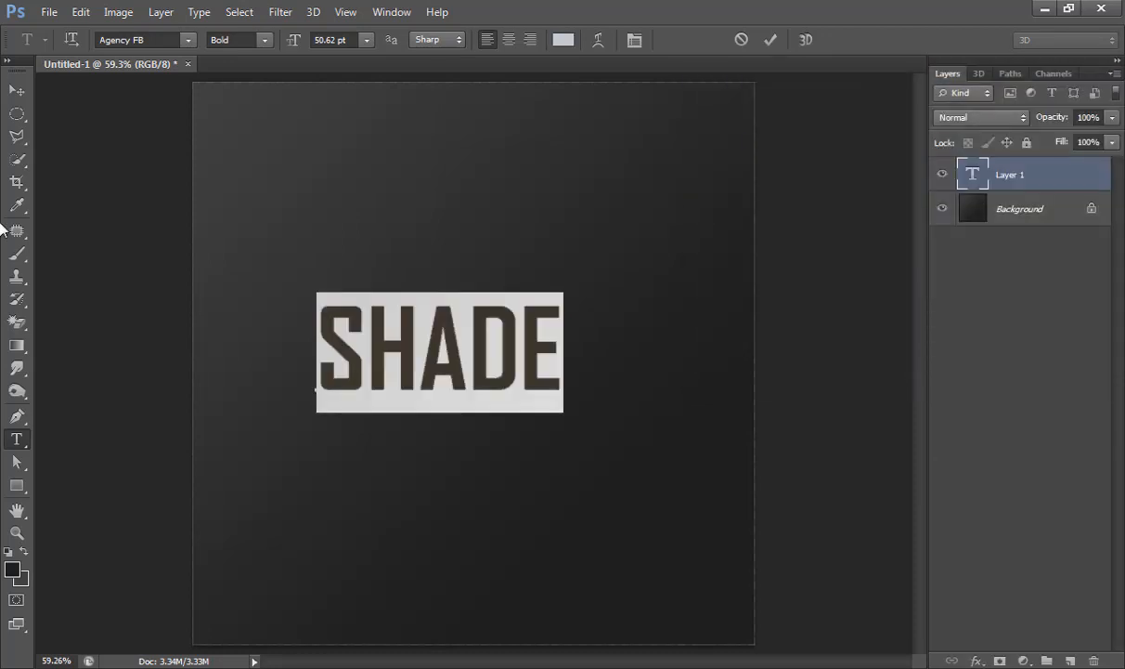
pyautogui.click(17, 90)
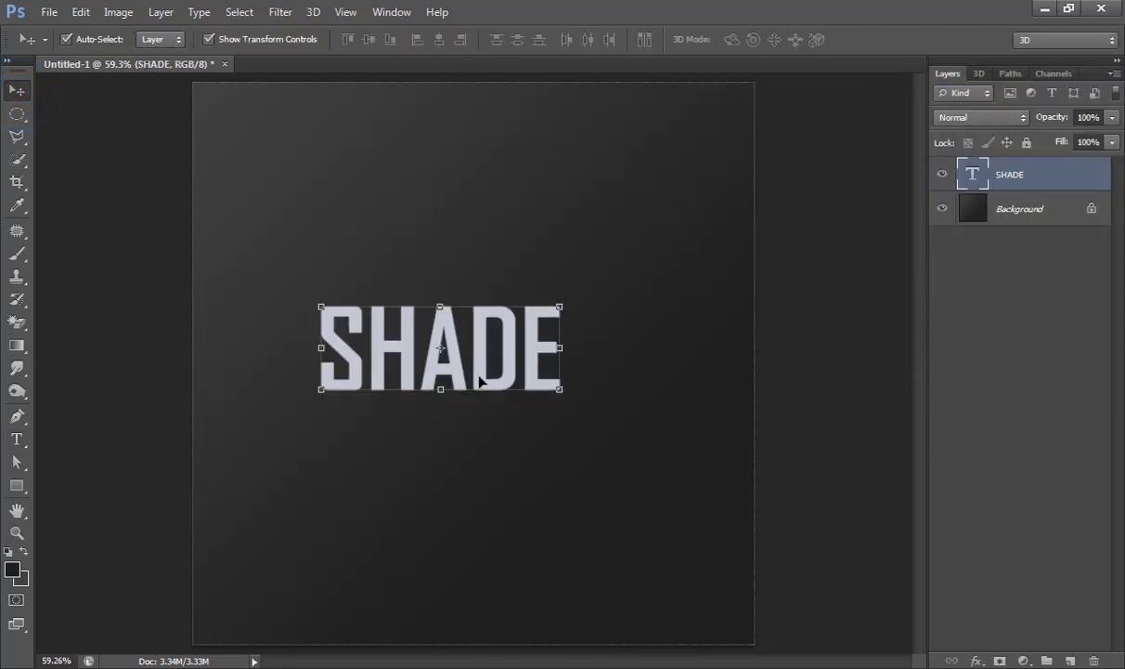
# - Scale the SHADE text up to about 145% and position it near the center of the canvas
pyautogui.hotkey('ctrl', 't')
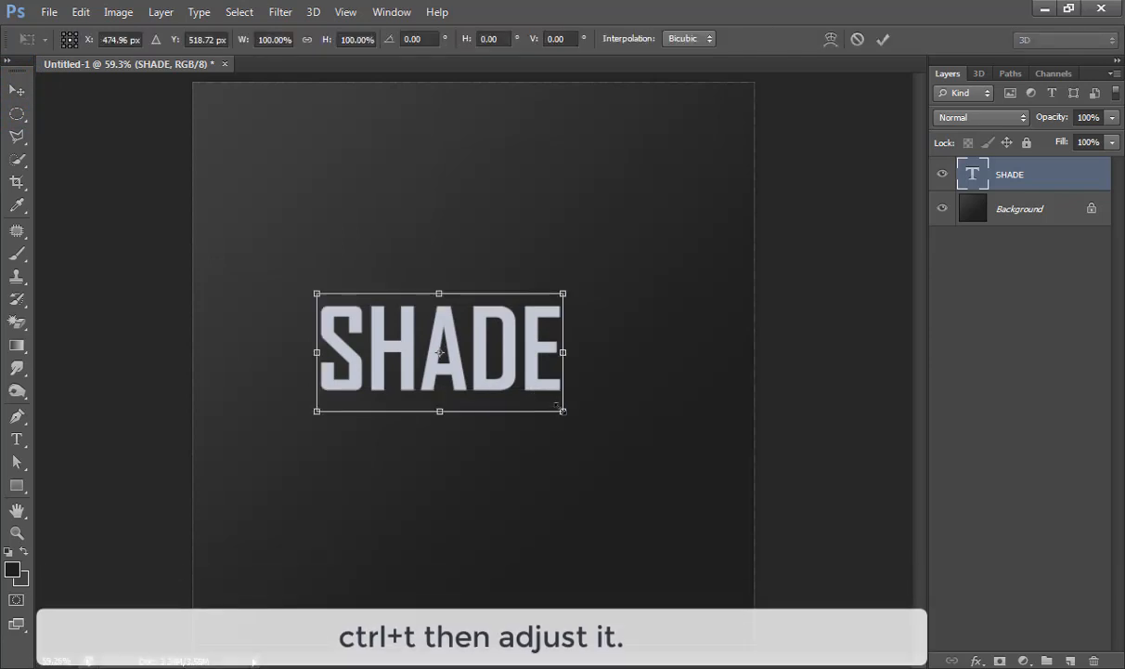
pyautogui.moveTo(560, 406); pyautogui.dragTo(608, 462)
pyautogui.moveTo(575, 377); pyautogui.dragTo(603, 390)
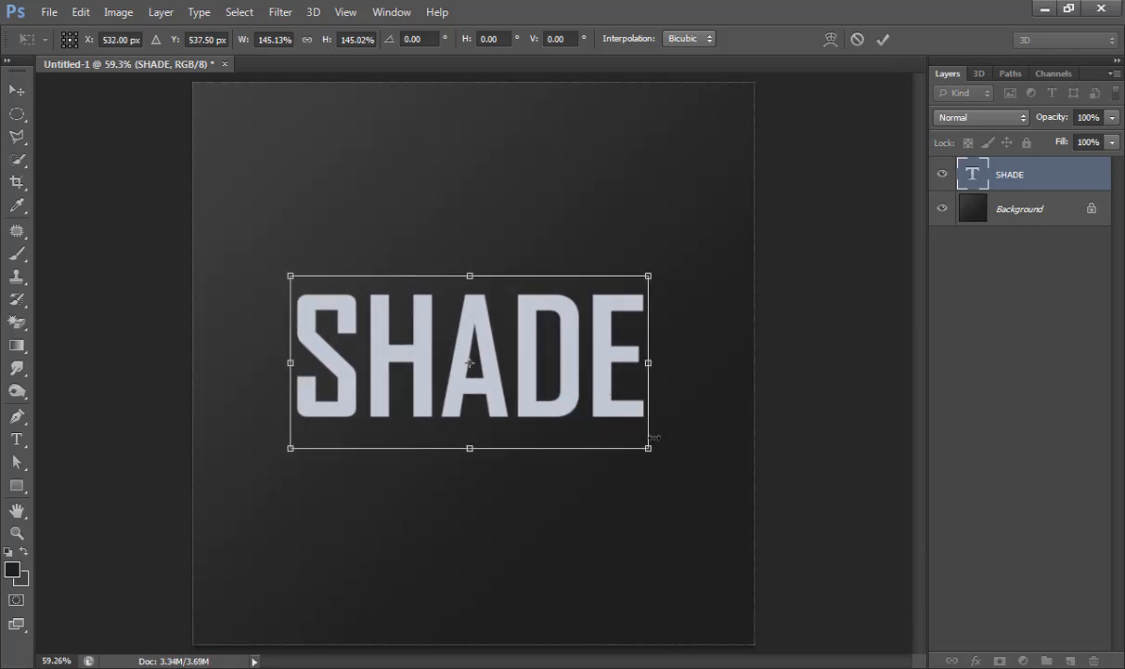
pyautogui.press('Return')
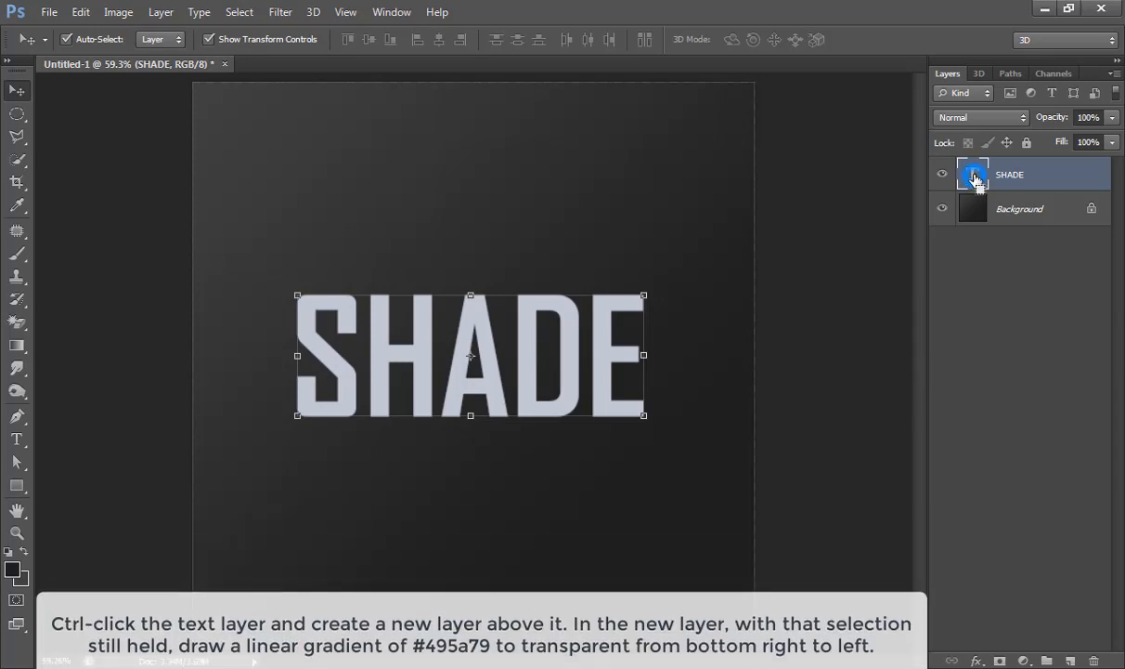
# - Load the SHADE text outline as a selection and add a new layer above the text layer
pyautogui.keyDown('ctrl'); pyautogui.click(974, 182); pyautogui.keyUp('ctrl')
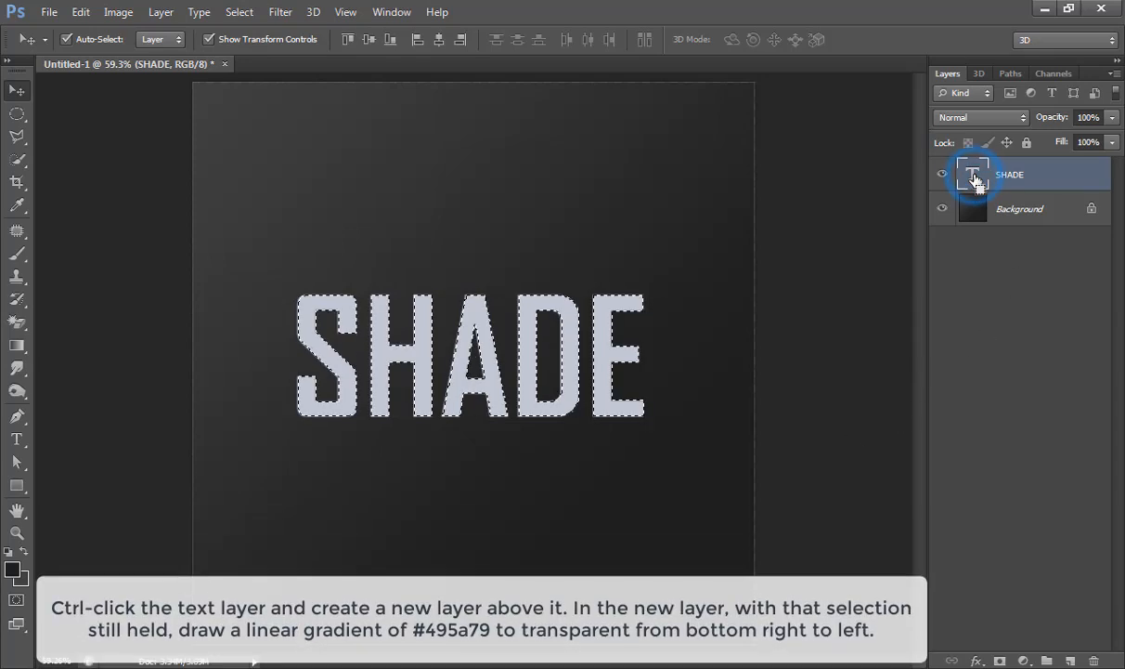
pyautogui.click(1072, 660)
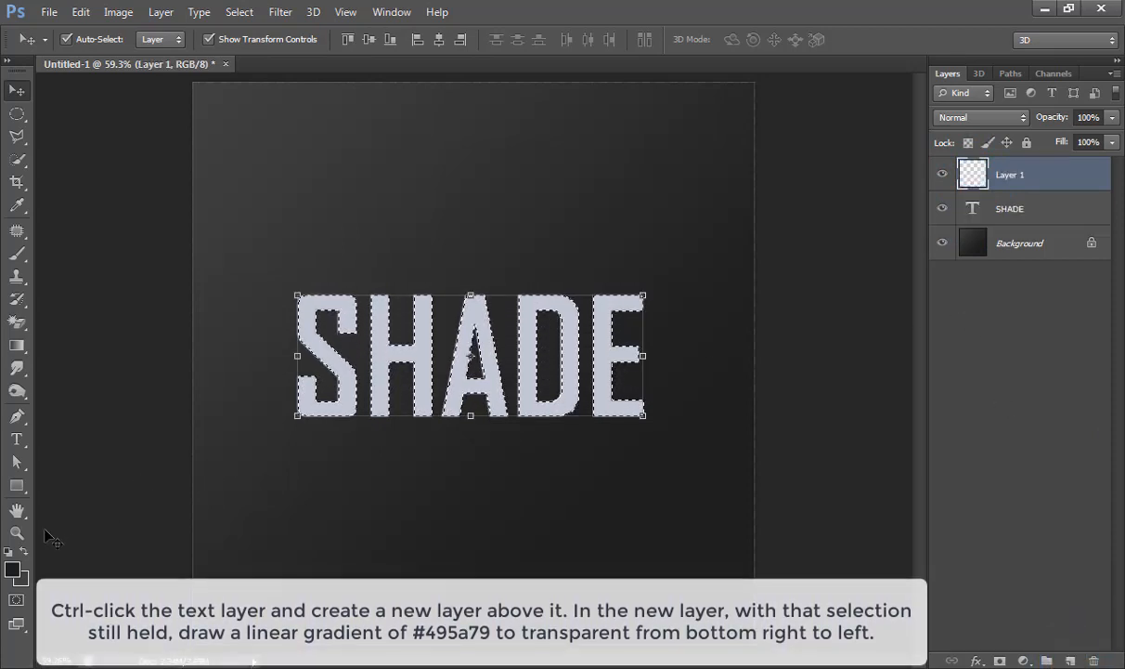
# - Set the foreground color to #495A79
pyautogui.click(14, 574)
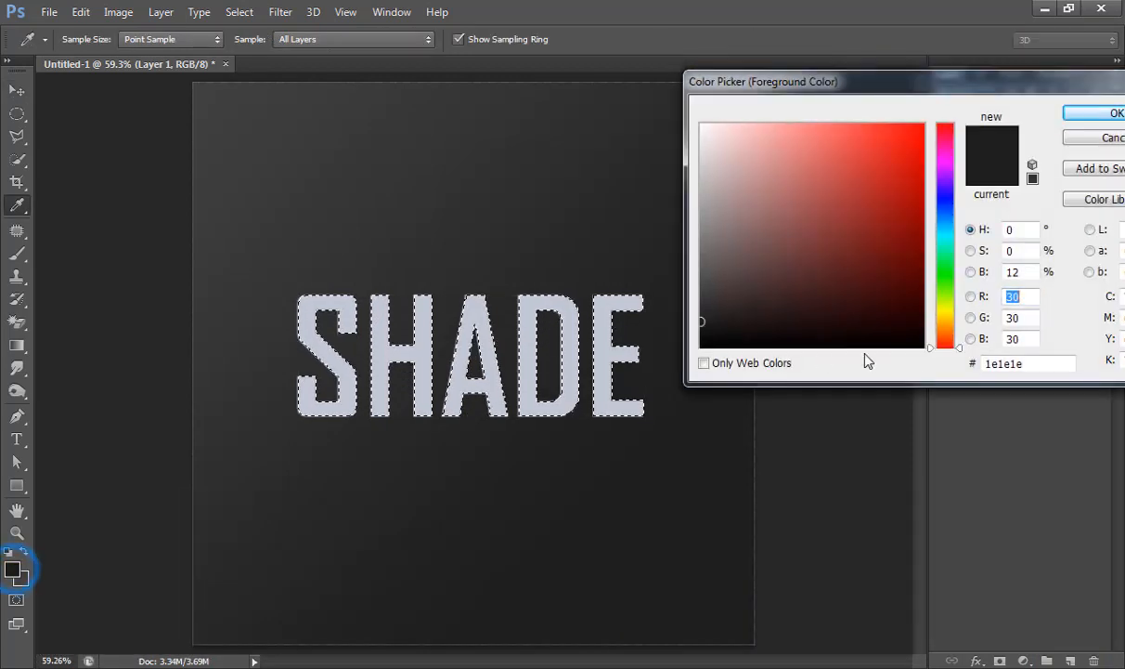
pyautogui.click(1040, 365)
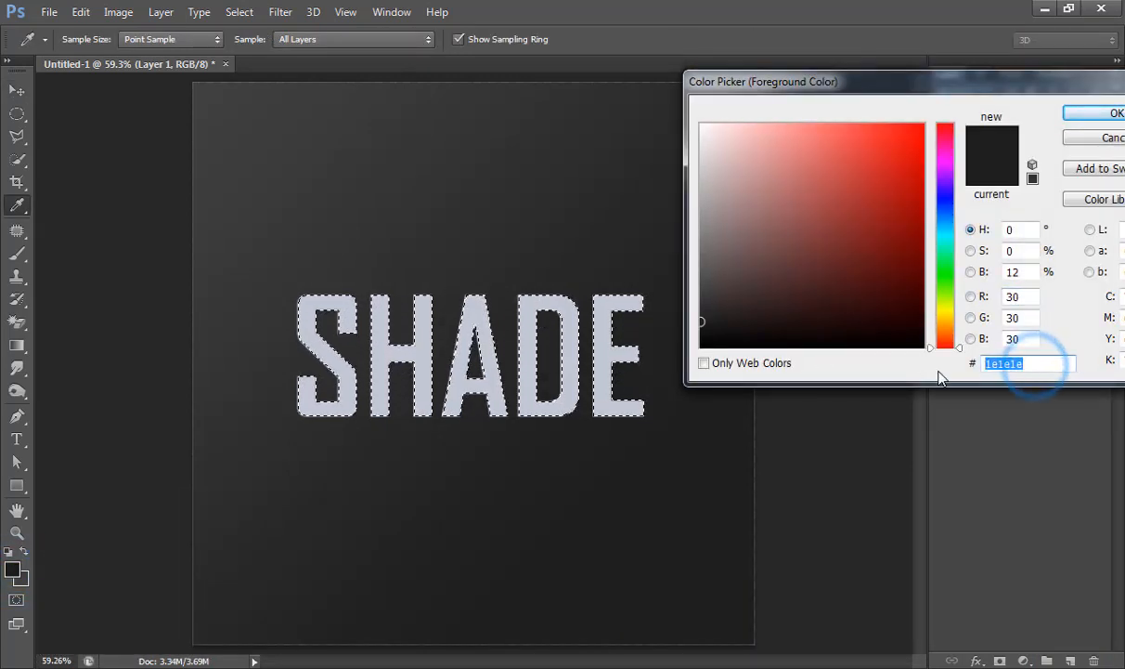
pyautogui.write('4')
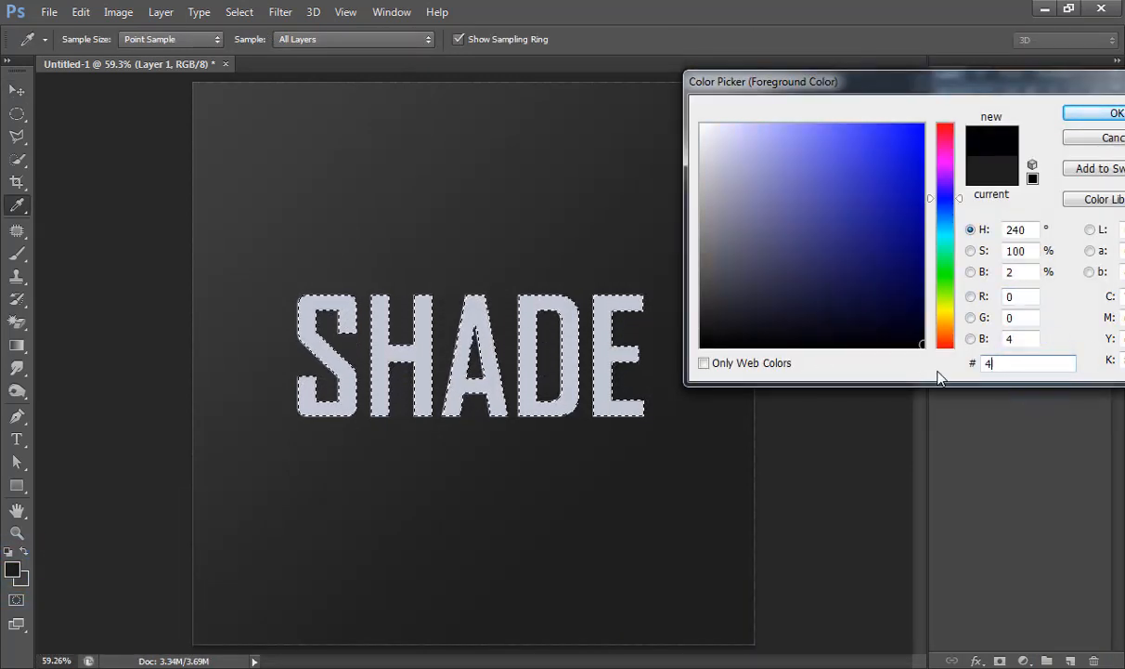
pyautogui.write('9')
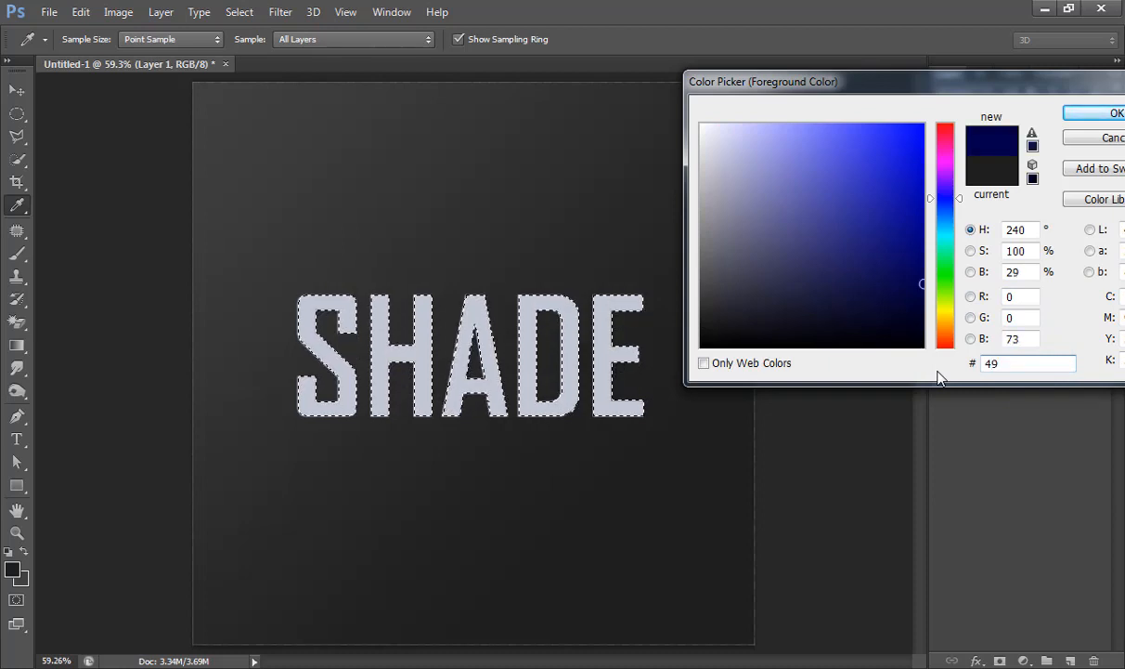
pyautogui.write('55')
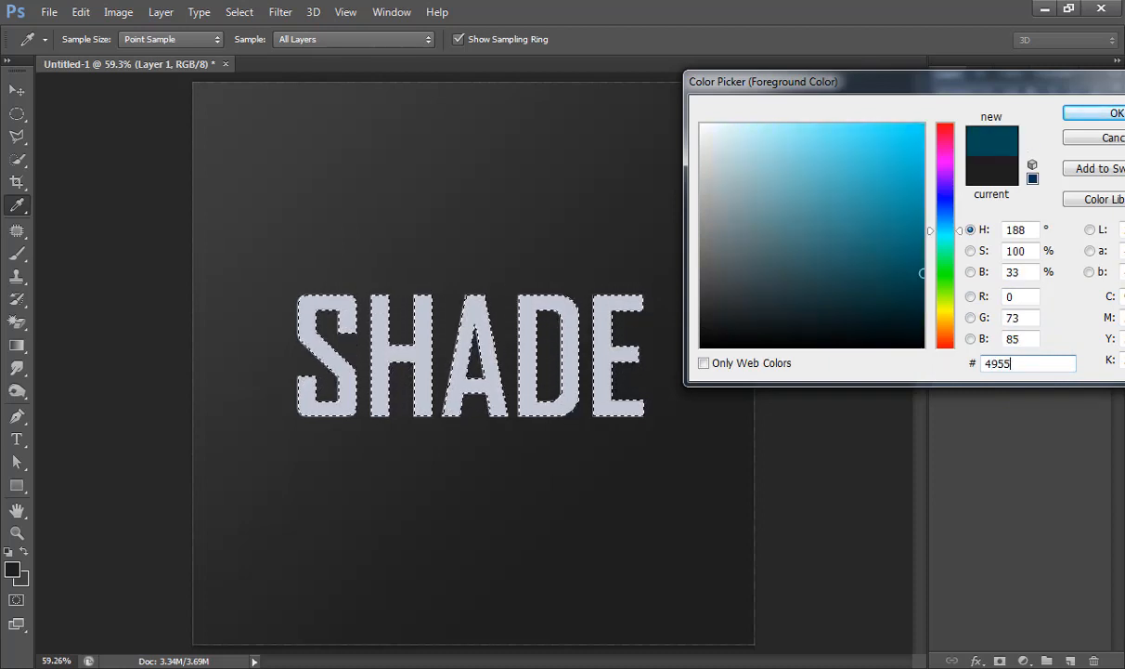
pyautogui.press('BackSpace')
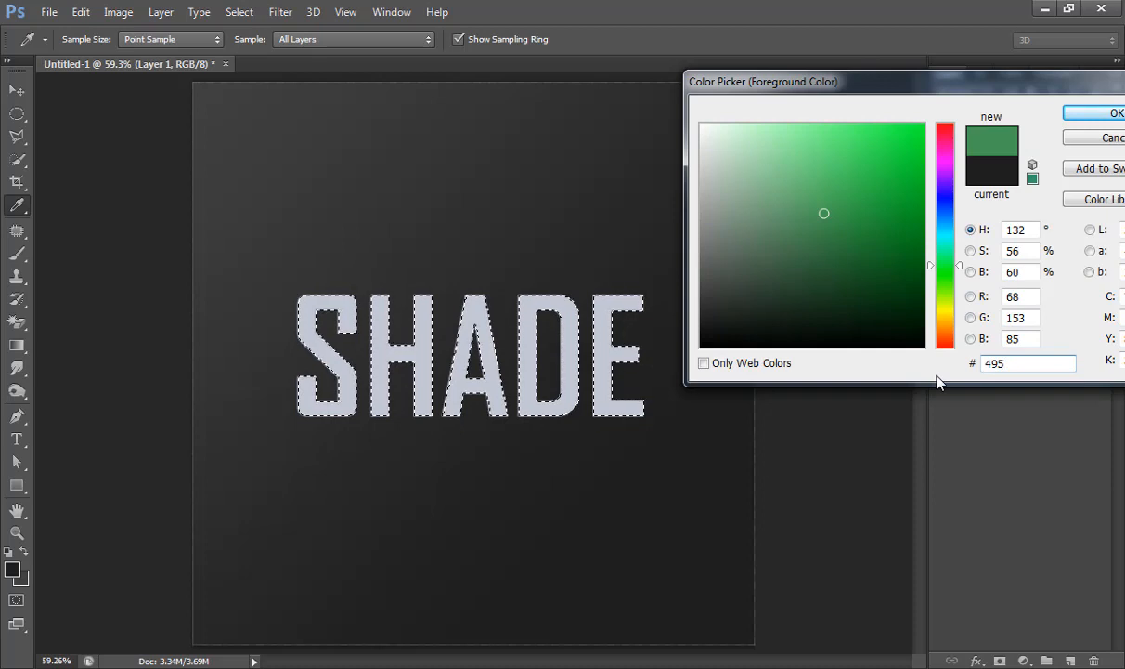
pyautogui.write('A')
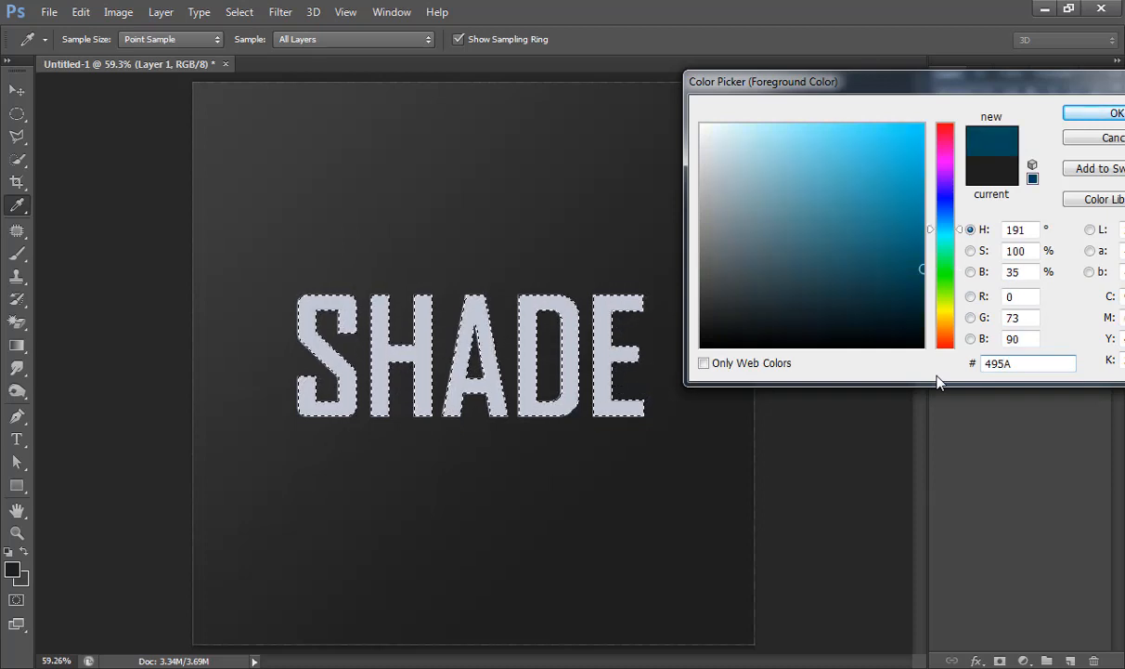
pyautogui.write('79')
pyautogui.click(1088, 113)
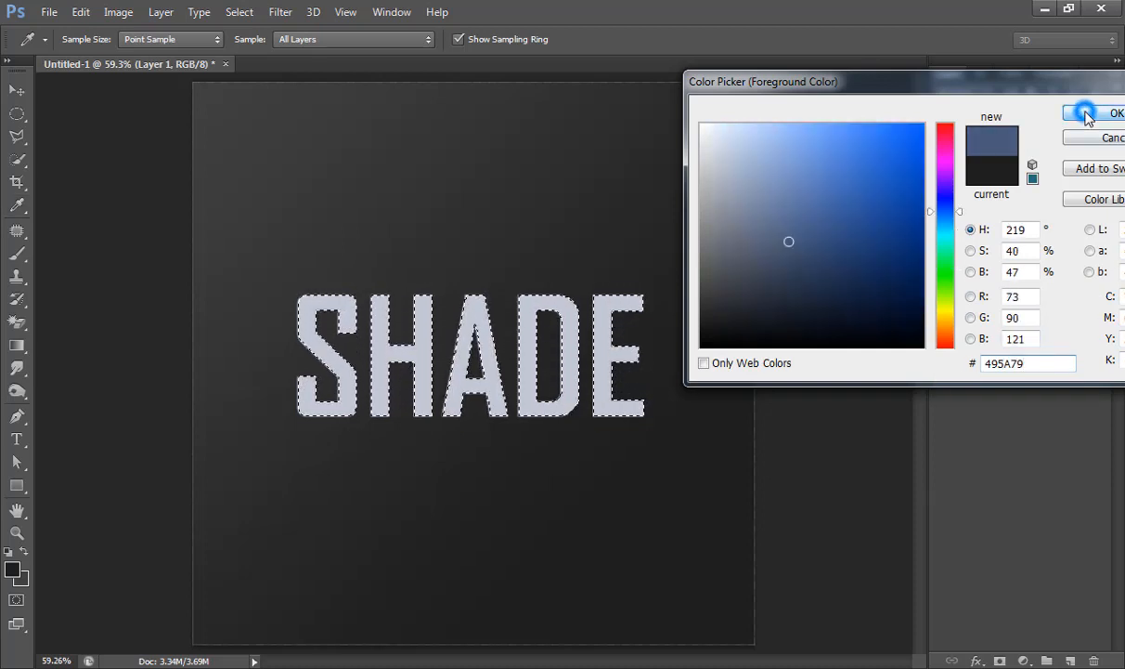
# - Fill the selection on Layer 1 with a reversed linear Foreground to Transparent gradient, running diagonally from above the S to the D, and deselect
pyautogui.press('v')
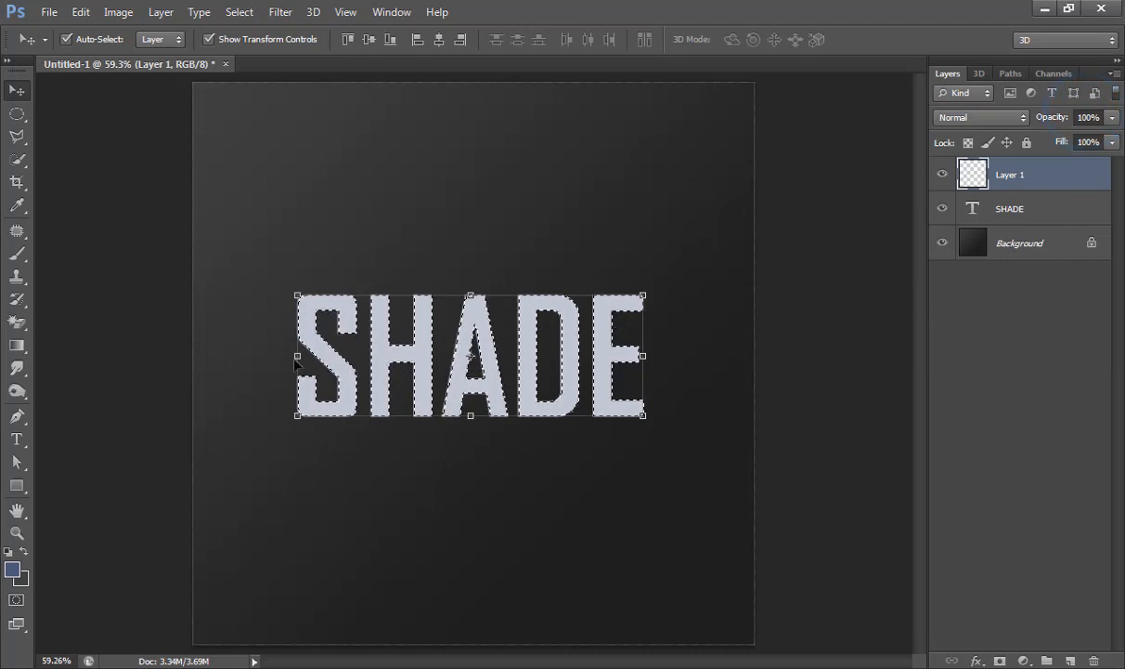
pyautogui.click(17, 345)
pyautogui.click(96, 41)
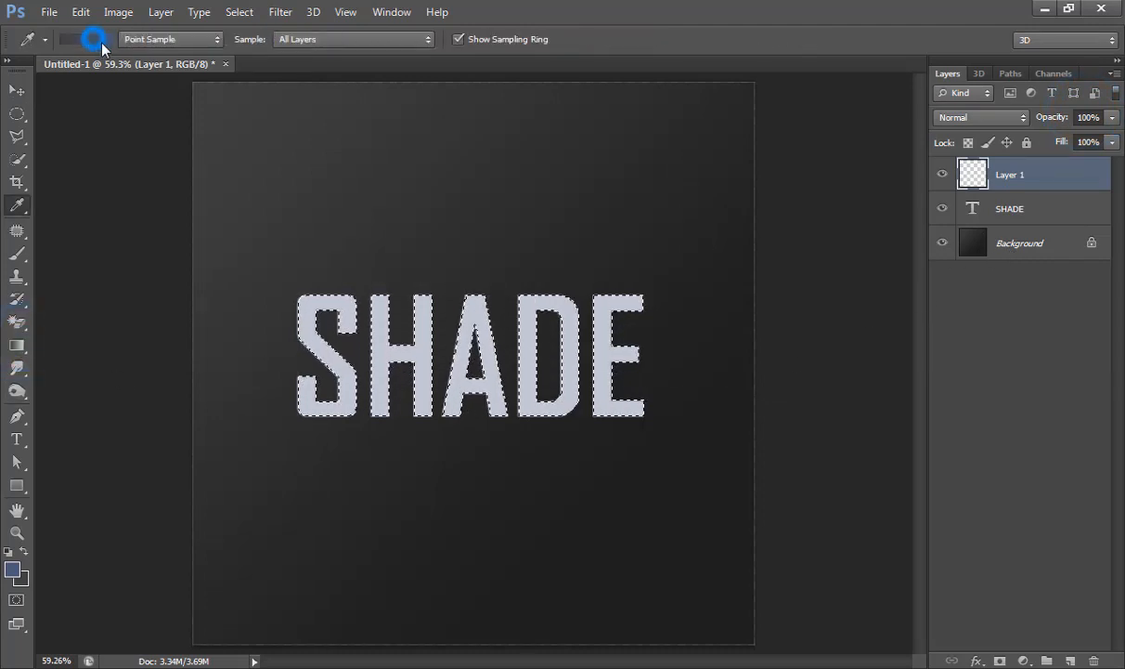
pyautogui.click(753, 134)
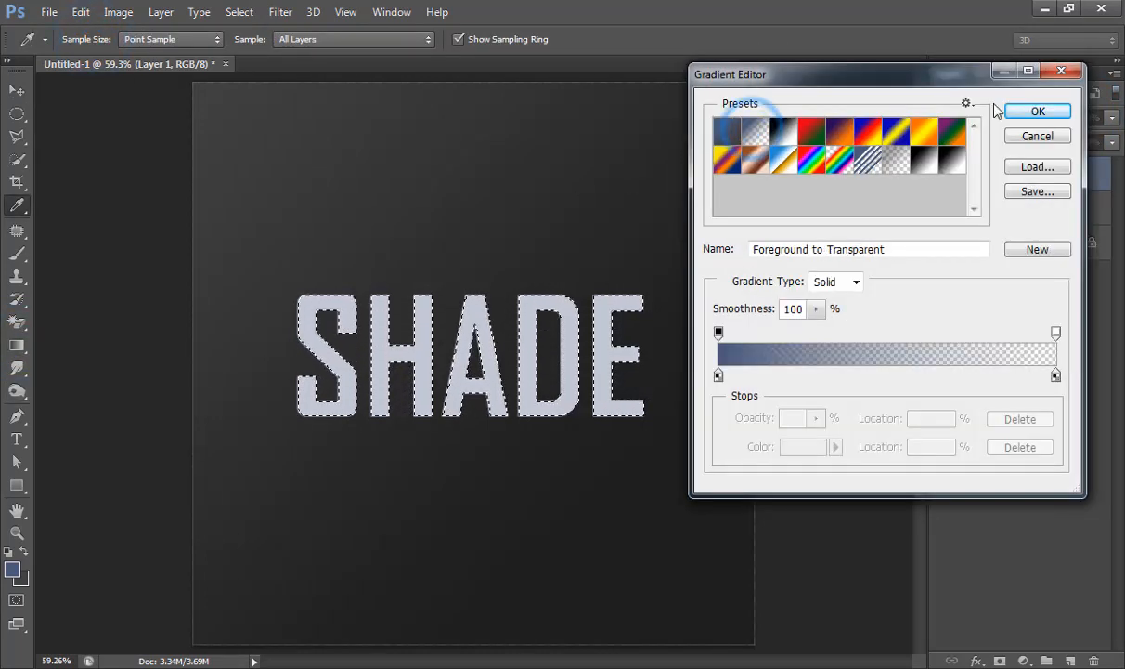
pyautogui.click(1027, 113)
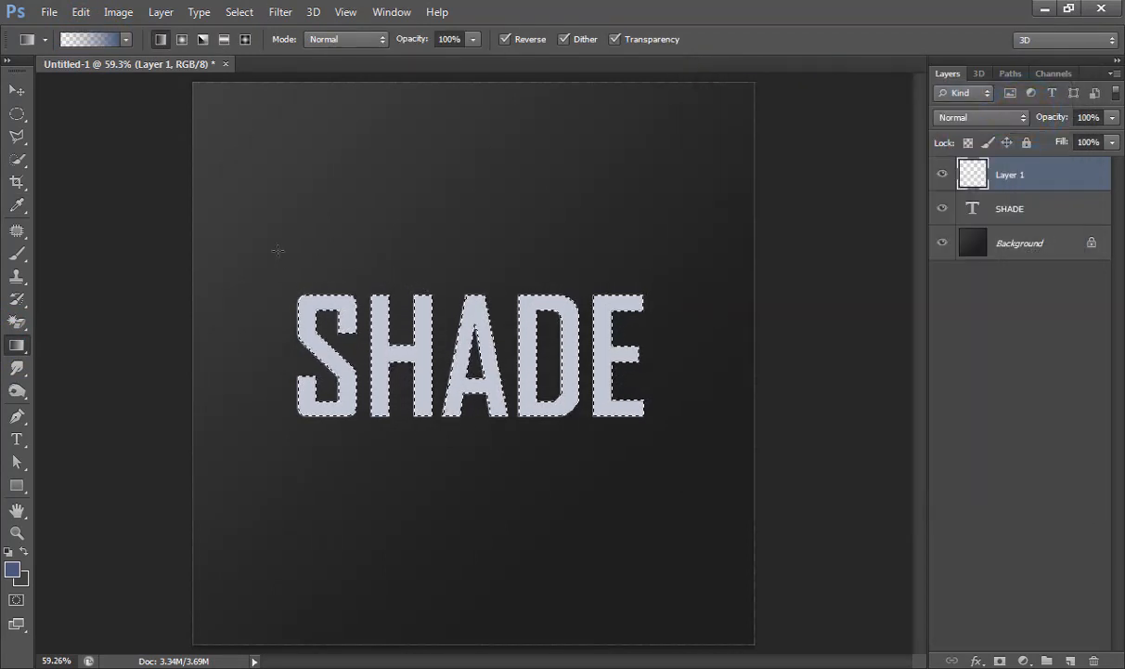
pyautogui.moveTo(322, 276); pyautogui.dragTo(530, 370)
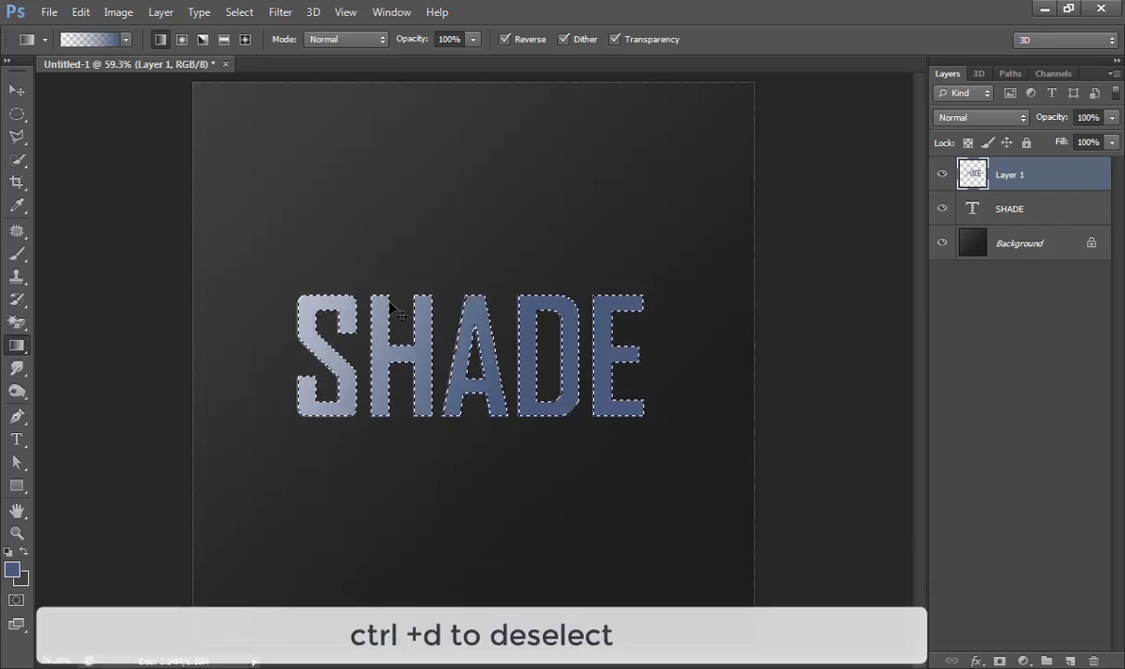
pyautogui.hotkey('ctrl', 'd')
pyautogui.press('v')
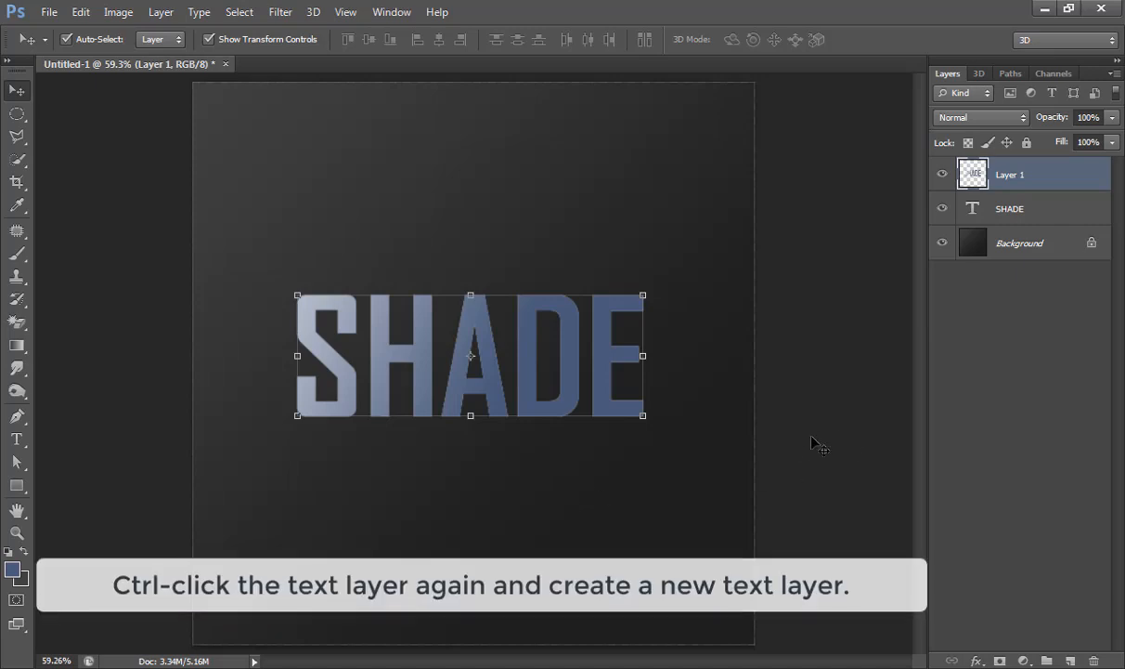
# - Create a new layer with the SHADE text outline selected, fill the selection with the default black foreground color, and deselect
pyautogui.keyDown('ctrl'); pyautogui.click(975, 210); pyautogui.keyUp('ctrl')
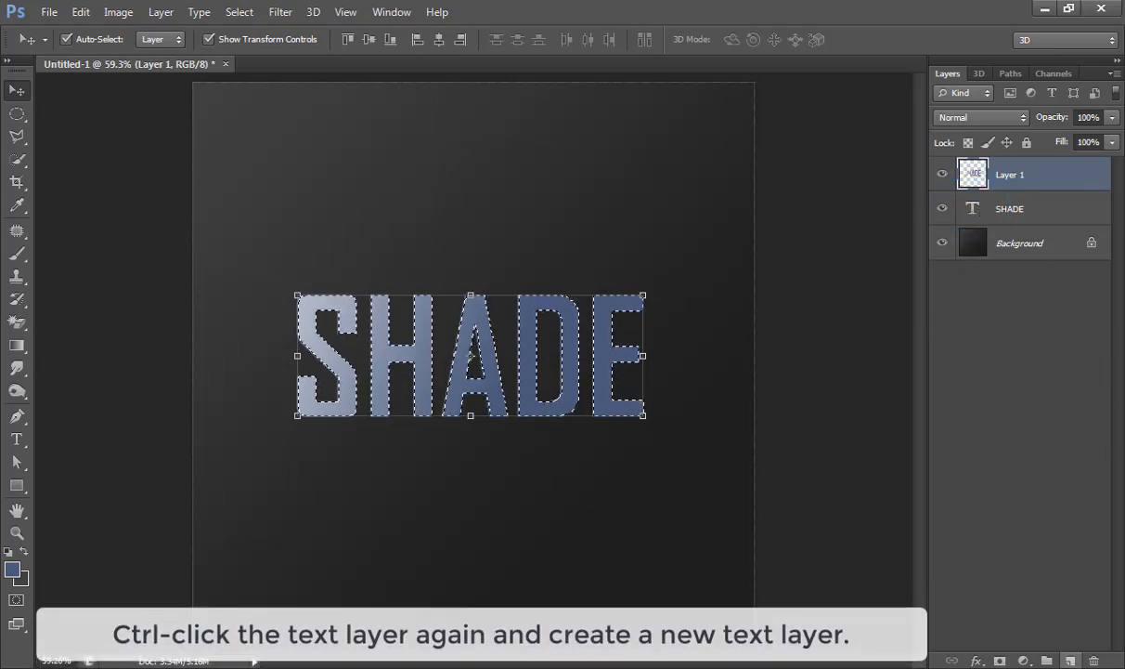
pyautogui.click(1070, 661)
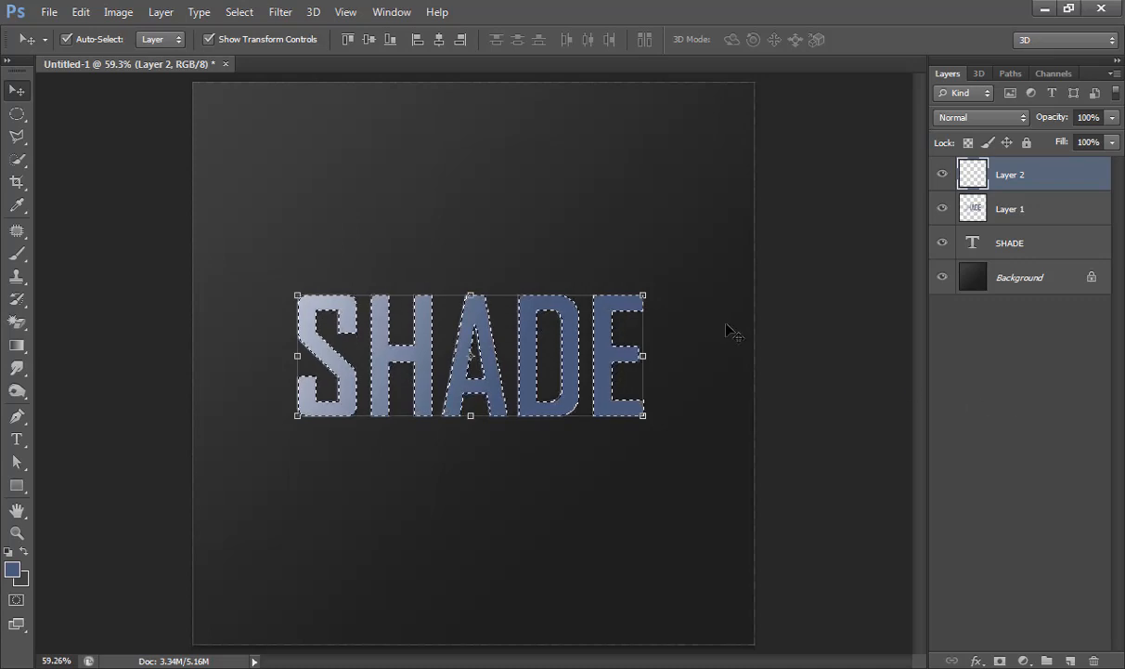
pyautogui.press('d')
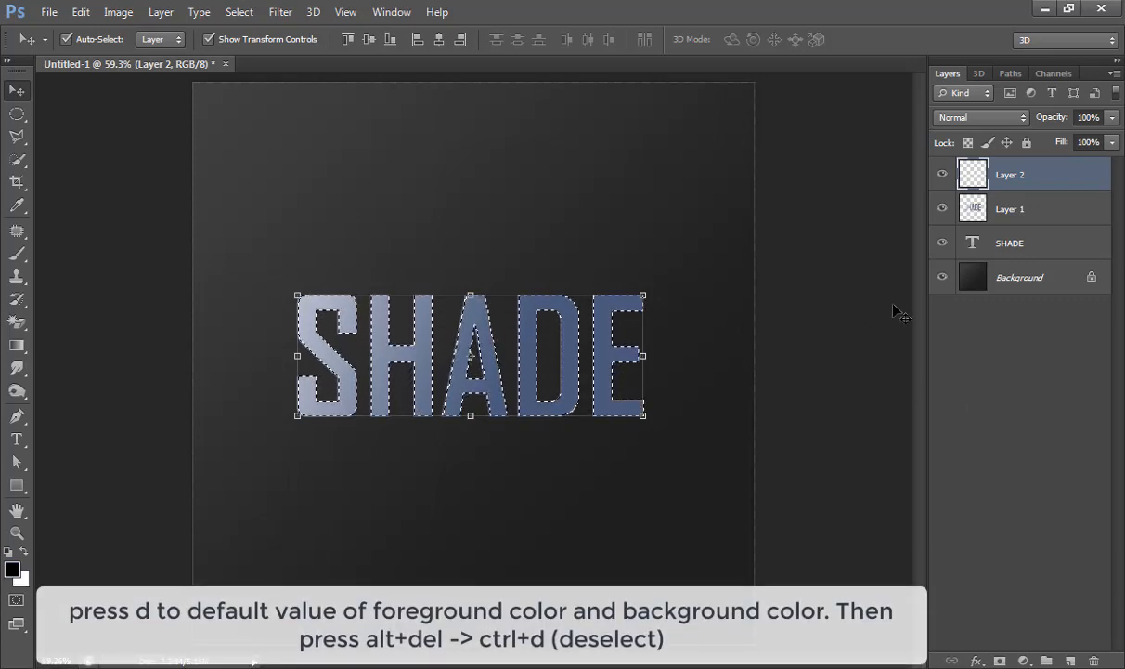
pyautogui.hotkey('alt', 'Delete')
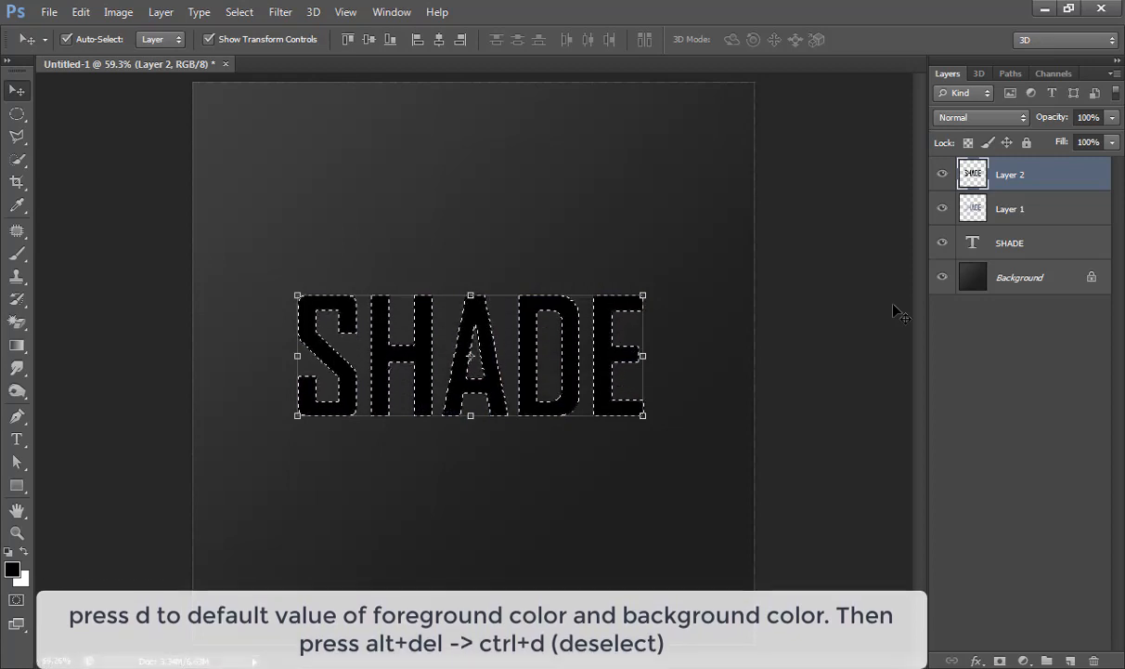
pyautogui.hotkey('ctrl', 'd')
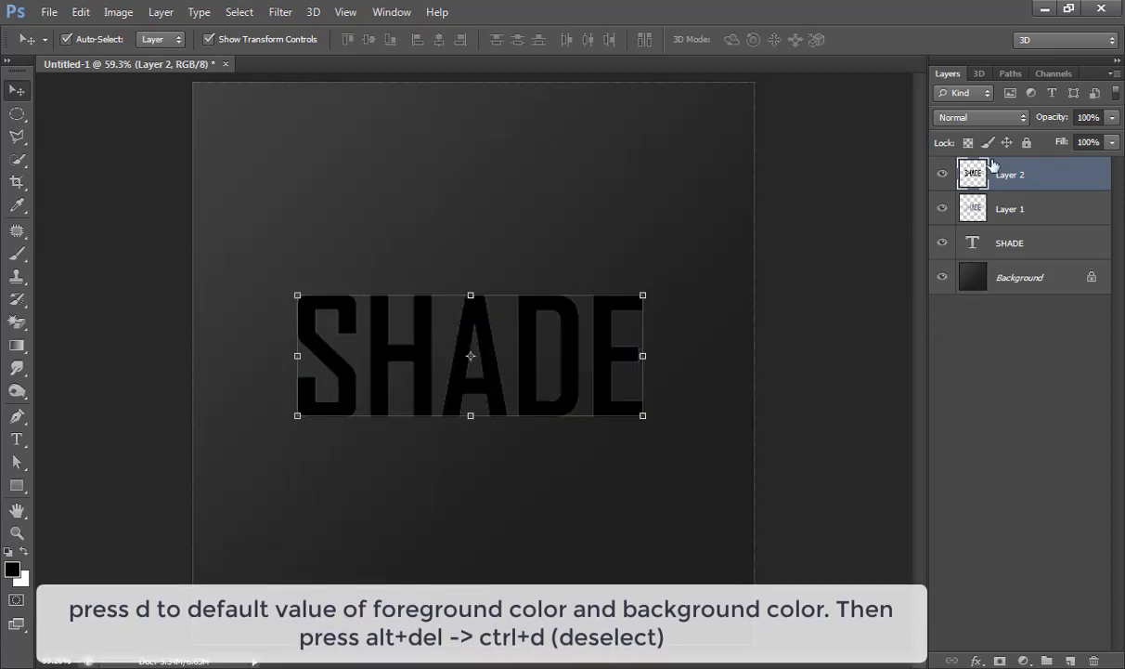
# - Place the black Layer 2 beneath the SHADE text layer and offset it about 25 pixels to the right and 25 pixels down
pyautogui.moveTo(1026, 185); pyautogui.dragTo(1012, 258)
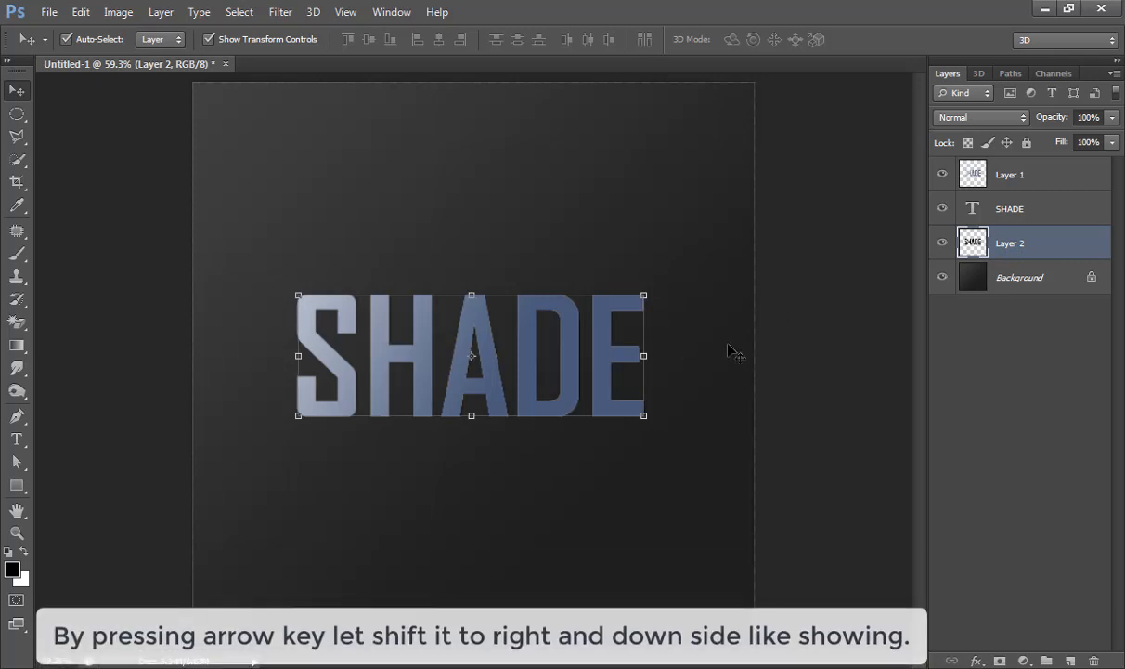
pyautogui.press('Right')
pyautogui.press('Right')
pyautogui.press('Right')
pyautogui.press('Right')
pyautogui.press('Right')
pyautogui.press('Right')
pyautogui.press('Right')
pyautogui.press('Right')
pyautogui.press('Right')
pyautogui.press('Right')
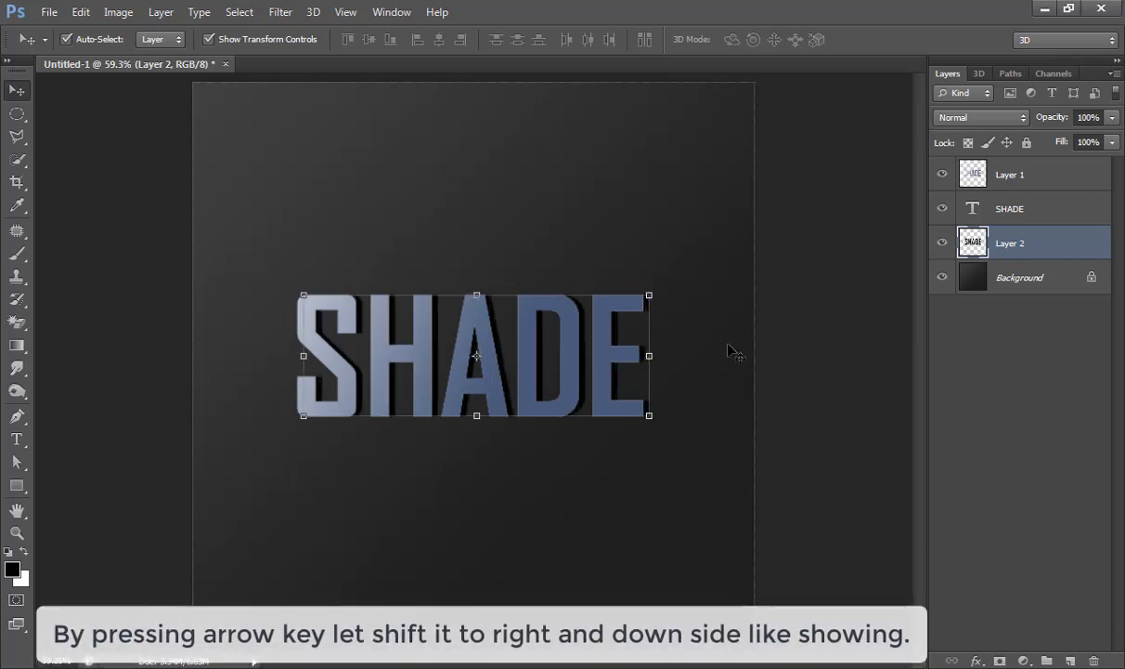
pyautogui.press('Right')
pyautogui.press('Right')
pyautogui.press('Right')
pyautogui.press('Right')
pyautogui.press('Right')
pyautogui.press('Right')
pyautogui.press('Right')
pyautogui.press('Right')
pyautogui.press('Right')
pyautogui.press('Right')
pyautogui.press('Right')
pyautogui.press('Right')
pyautogui.press('Right')
pyautogui.press('Right')
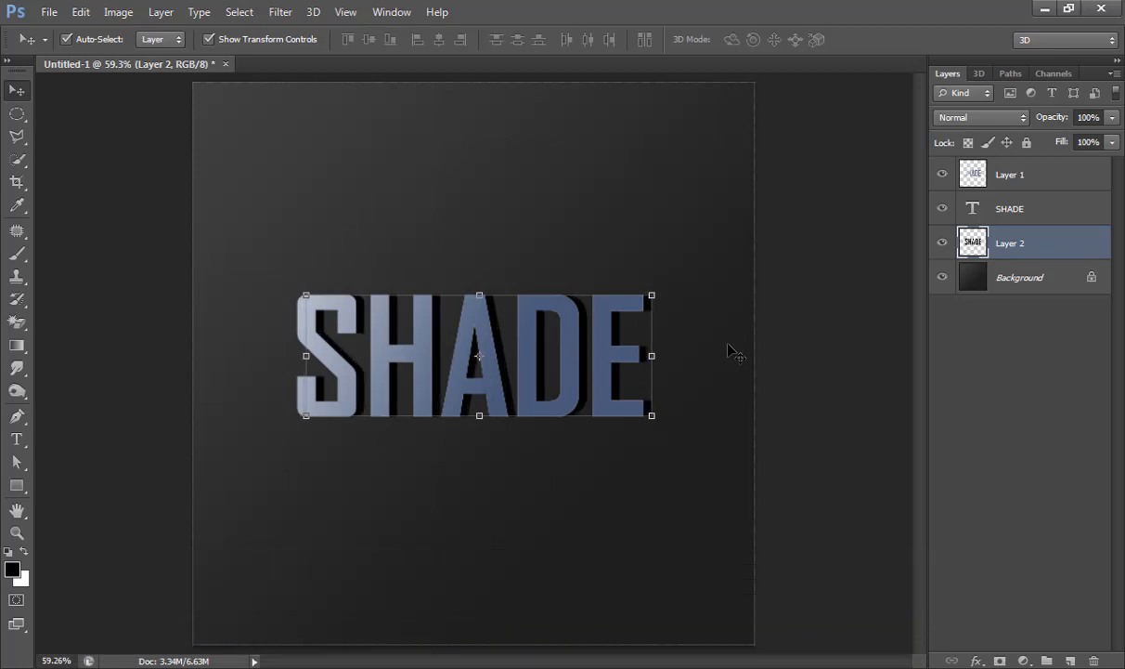
pyautogui.press('Right')
pyautogui.press('Right')
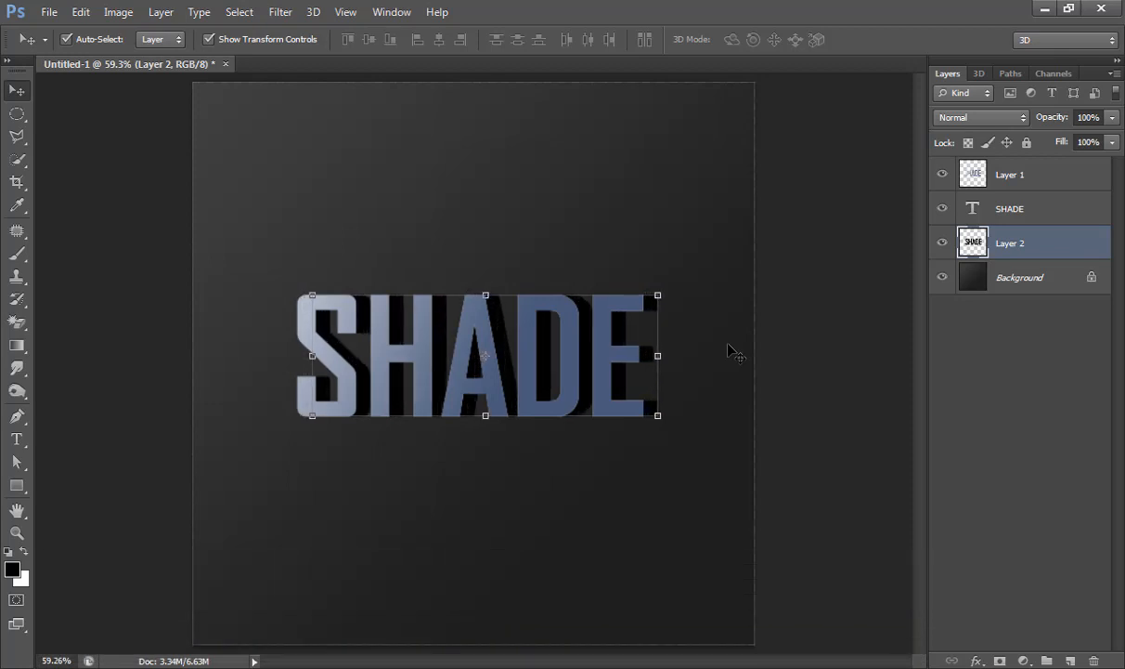
pyautogui.press('Down')
pyautogui.press('Down')
pyautogui.press('Down')
pyautogui.press('Down')
pyautogui.press('Down')
pyautogui.press('Down')
pyautogui.press('Down')
pyautogui.press('Down')
pyautogui.press('Down')
pyautogui.press('Down')
pyautogui.press('Down')
pyautogui.press('Down')
pyautogui.press('Down')
pyautogui.press('Down')
pyautogui.press('Down')
pyautogui.press('Down')
pyautogui.press('Down')
pyautogui.press('Down')
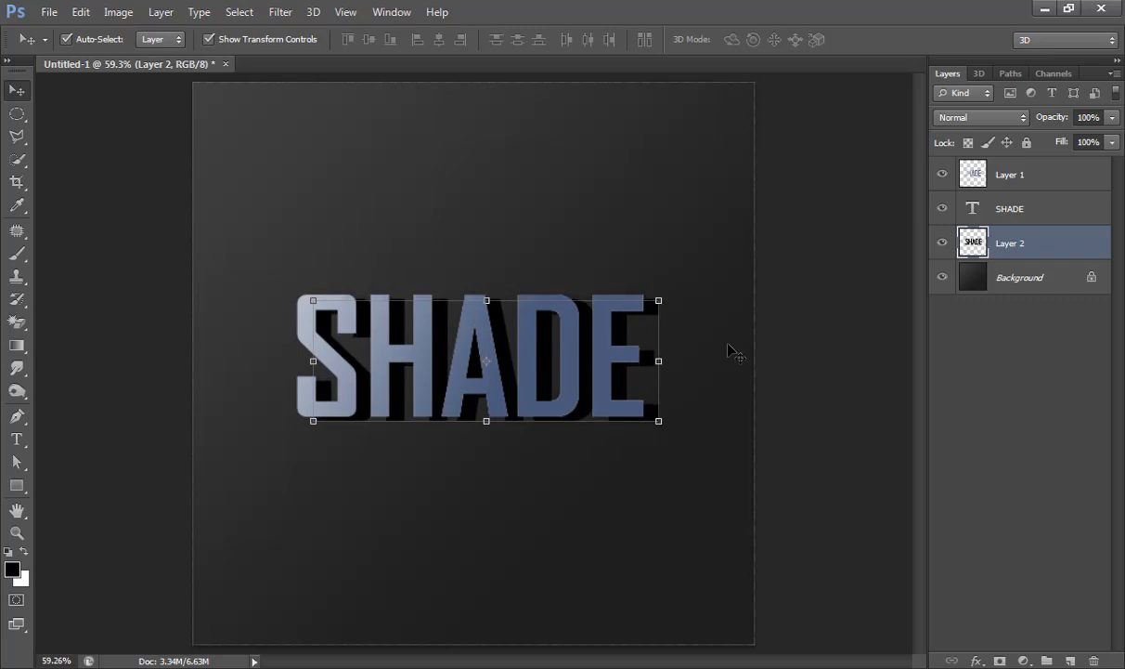
pyautogui.press('Down')
pyautogui.press('Down')
pyautogui.press('Down')
pyautogui.press('Down')
pyautogui.press('Down')
pyautogui.press('Down')
pyautogui.press('Down')
pyautogui.press('Down')
pyautogui.press('Down')
pyautogui.press('Down')
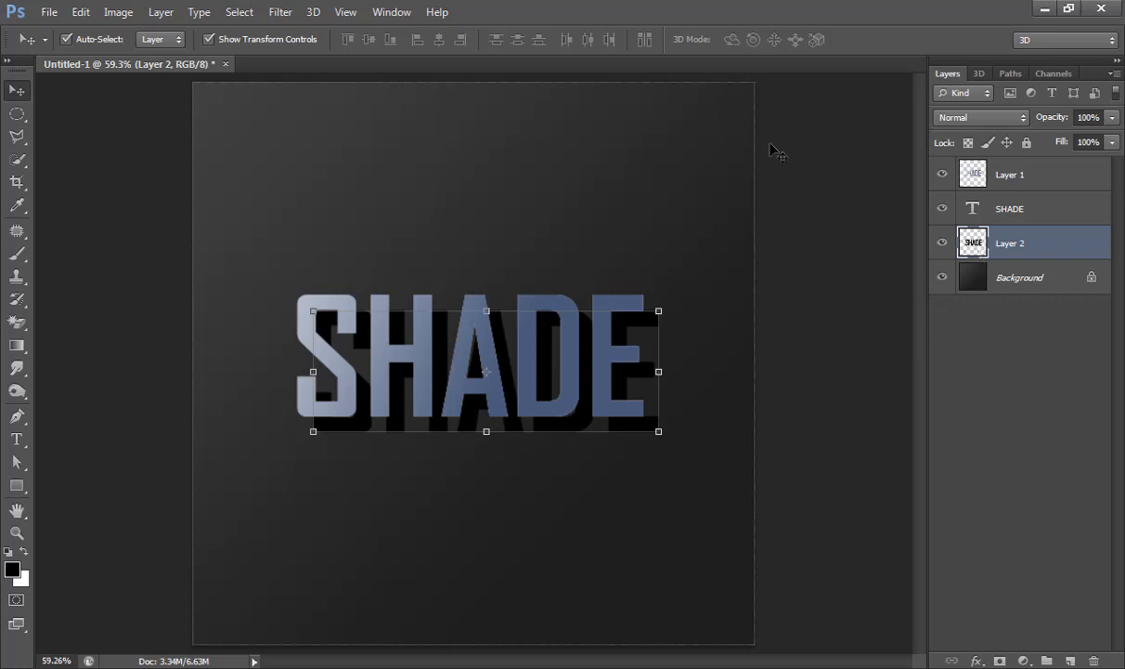
# - Apply a Motion Blur to Layer 2 with an angle of -45° and a distance of 30 pixels
pyautogui.click(280, 12)
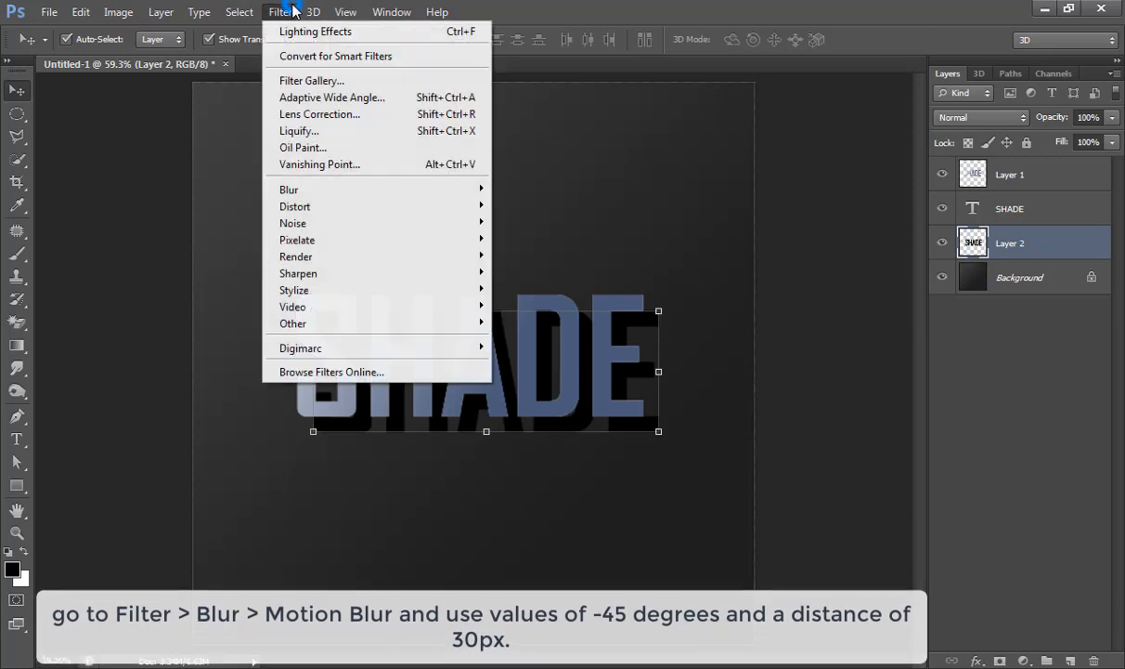
pyautogui.moveTo(455, 192)
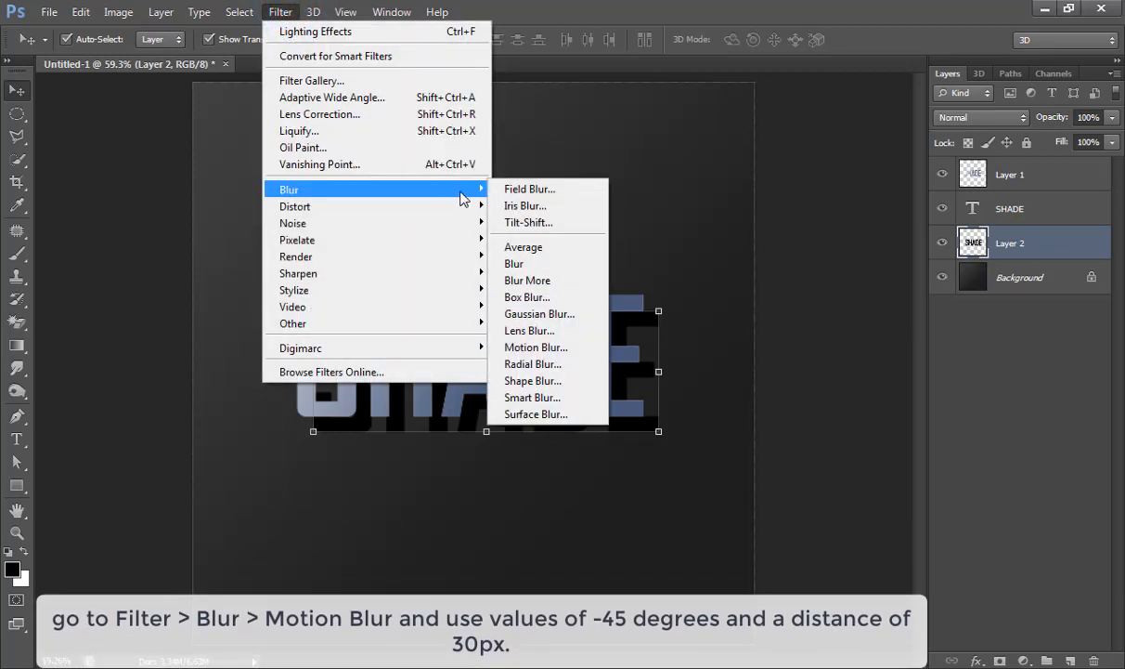
pyautogui.click(536, 348)
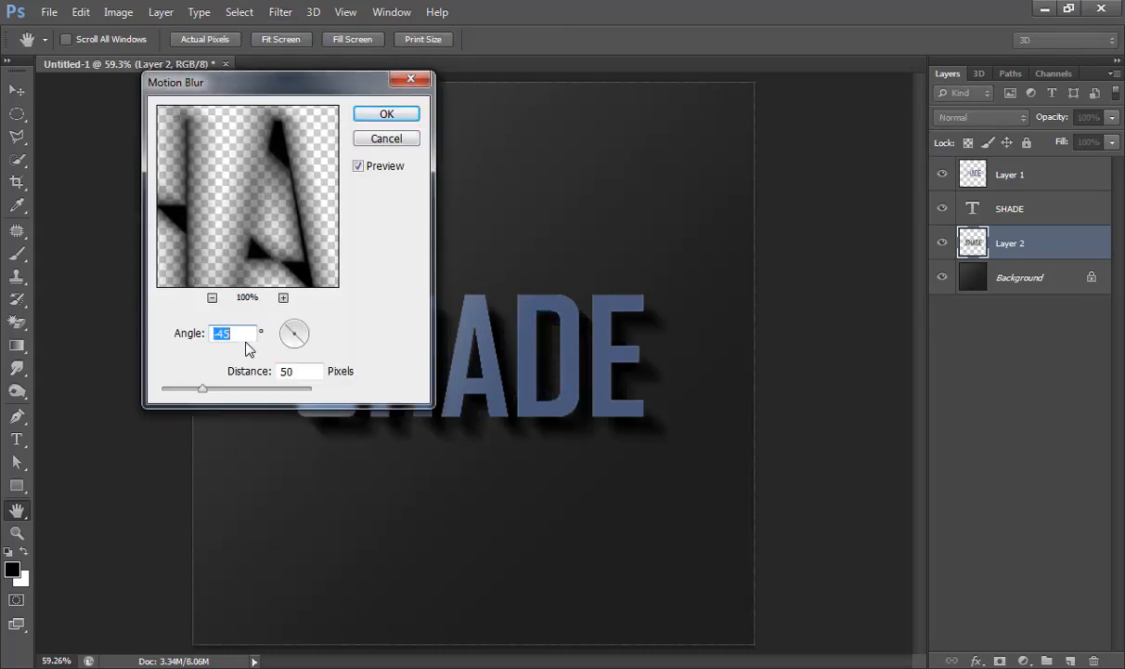
pyautogui.doubleClick(290, 372)
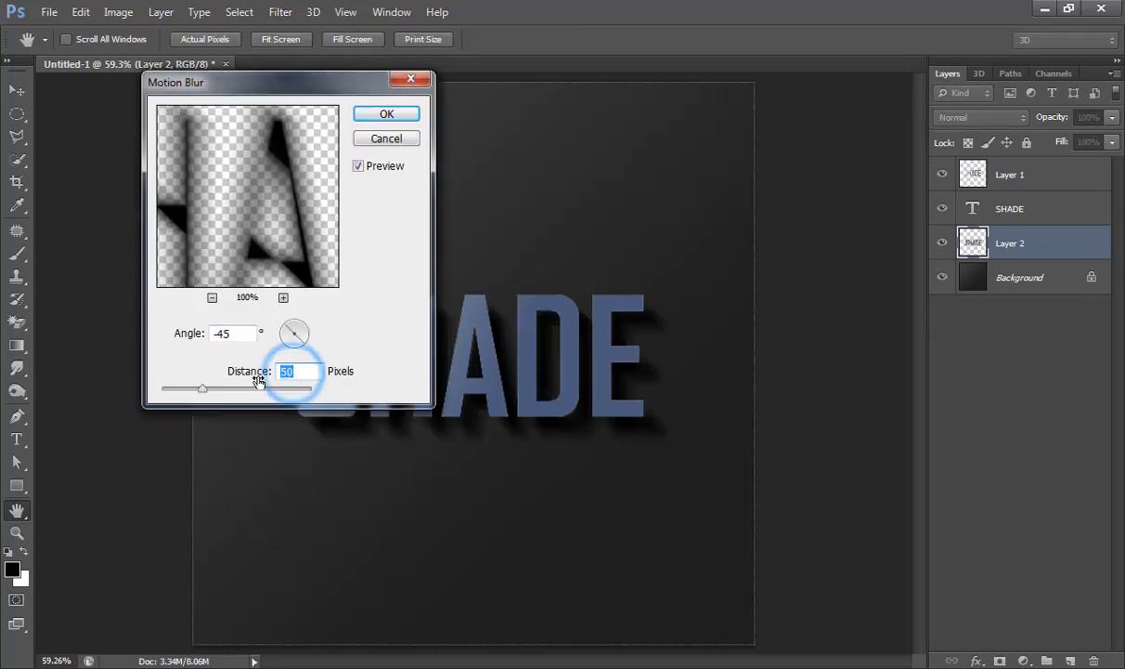
pyautogui.write('30')
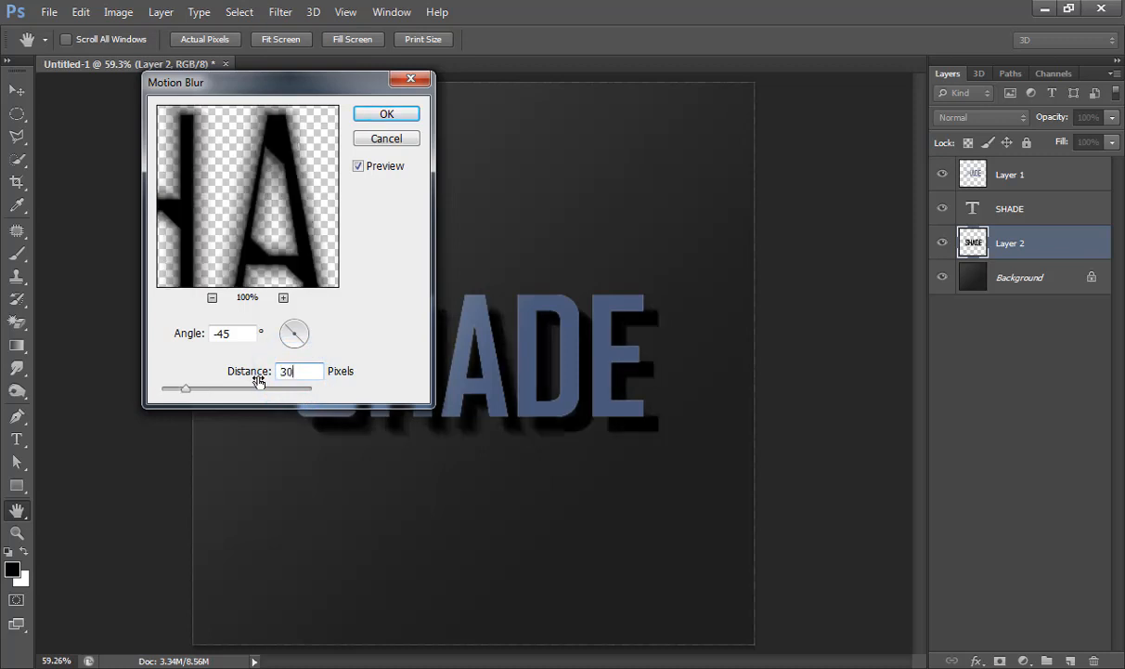
pyautogui.click(387, 116)
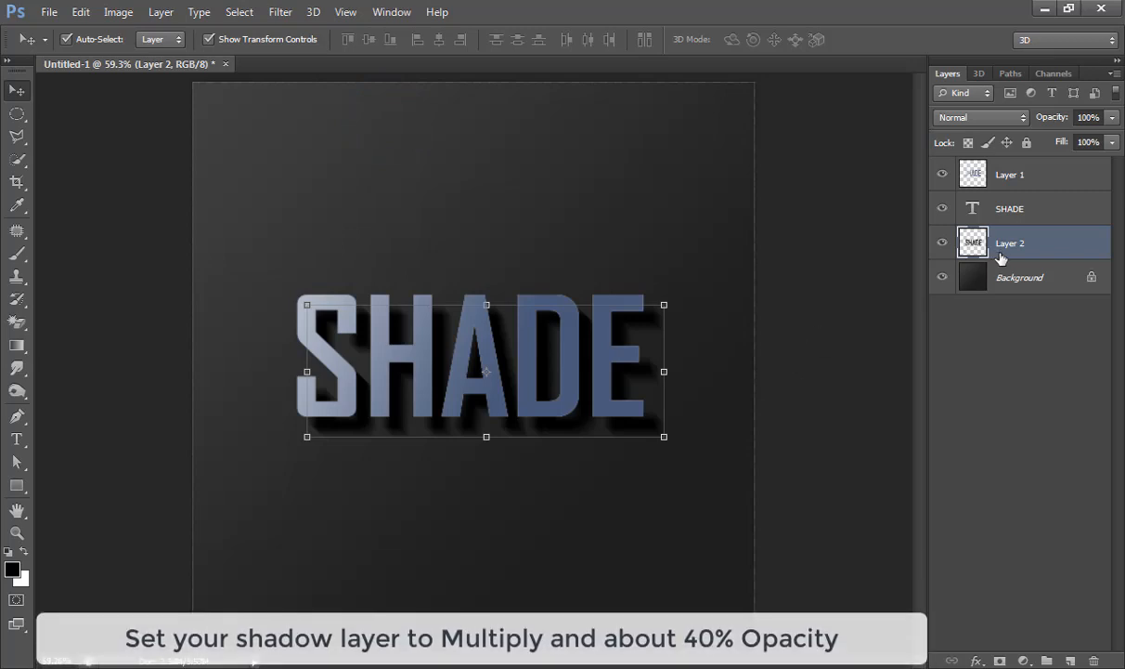
# - Set the blend mode of the blurred shadow layer, Layer 2, to Multiply
pyautogui.click(995, 117)
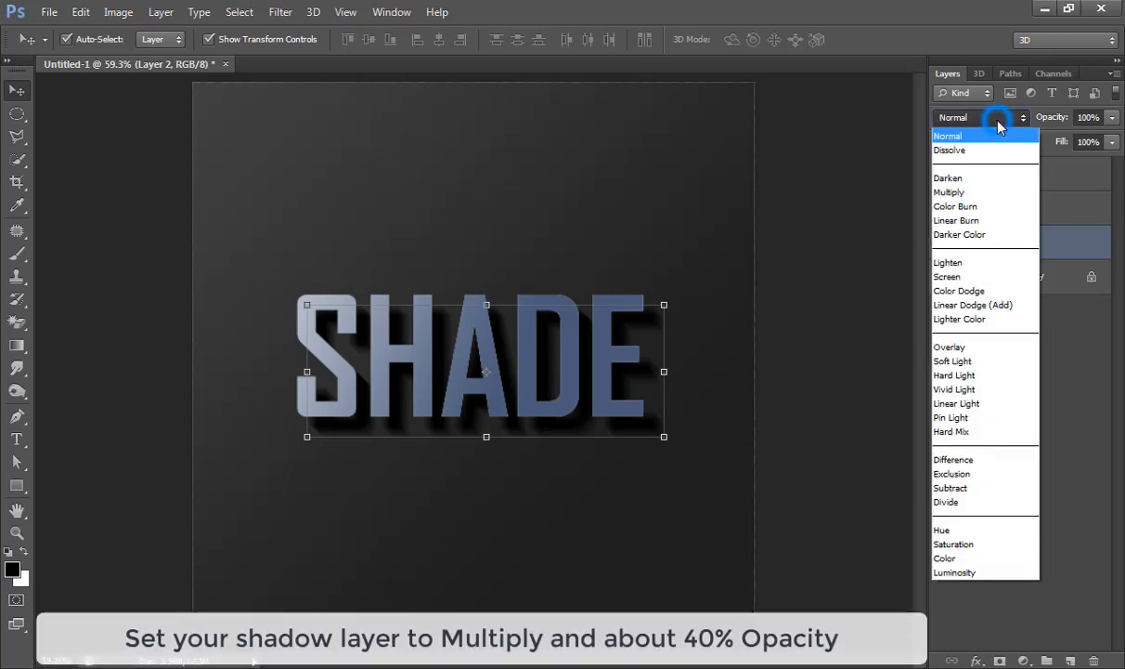
pyautogui.click(986, 191)
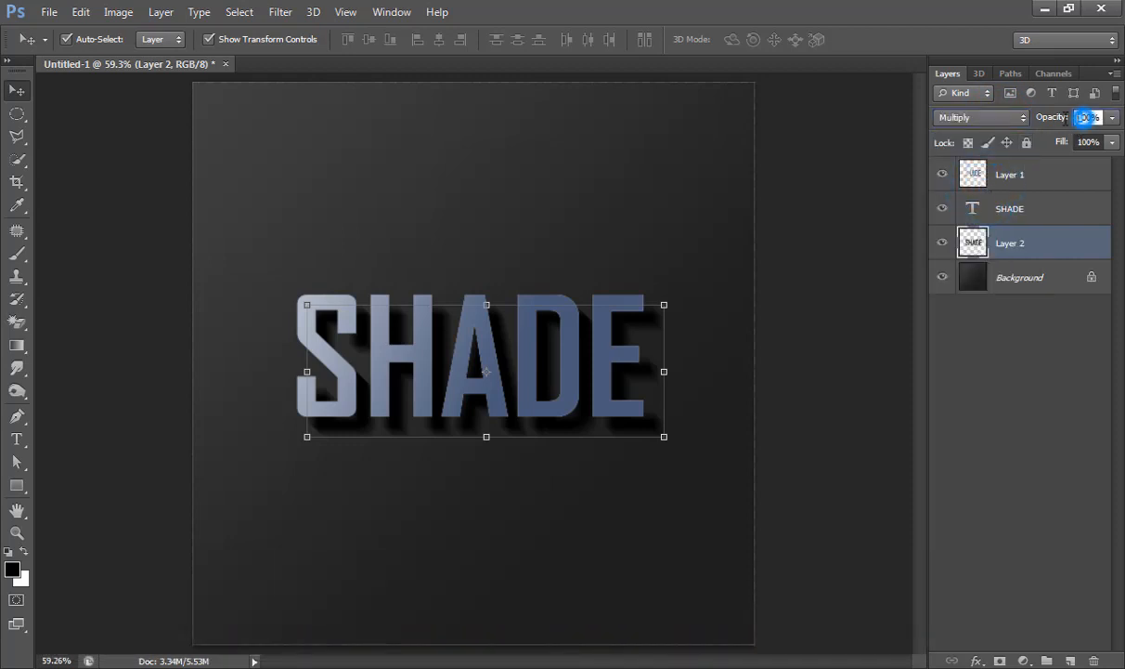
# - Set the opacity of the blurred shadow layer, Layer 2, to 40%
pyautogui.press('BackSpace')
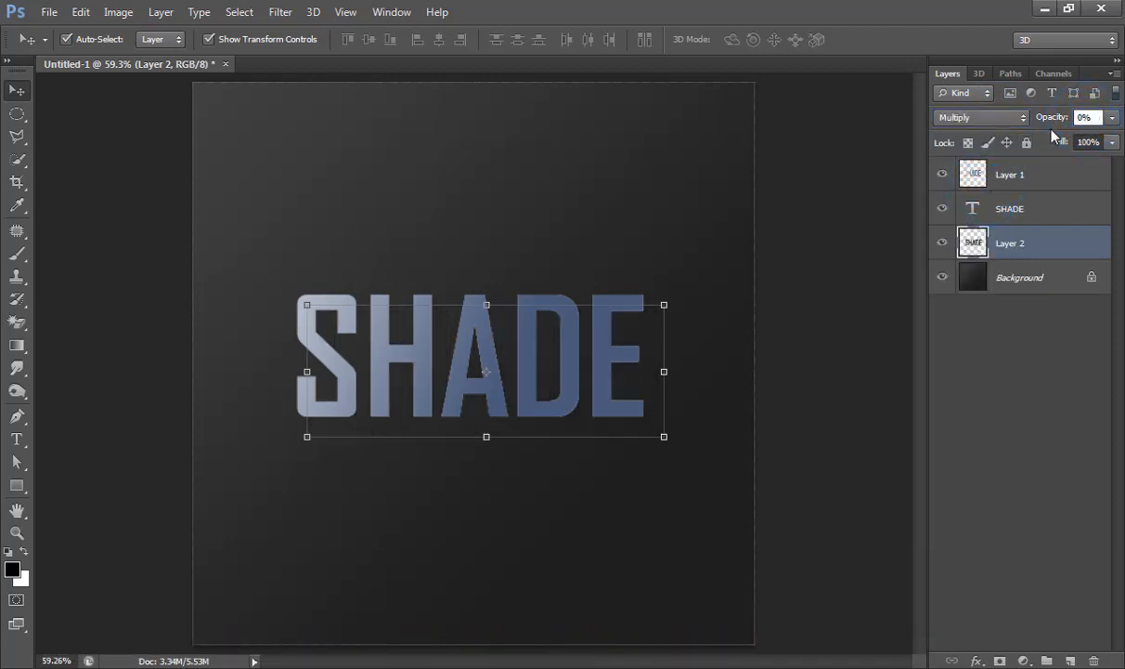
pyautogui.write('40')
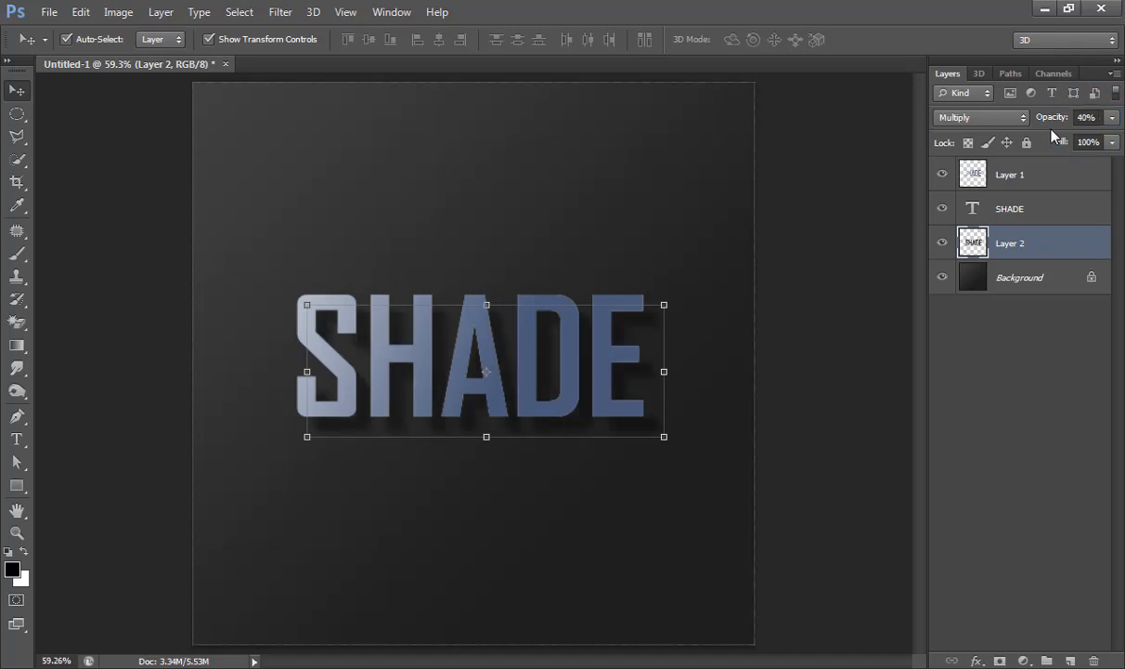
pyautogui.press('Return')
# - Duplicate the shadow Layer 2 and offset the copy about 10 pixels to the right and 10 pixels down
pyautogui.hotkey('ctrl', 'j')
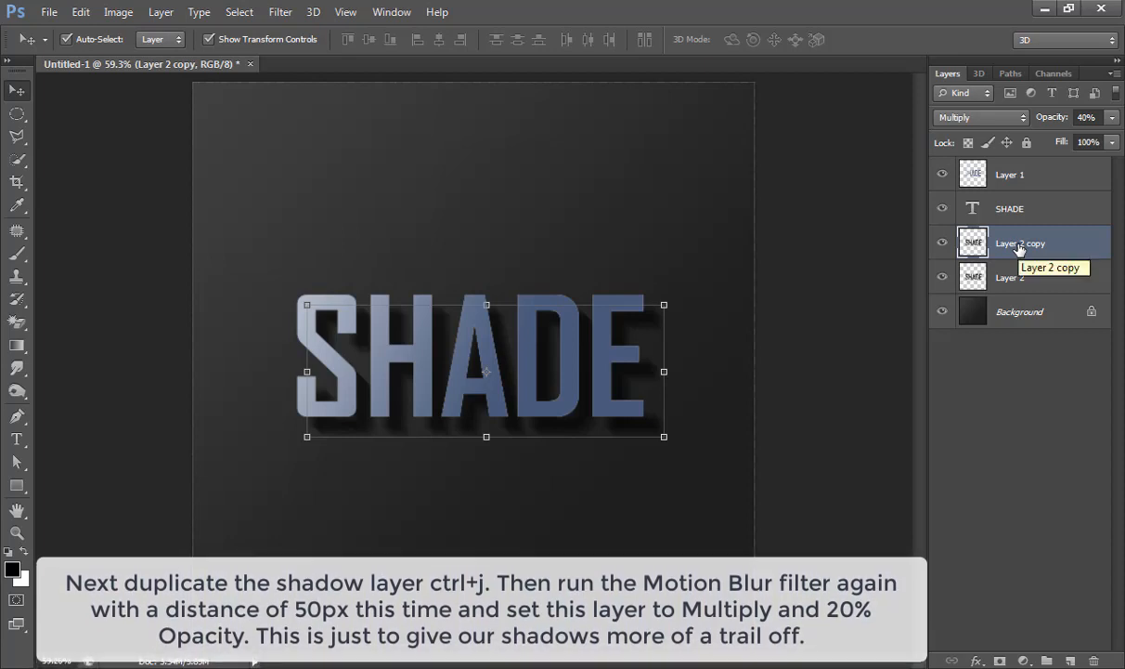
pyautogui.hotkey('shift', 'Right')
pyautogui.hotkey('shift', 'Down')
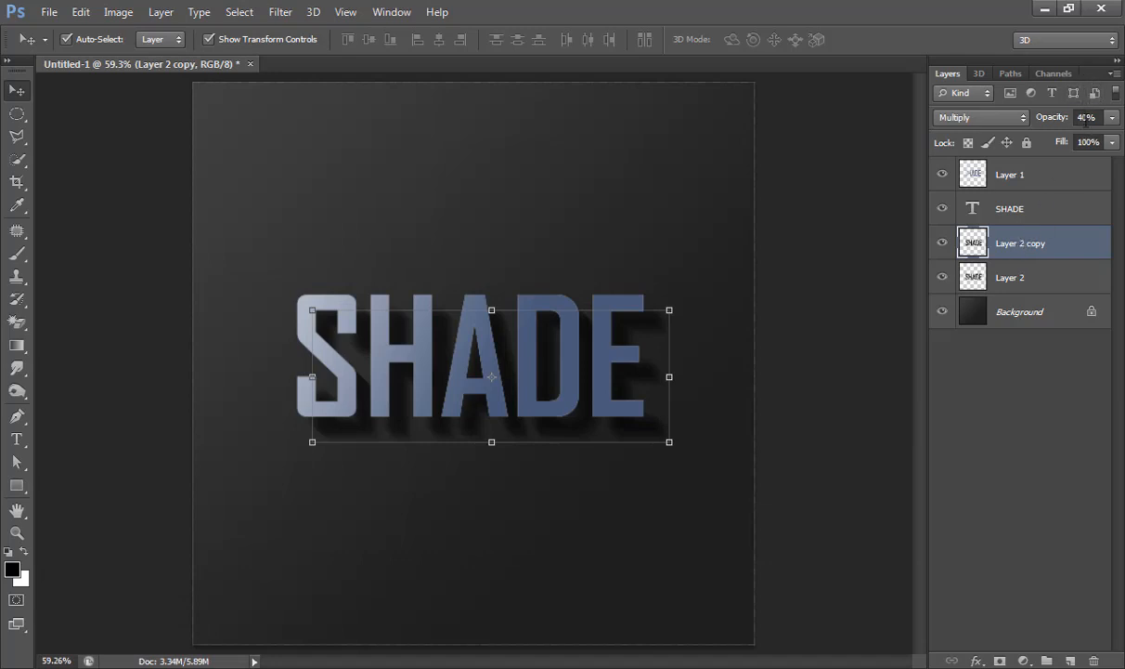
# - Set Layer 2 copy to 20% opacity and apply a Motion Blur with an angle of -45° and a distance of 50 pixels
pyautogui.moveTo(1083, 118); pyautogui.dragTo(1067, 121)
pyautogui.write('2')
pyautogui.click(281, 11)
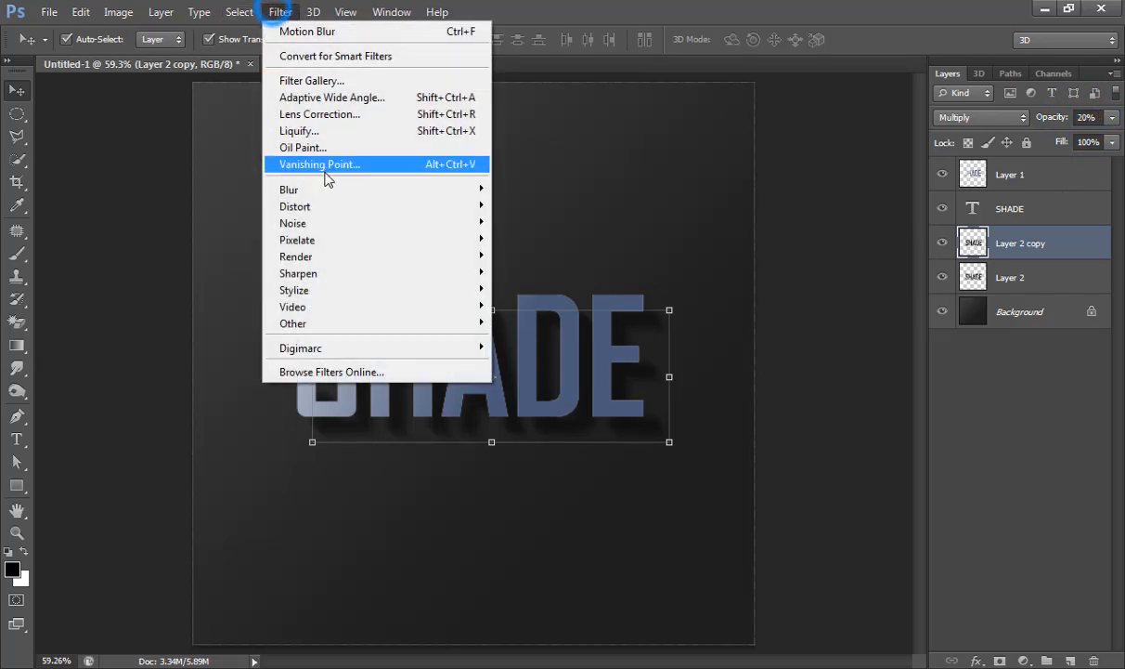
pyautogui.moveTo(438, 195)
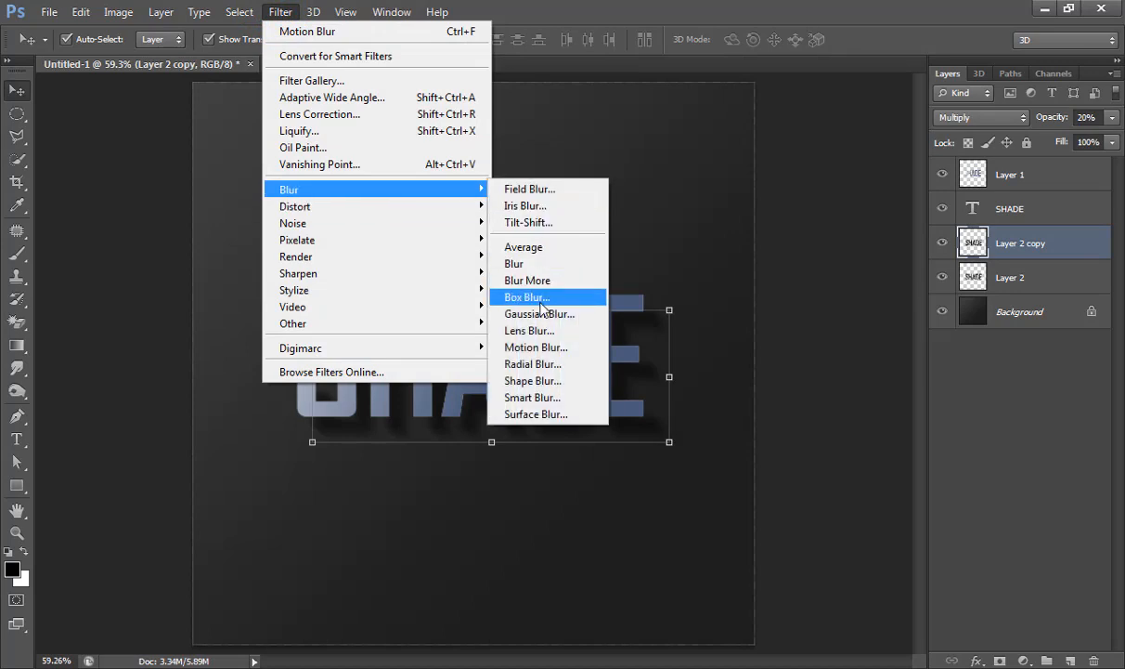
pyautogui.click(531, 346)
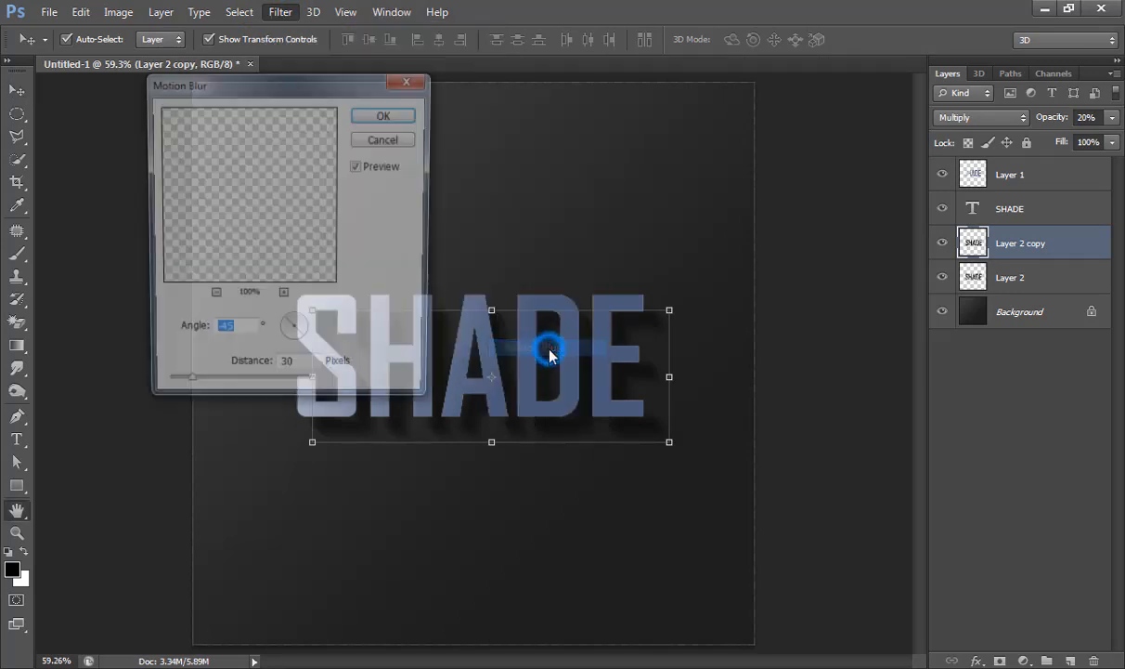
pyautogui.doubleClick(294, 371)
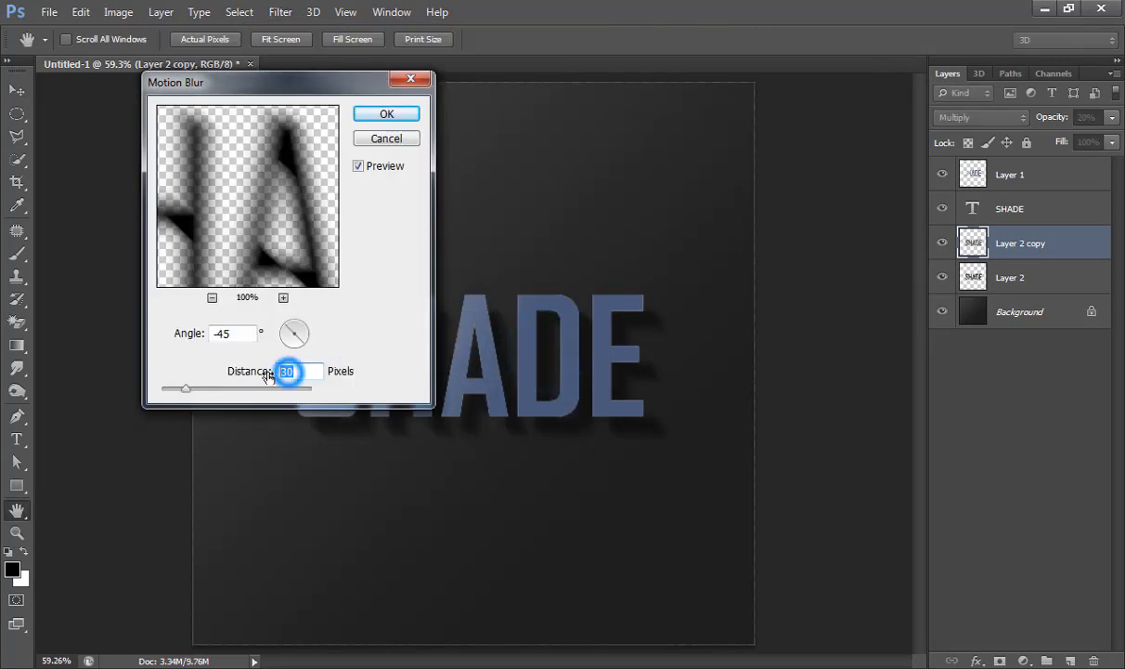
pyautogui.write('50')
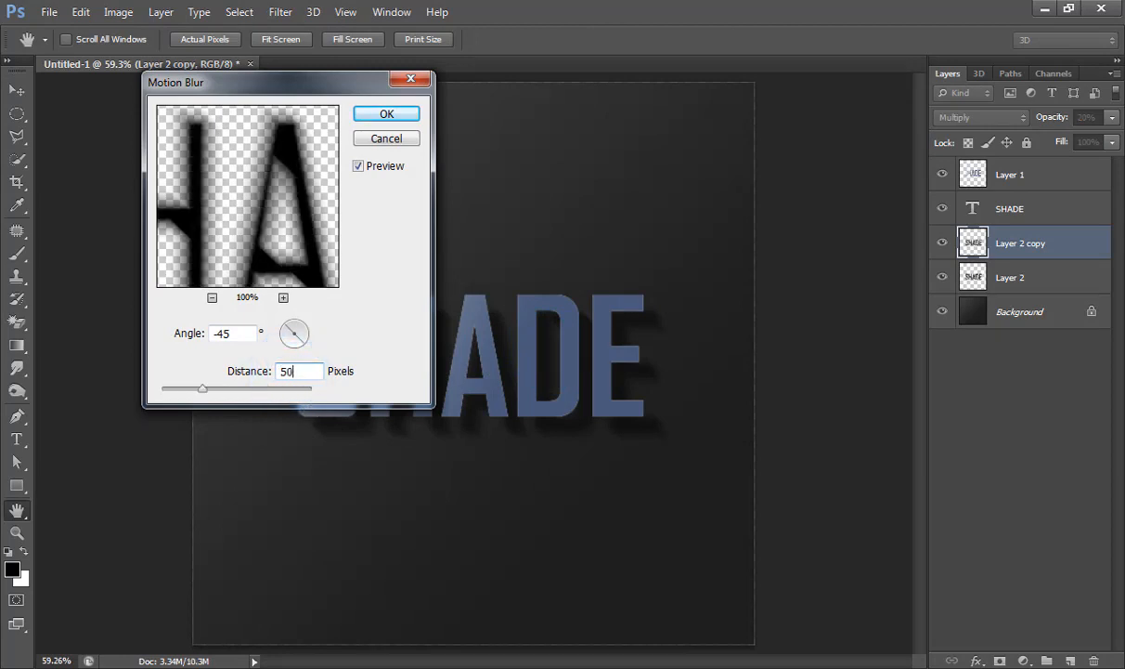
pyautogui.click(389, 114)
pyautogui.press('v')
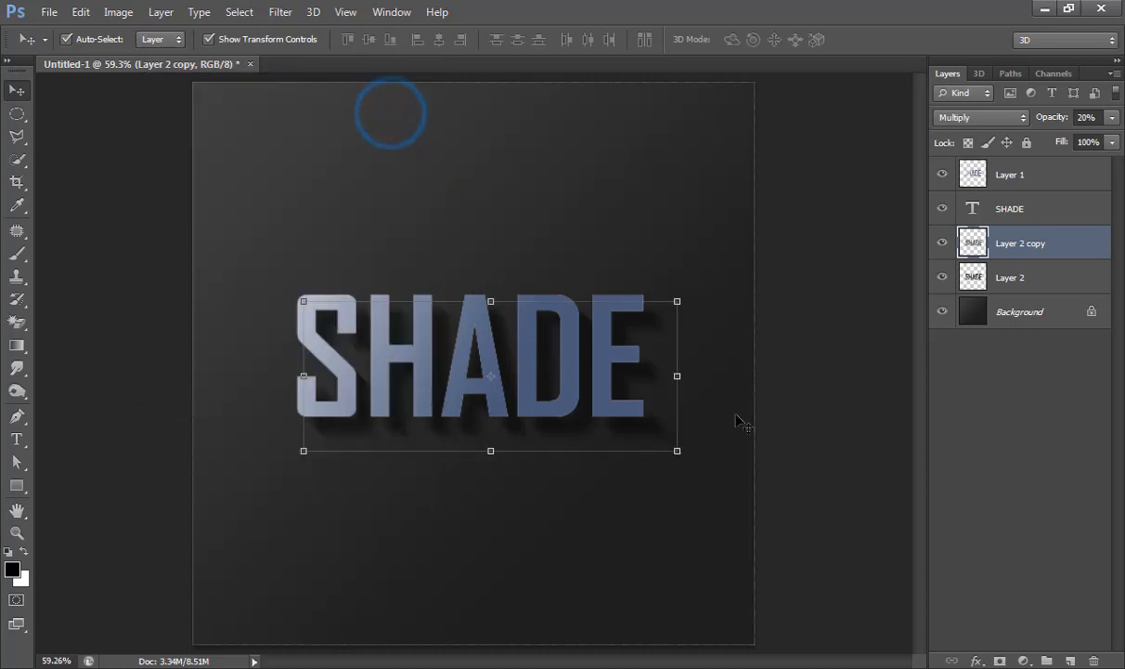
# - Draw a white rectangle about 1180 × 62 px across the top of the canvas, on a shape layer above Layer 1
pyautogui.click(1001, 309)
pyautogui.click(1036, 182)
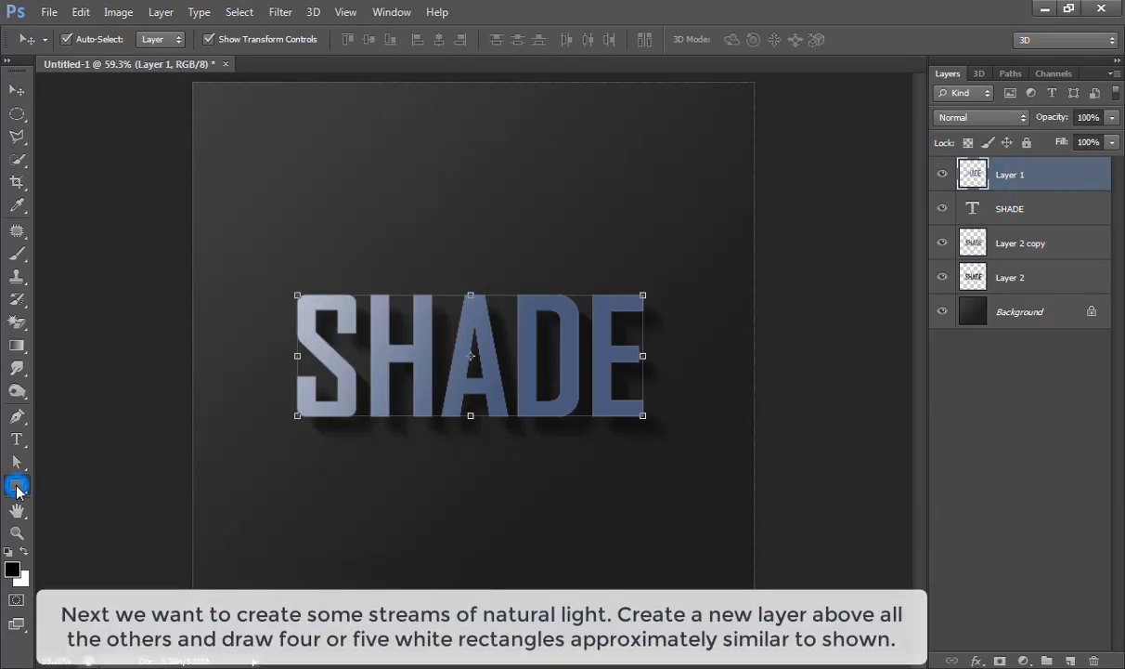
pyautogui.click(18, 487)
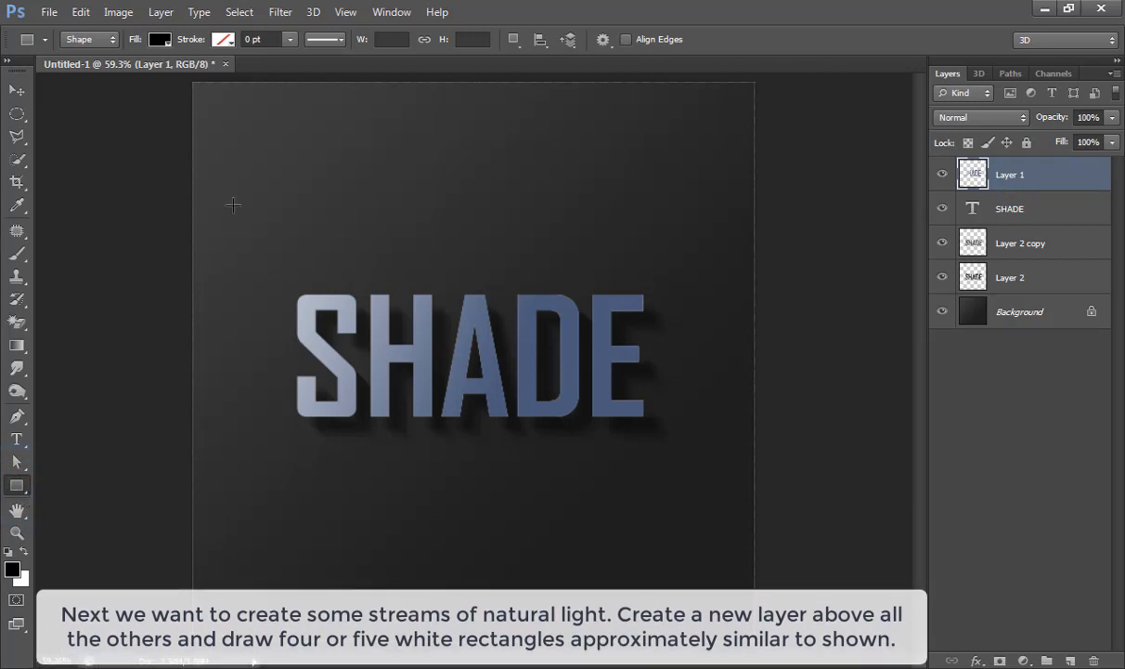
pyautogui.moveTo(166, 89); pyautogui.dragTo(781, 120)
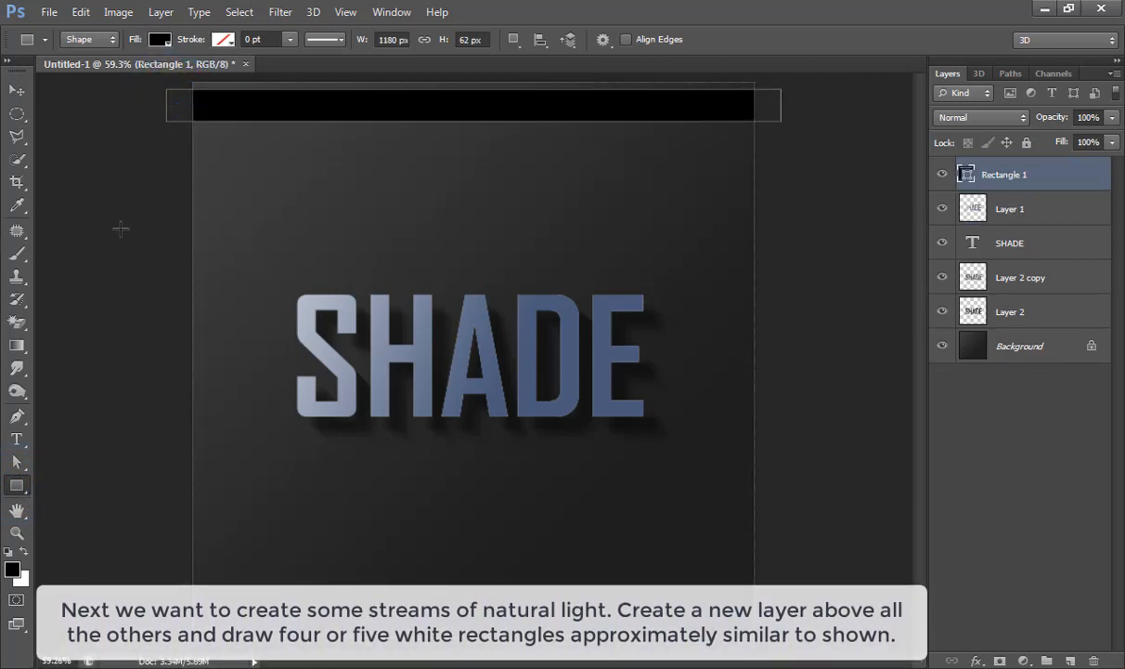
pyautogui.click(25, 552)
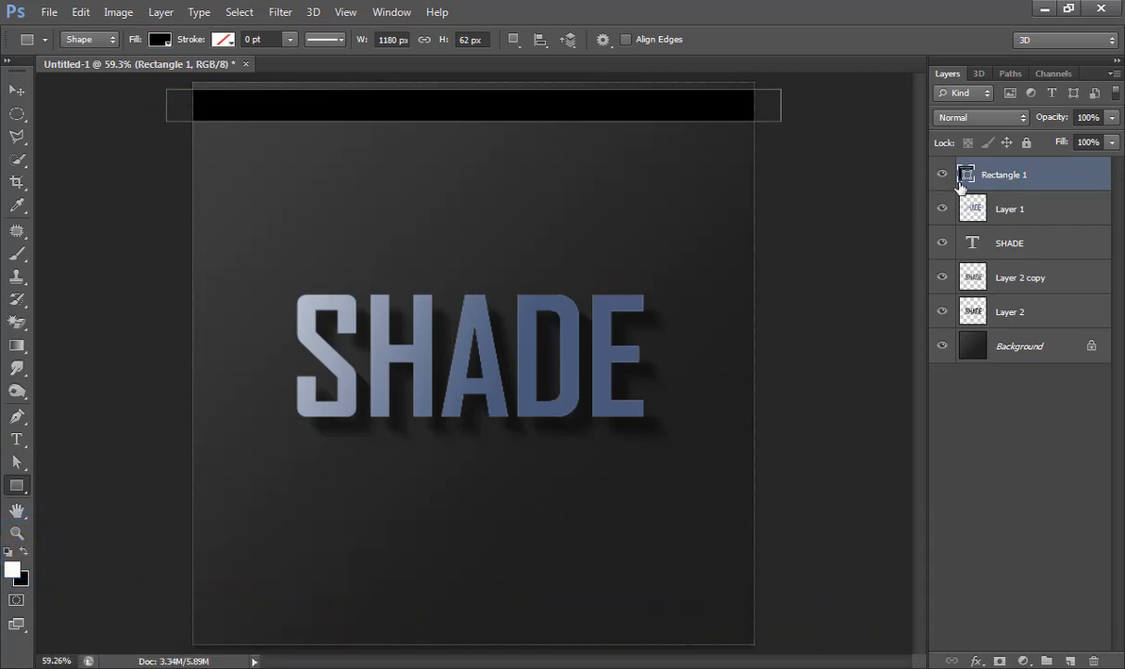
pyautogui.click(152, 40)
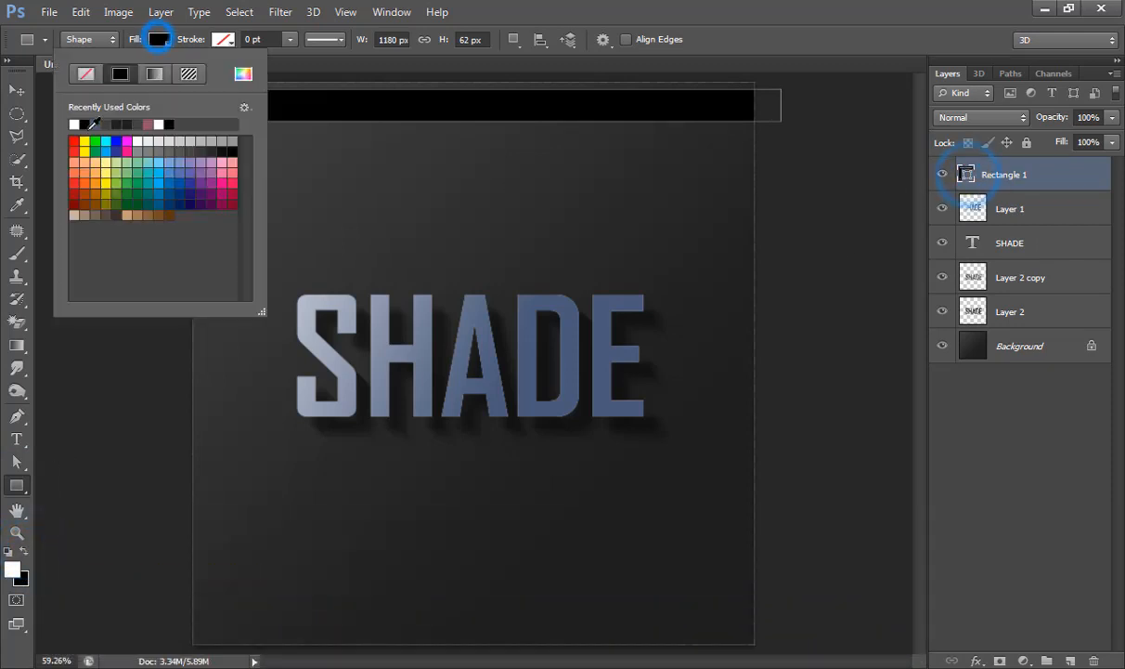
pyautogui.click(726, 37)
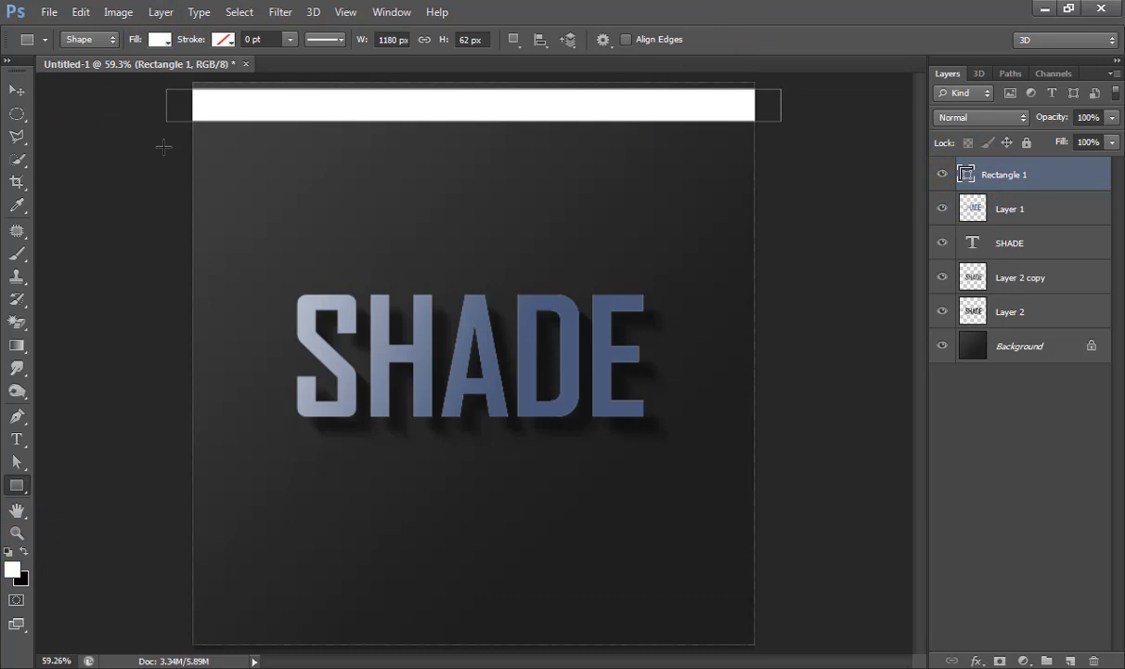
# - Draw three more full-width white rectangles below the first, each taller than the one above, the last about 1214 × 190 px
pyautogui.moveTo(164, 153); pyautogui.dragTo(786, 202)
pyautogui.moveTo(157, 241); pyautogui.dragTo(791, 298)
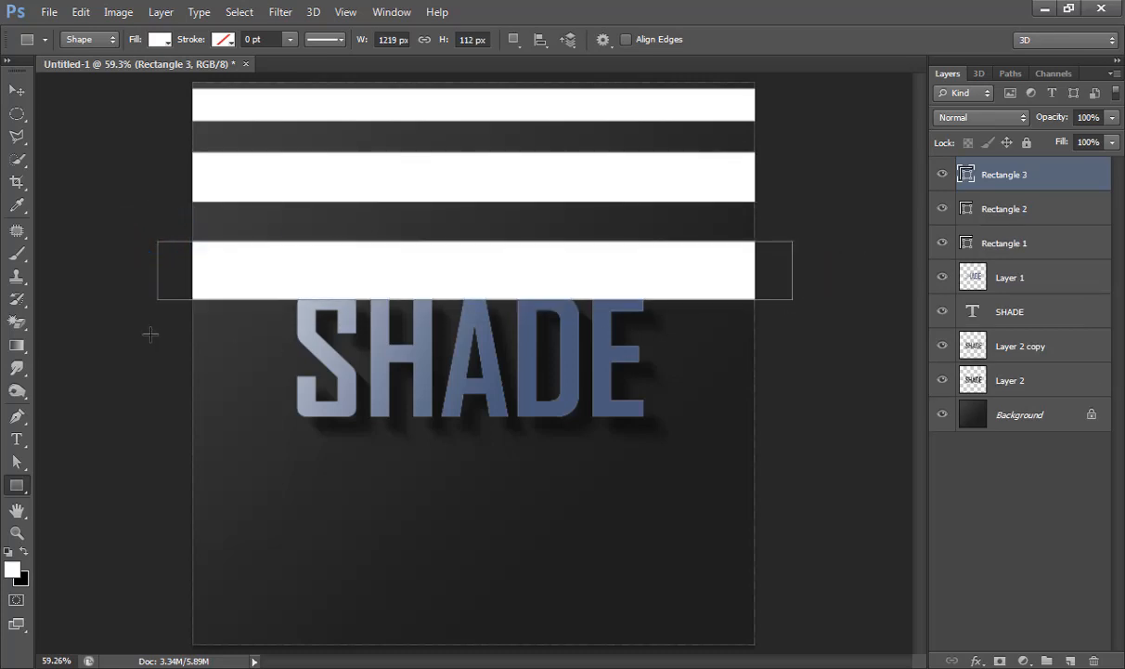
pyautogui.moveTo(157, 343); pyautogui.dragTo(790, 441)
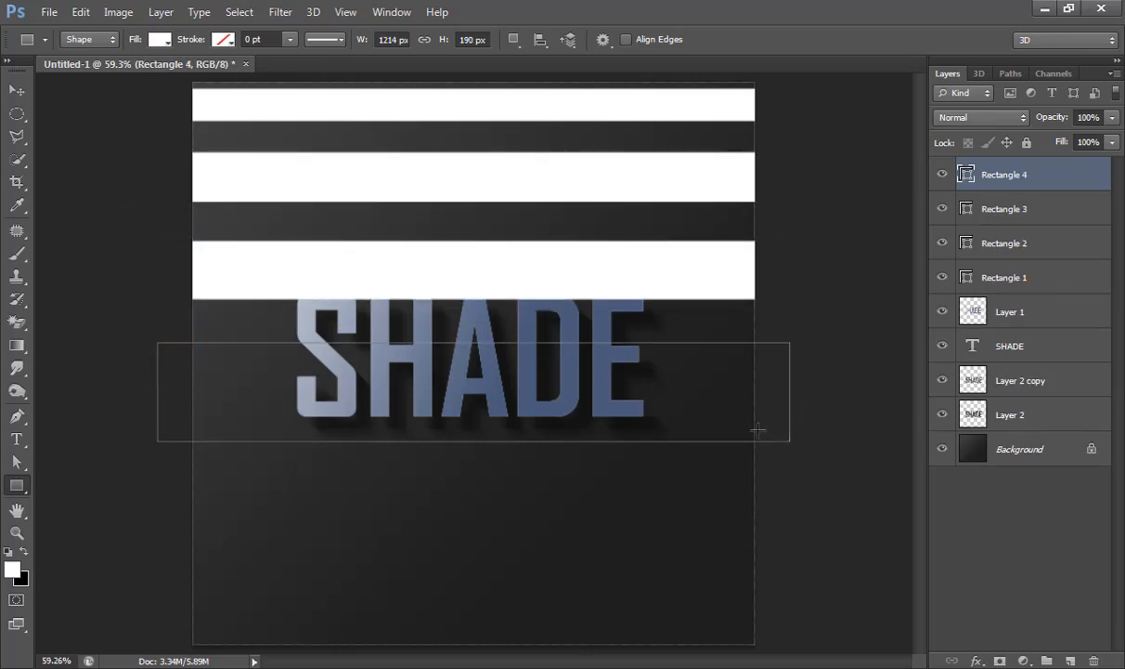
# - Group the four rectangle layers, Rectangle 1 through Rectangle 4
pyautogui.click(1034, 279)
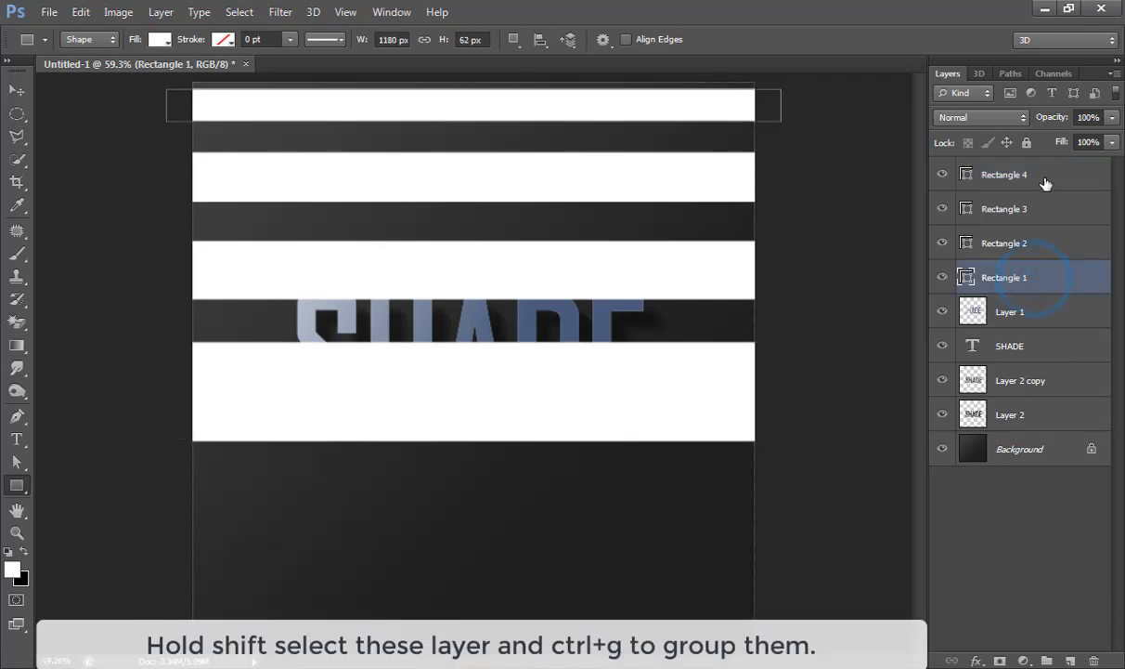
pyautogui.keyDown('shift'); pyautogui.click(1044, 176); pyautogui.keyUp('shift')
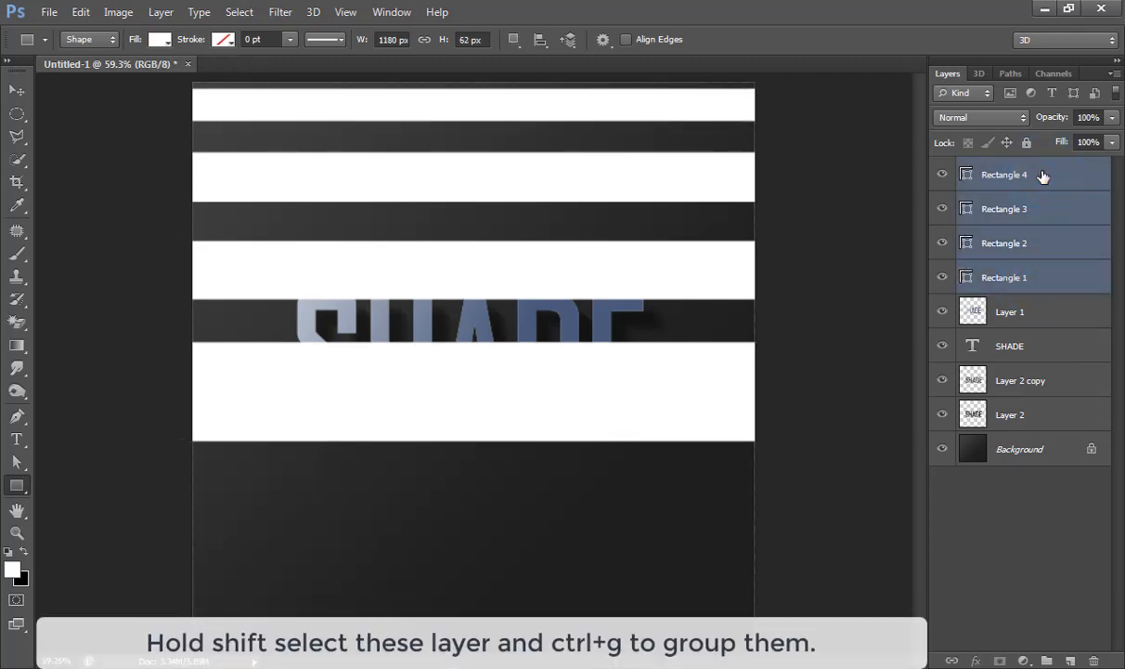
pyautogui.hotkey('ctrl', 'g')
pyautogui.press('v')
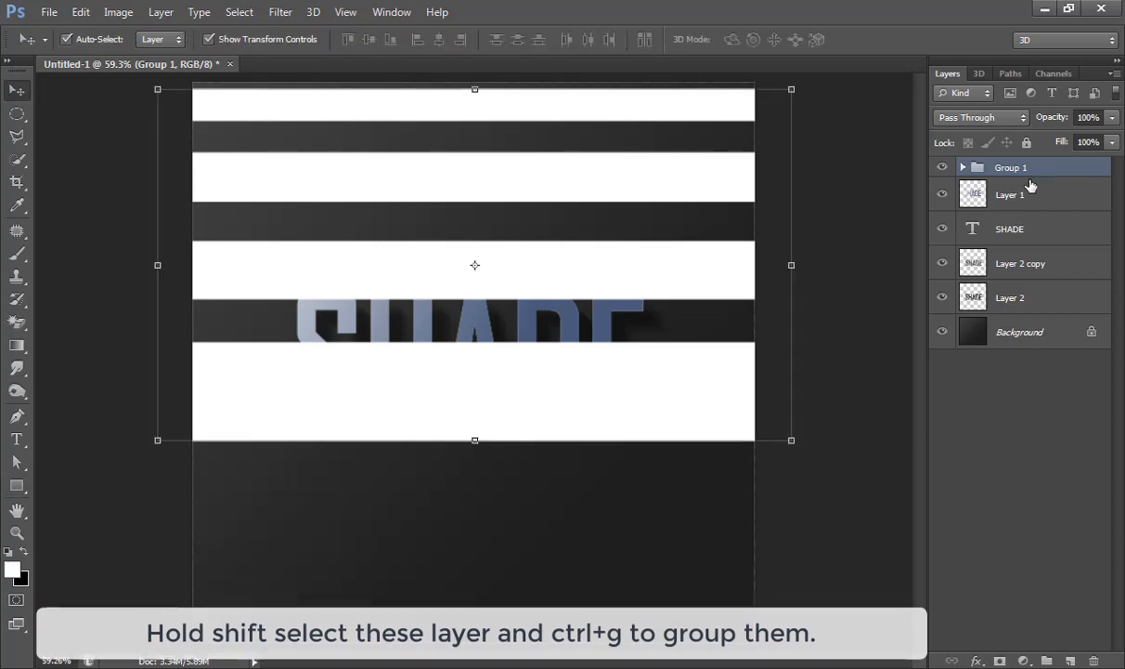
# - Rotate the rectangle group about 45° clockwise and enlarge it so the stripes run diagonally across the whole canvas
pyautogui.hotkey('ctrl', 't')
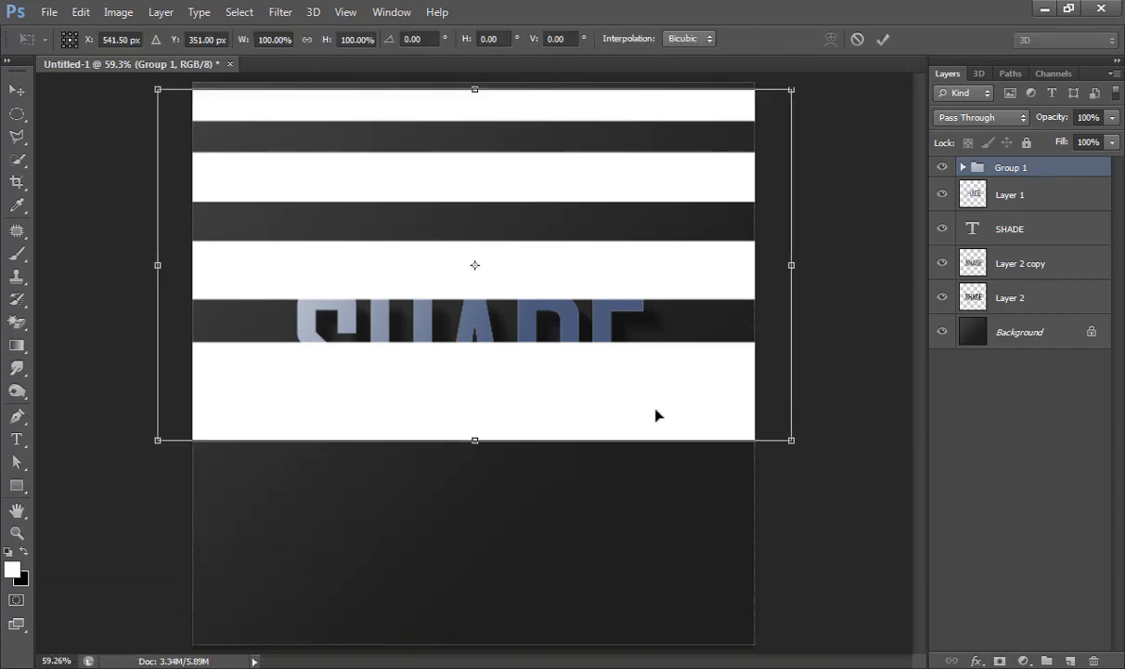
pyautogui.hotkey('ctrl', '-')
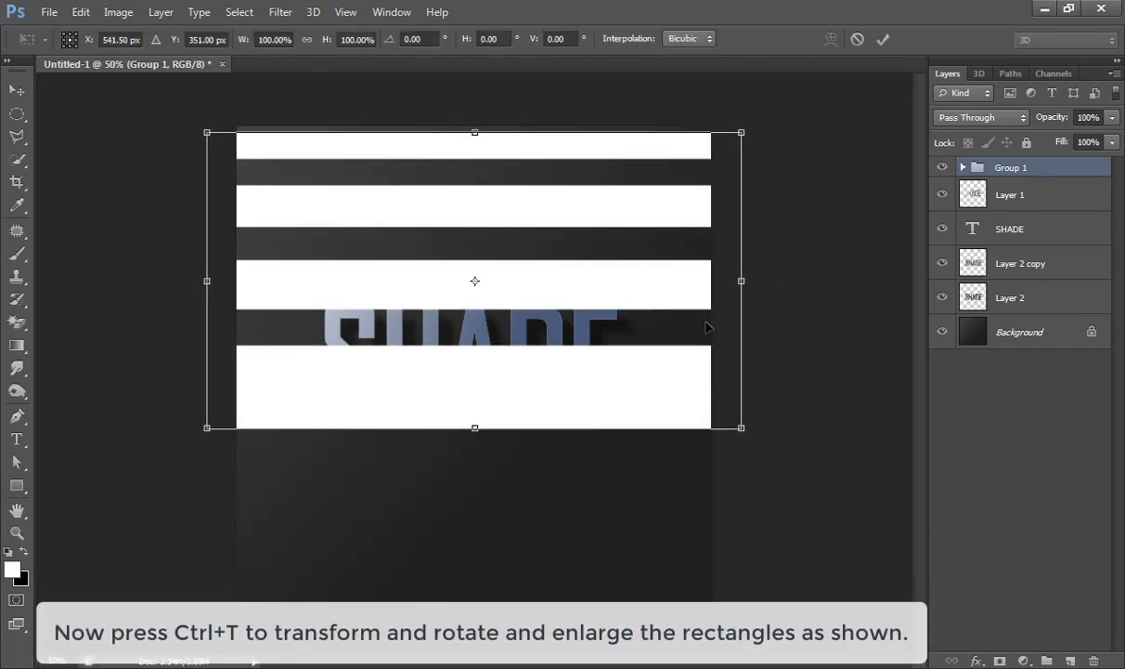
pyautogui.moveTo(772, 133); pyautogui.dragTo(763, 394)
pyautogui.moveTo(542, 482); pyautogui.dragTo(551, 527)
pyautogui.moveTo(339, 216); pyautogui.dragTo(238, 99)
pyautogui.moveTo(581, 244)
pyautogui.mouseDown()
pyautogui.moveTo(609, 234)
pyautogui.moveTo(601, 240)
pyautogui.mouseUp()
pyautogui.moveTo(371, 459); pyautogui.dragTo(351, 475)
pyautogui.press('Return')
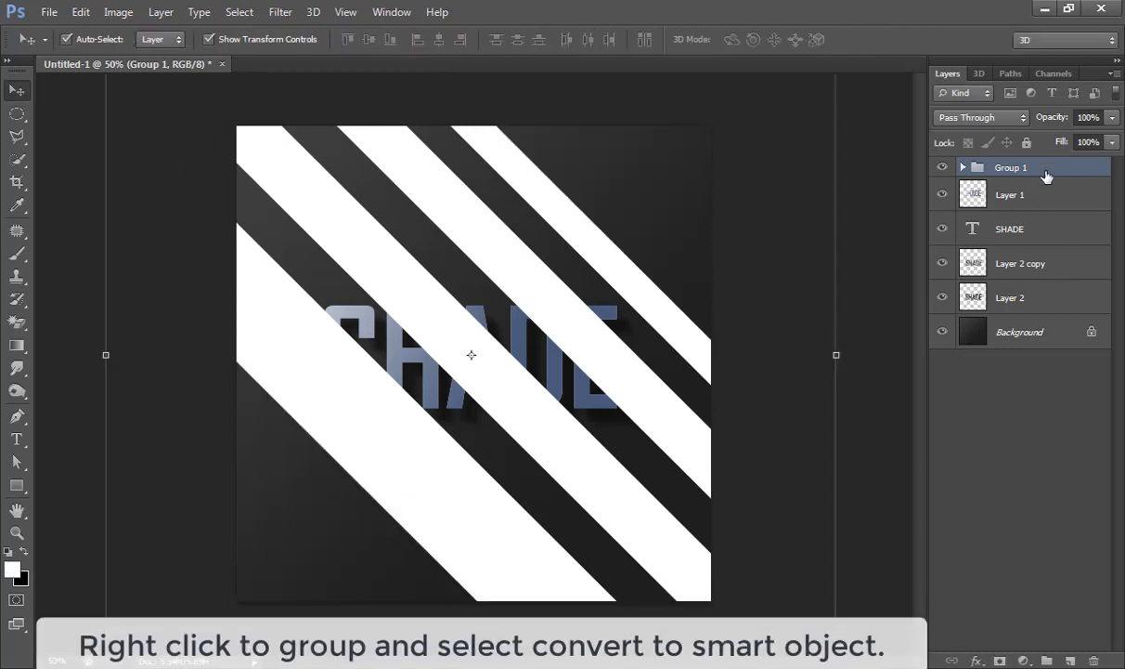
# - Convert Group 1 to a smart object and skew its corners so the white stripes fan out toward the canvas's lower right
pyautogui.rightClick(1047, 172)
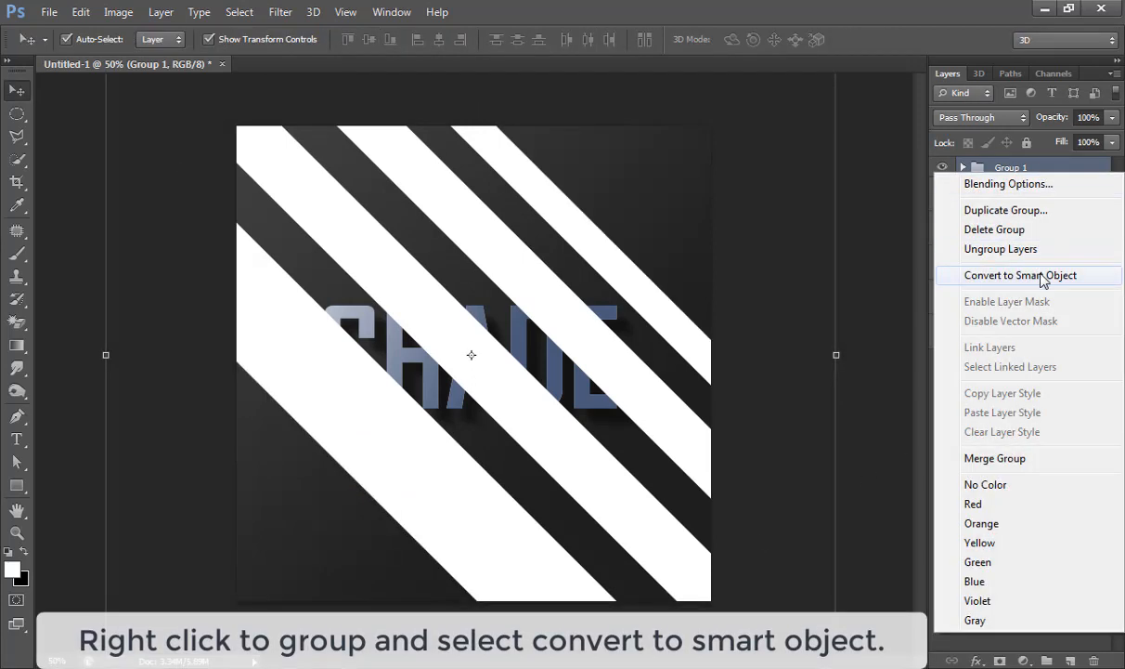
pyautogui.click(984, 275)
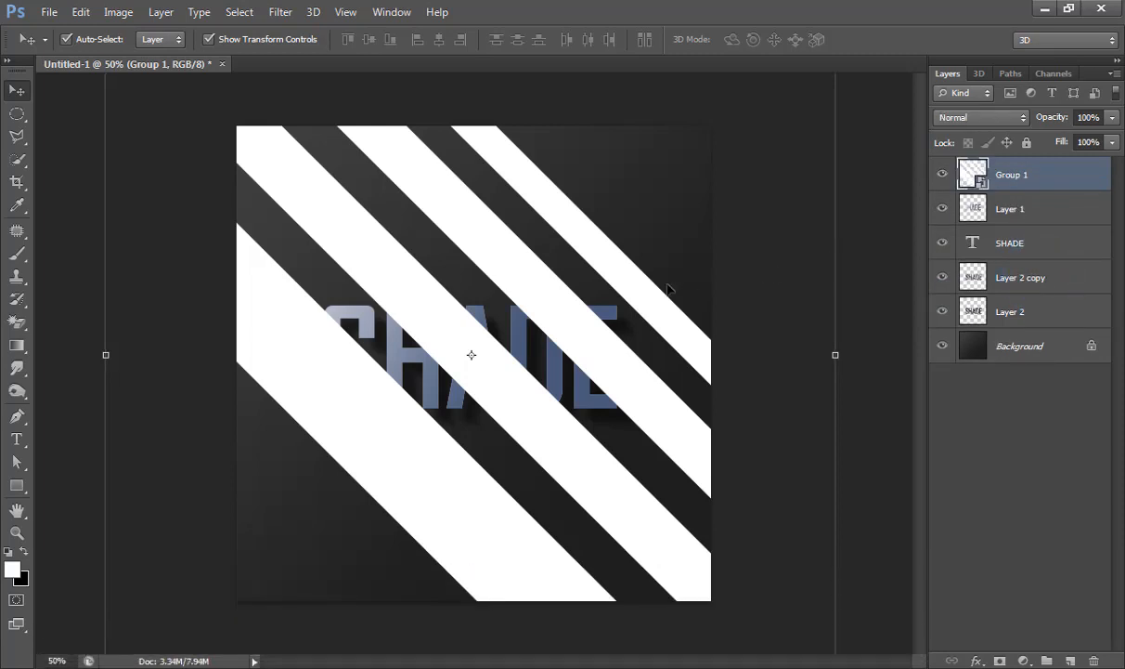
pyautogui.hotkey('ctrl', '-')
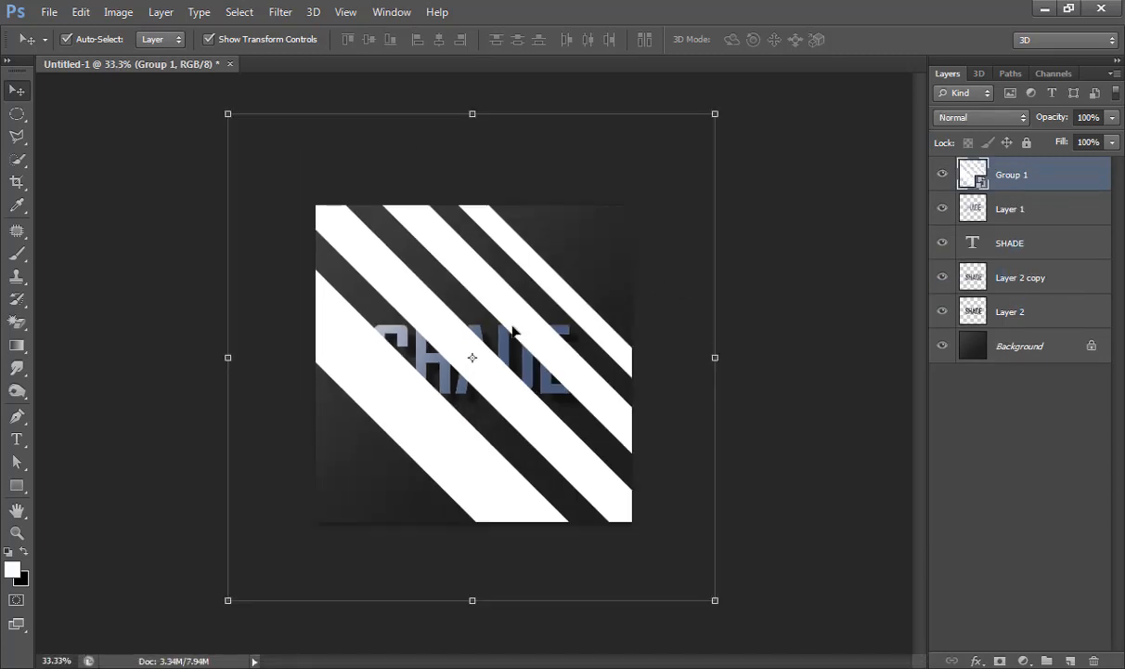
pyautogui.hotkey('ctrl', 't')
pyautogui.rightClick(585, 413)
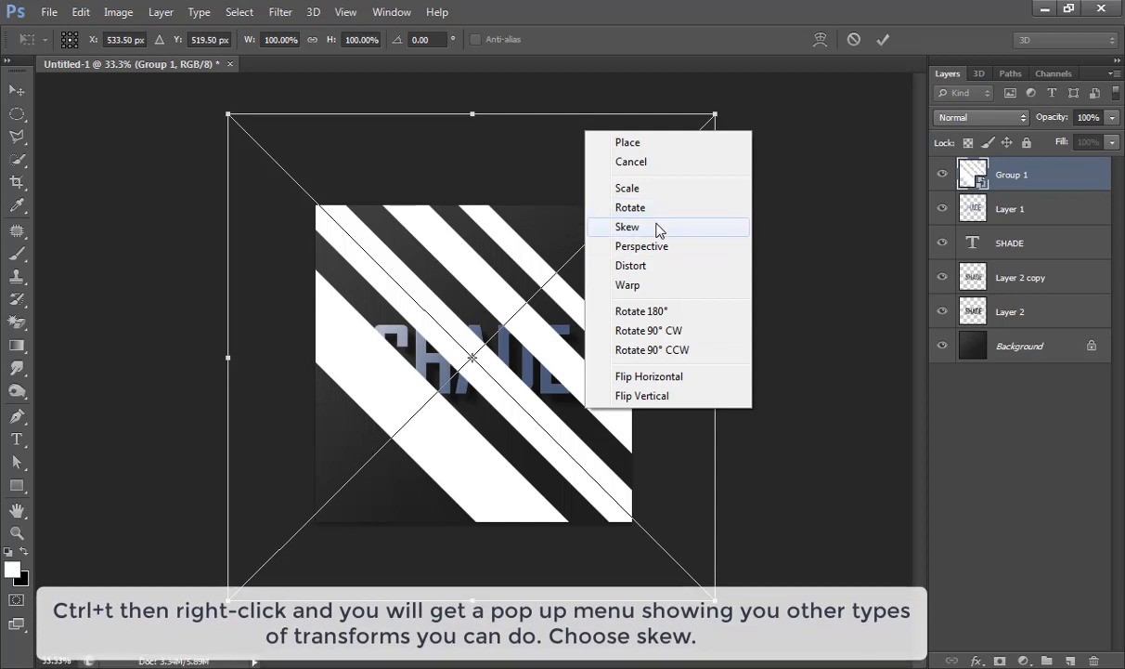
pyautogui.click(658, 227)
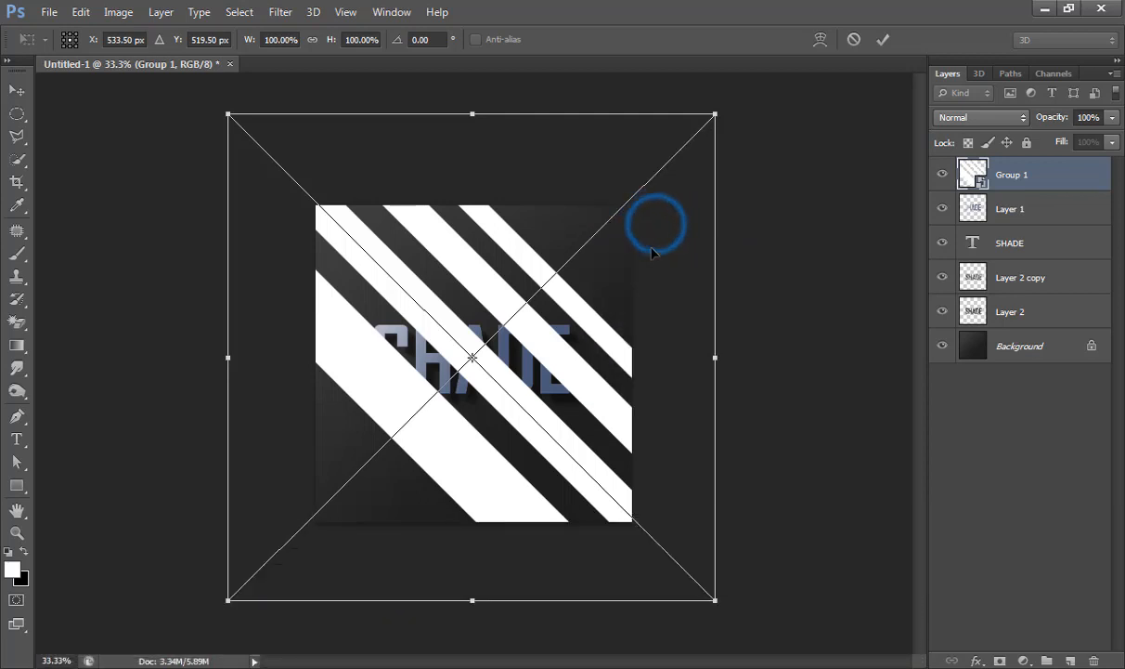
pyautogui.moveTo(716, 119); pyautogui.dragTo(593, 121)
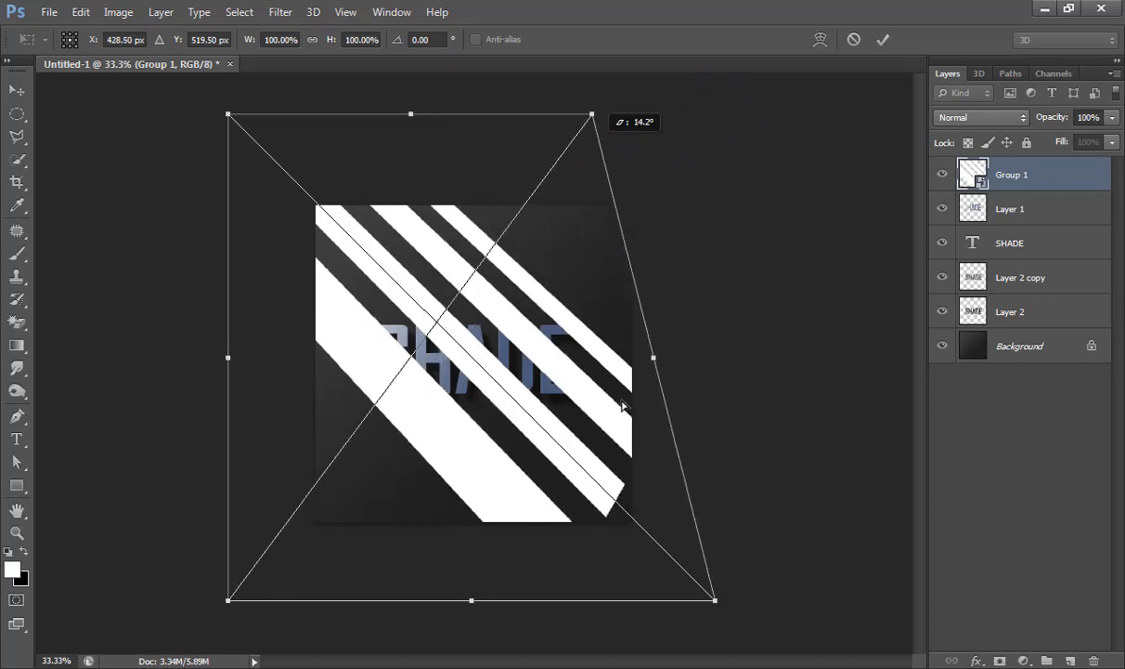
pyautogui.moveTo(717, 599)
pyautogui.mouseDown()
pyautogui.moveTo(767, 586)
pyautogui.moveTo(732, 598)
pyautogui.mouseUp()
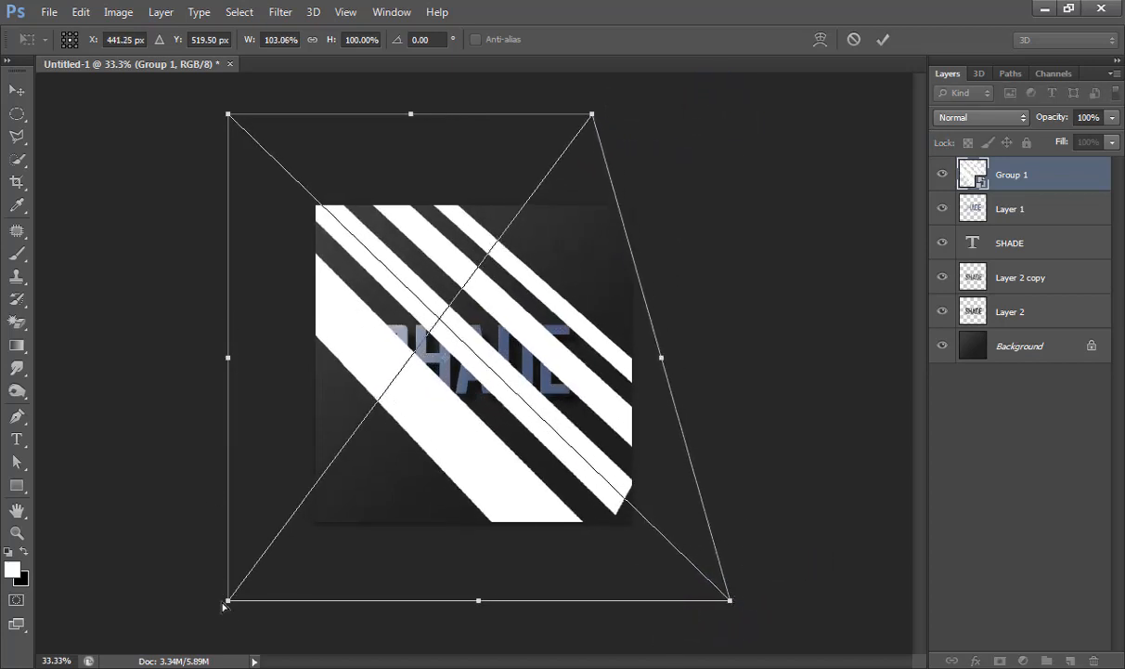
pyautogui.moveTo(229, 600); pyautogui.dragTo(296, 446)
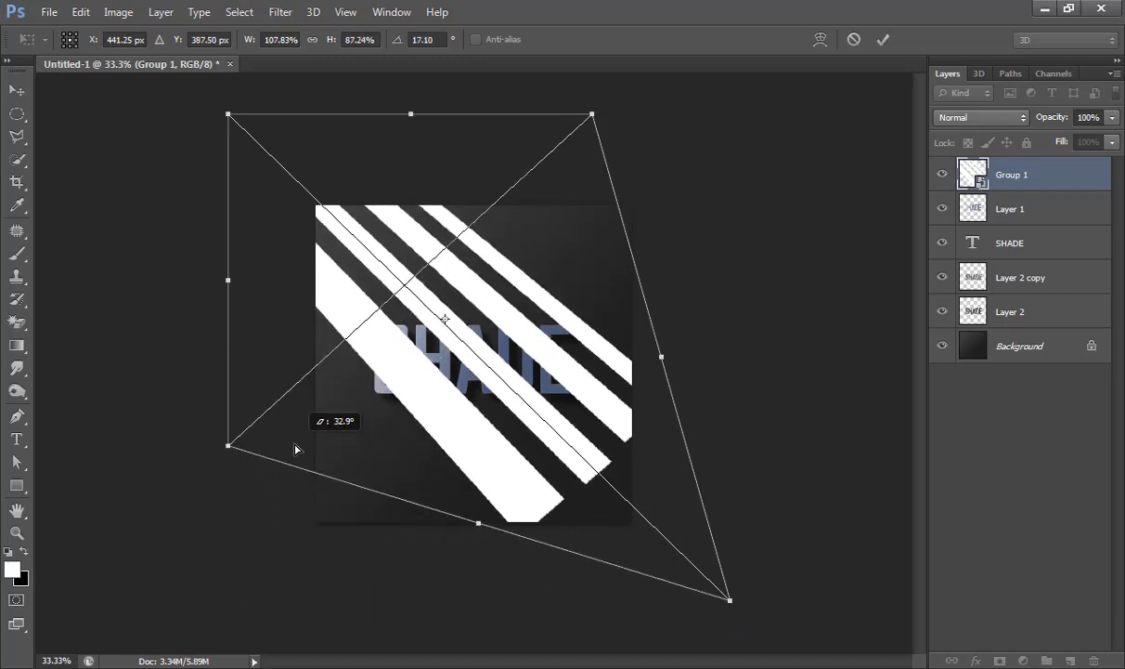
pyautogui.moveTo(477, 527); pyautogui.dragTo(491, 533)
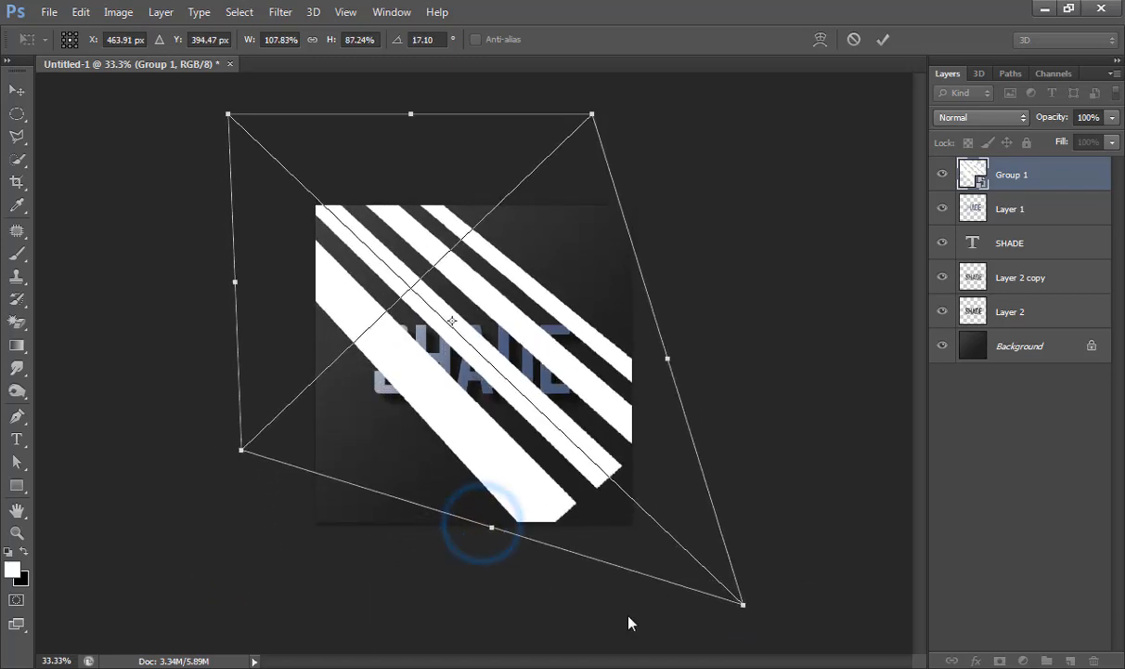
pyautogui.press('Return')
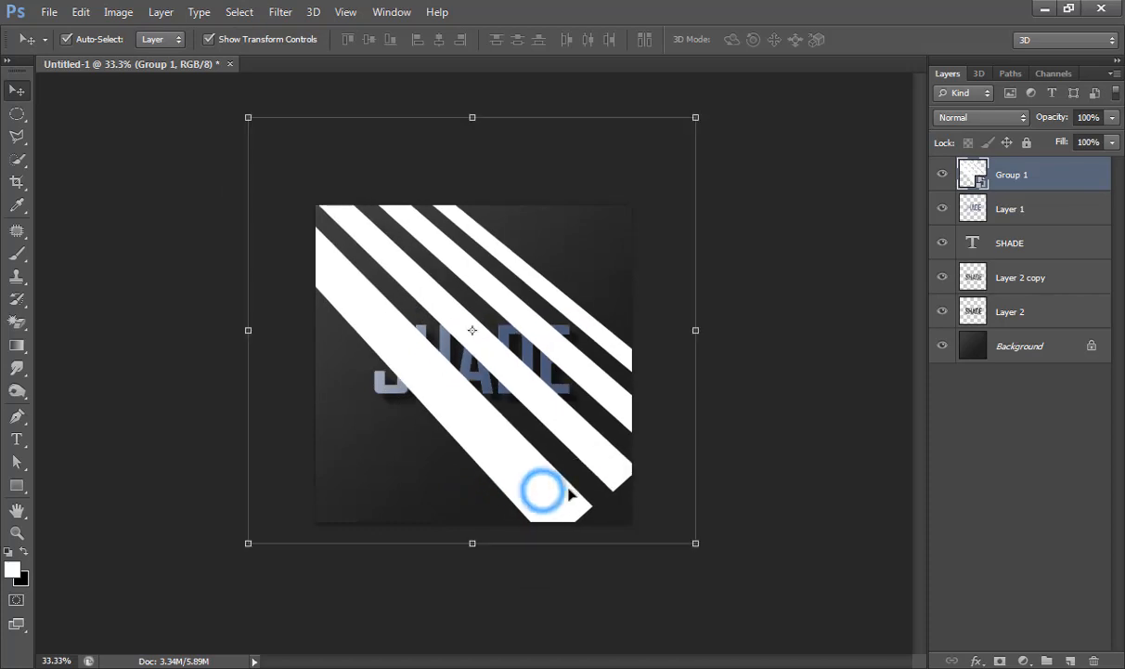
# - Distort the corners of Group 1 further so the white stripes stretch across the canvas to its lower-right corner
pyautogui.hotkey('ctrl', 't')
pyautogui.moveTo(258, 452); pyautogui.dragTo(240, 481)
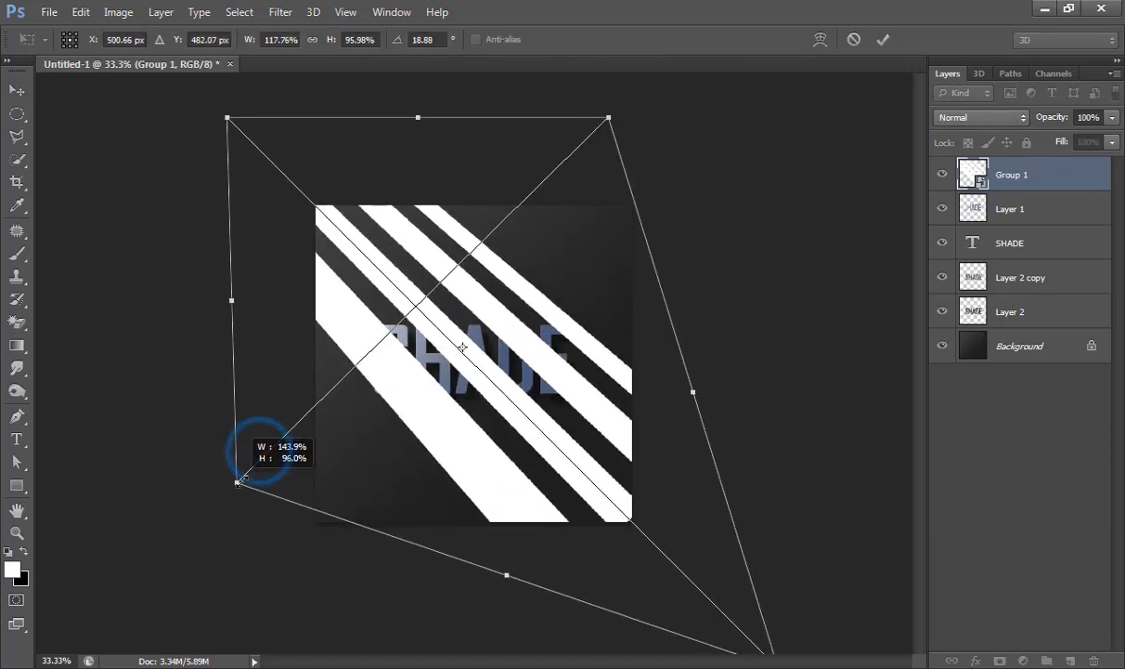
pyautogui.moveTo(612, 119); pyautogui.dragTo(623, 115)
pyautogui.click(623, 495)
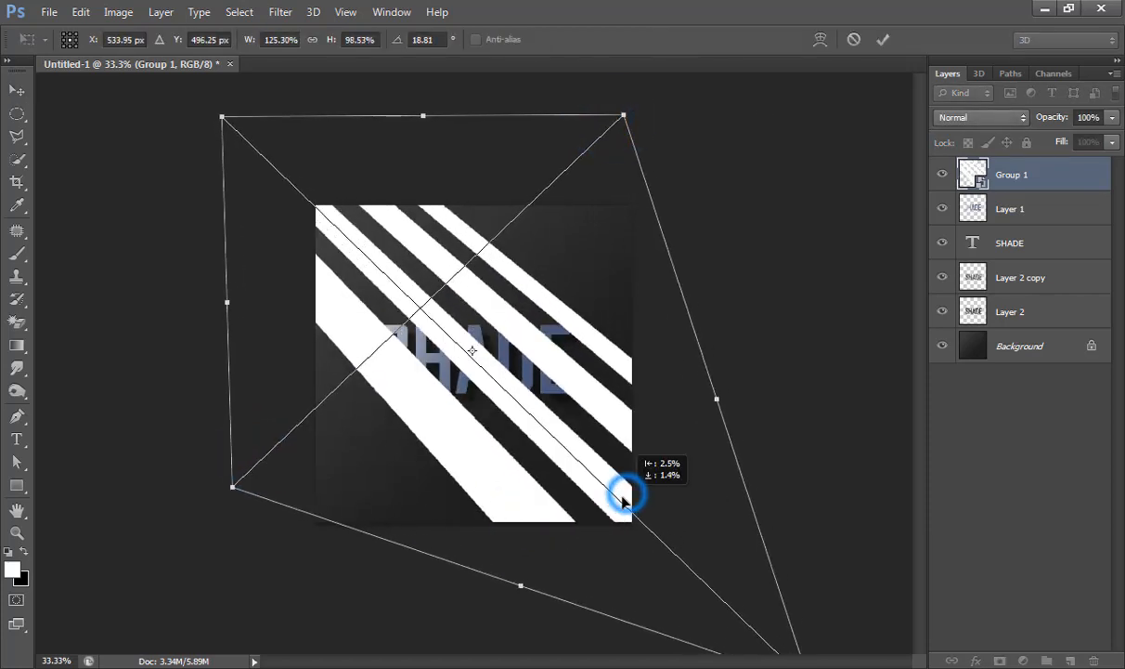
pyautogui.press('Escape')
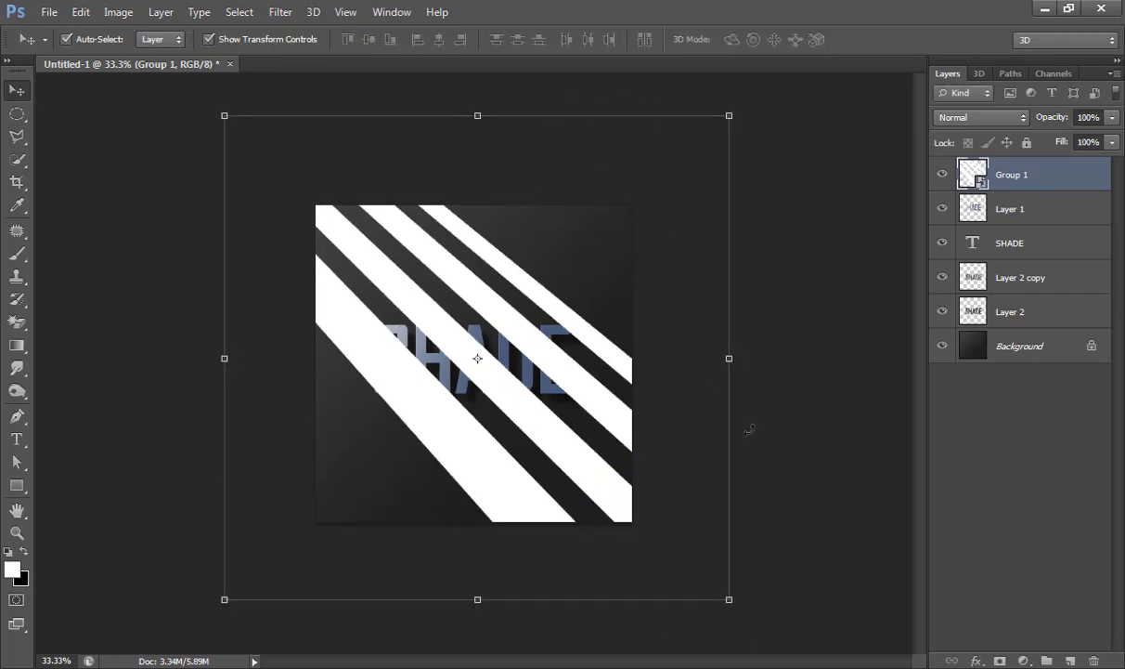
pyautogui.click(827, 446)
pyautogui.hotkey('ctrl', '0')
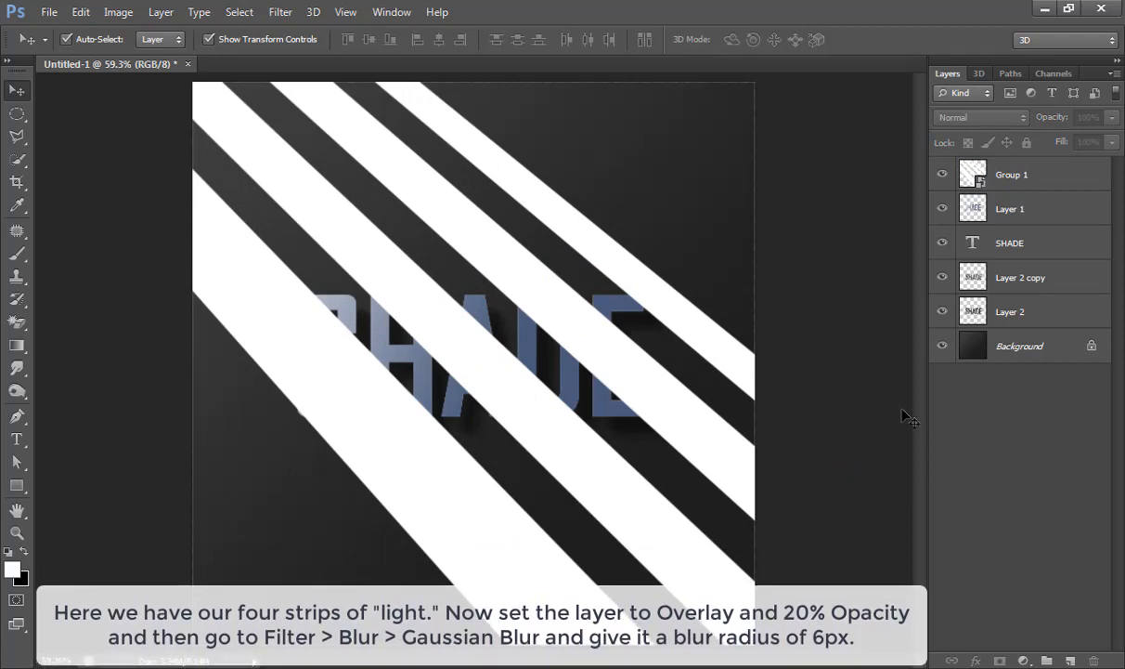
# - Set Group 1 to the Overlay blend mode with 20% opacity
pyautogui.click(1061, 173)
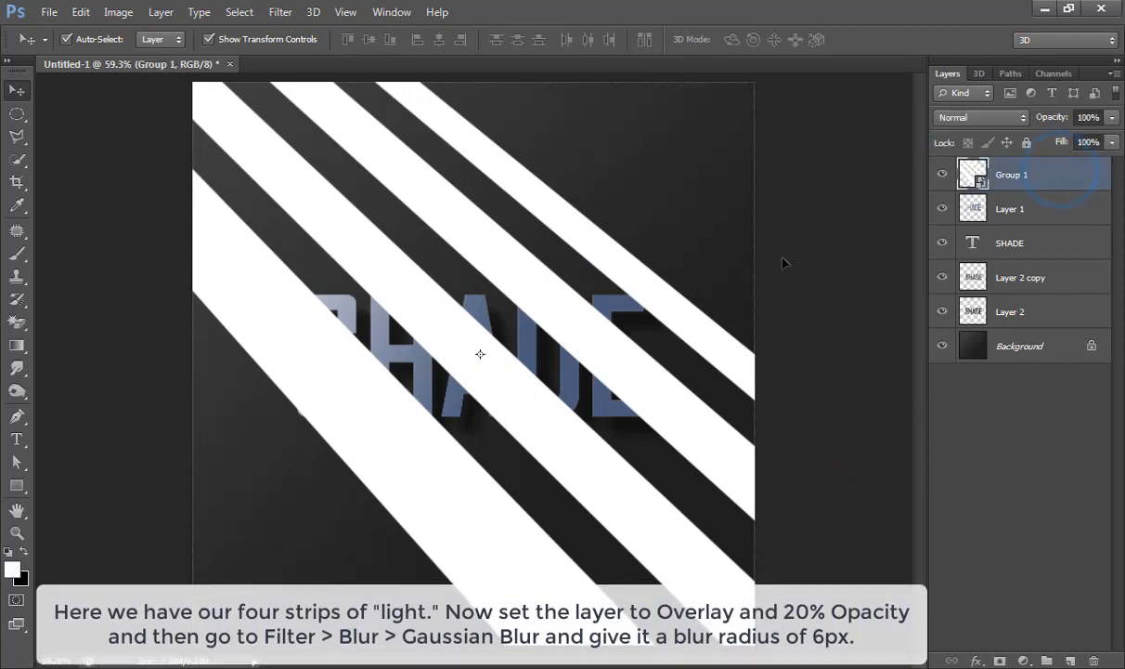
pyautogui.click(966, 117)
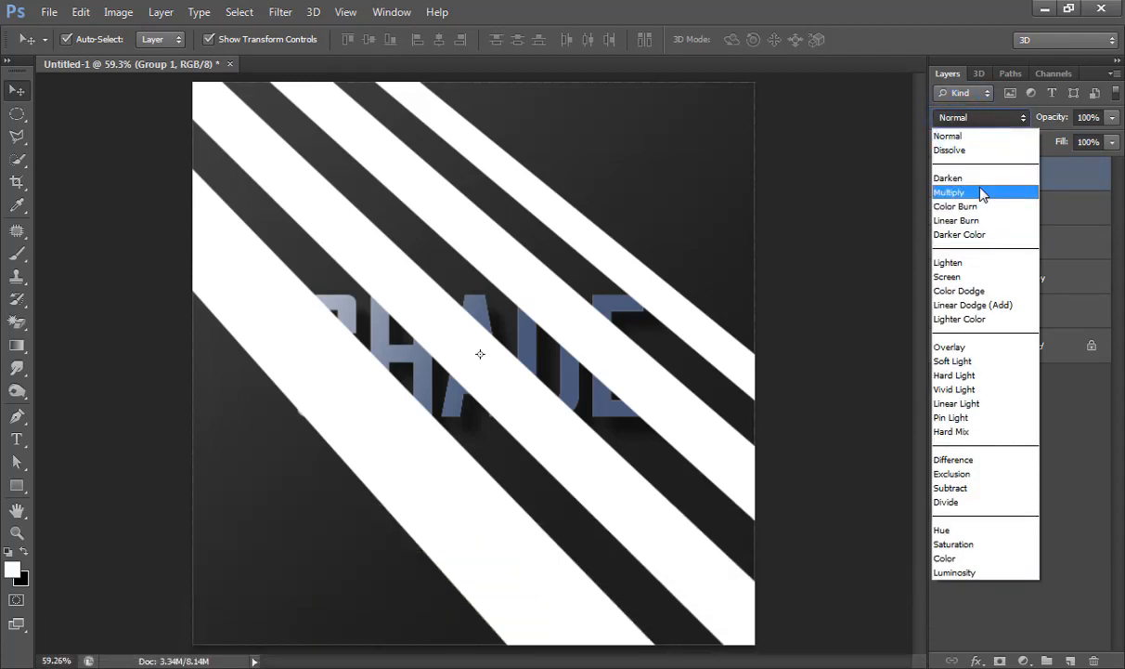
pyautogui.click(986, 348)
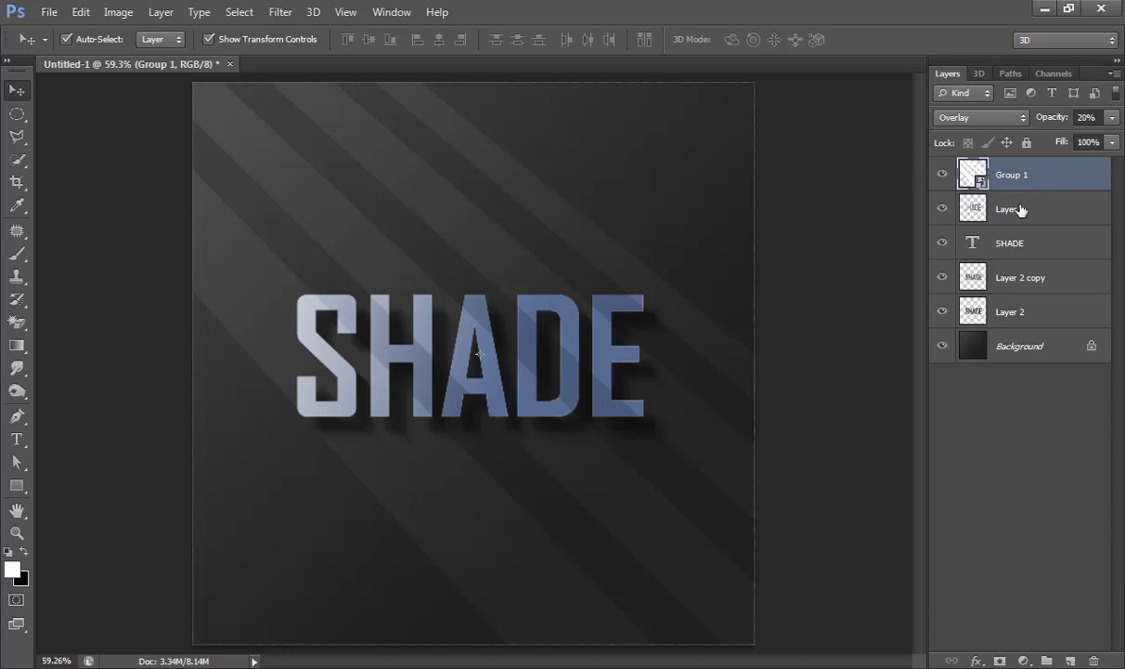
# - Apply a Gaussian Blur with a 6 px radius to Group 1
pyautogui.click(239, 11)
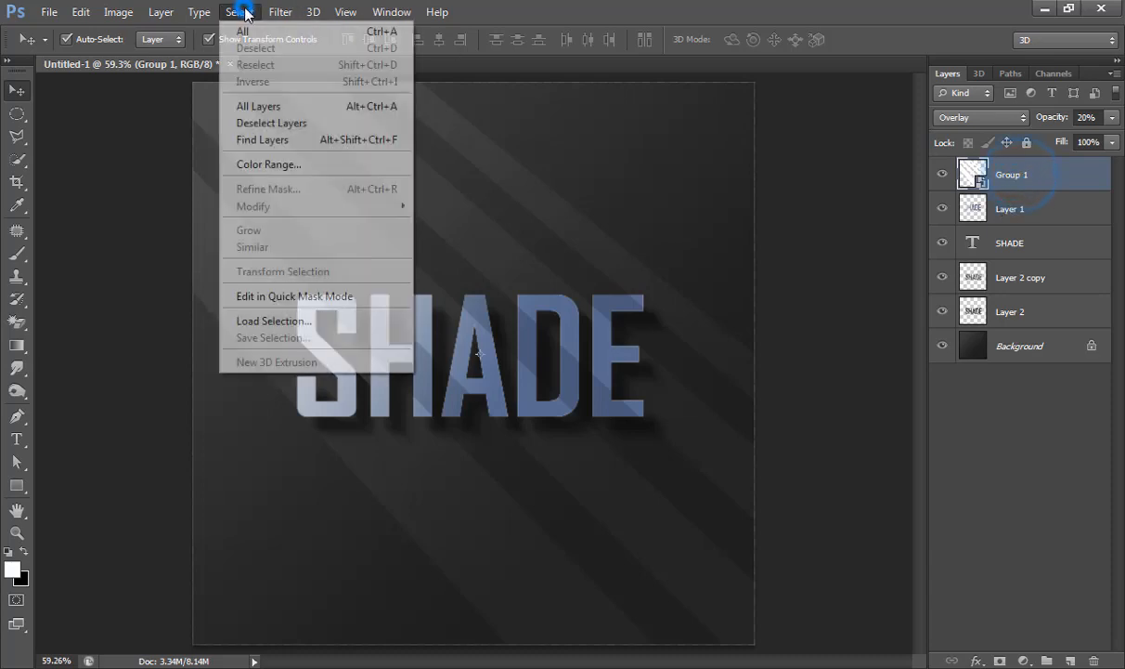
pyautogui.moveTo(280, 11)
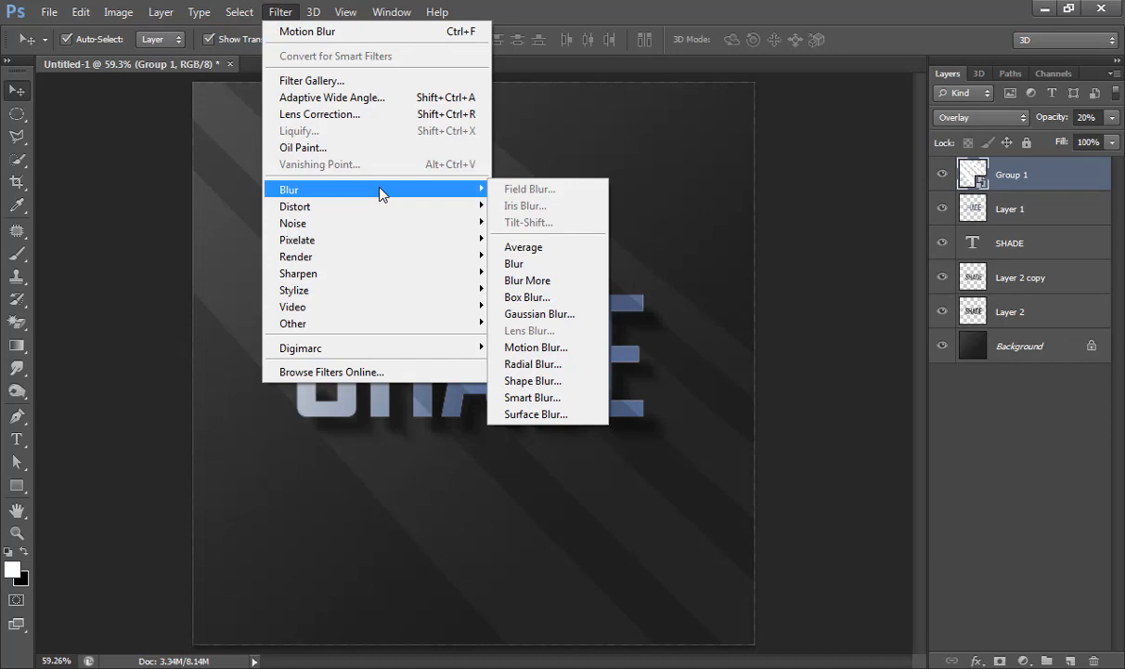
pyautogui.click(525, 316)
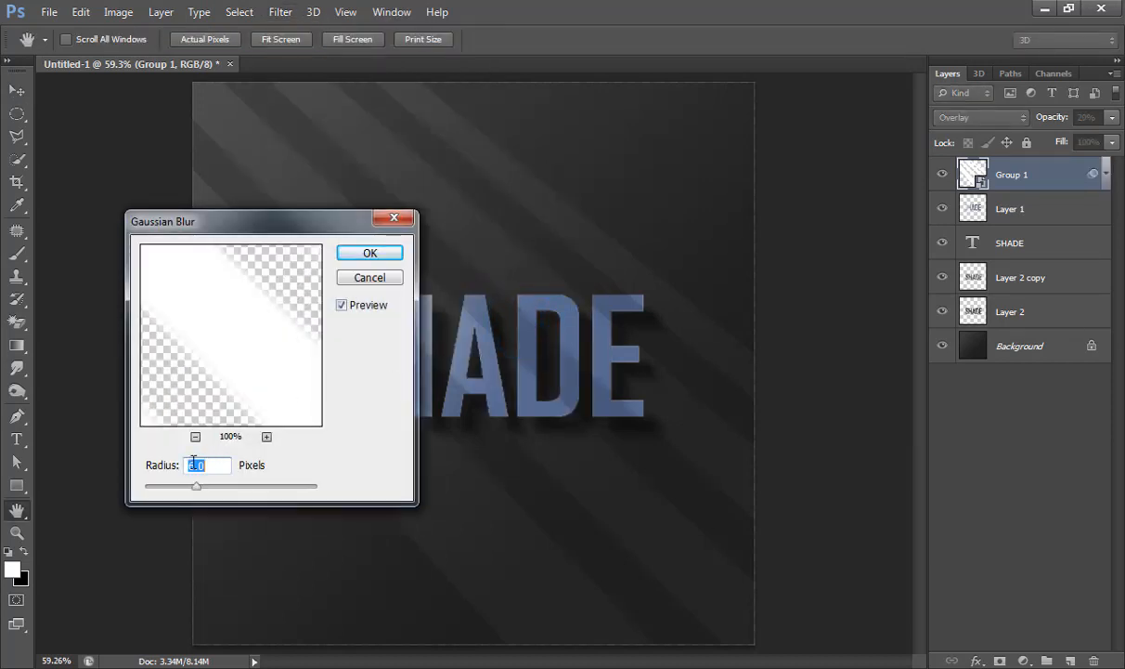
pyautogui.click(370, 256)
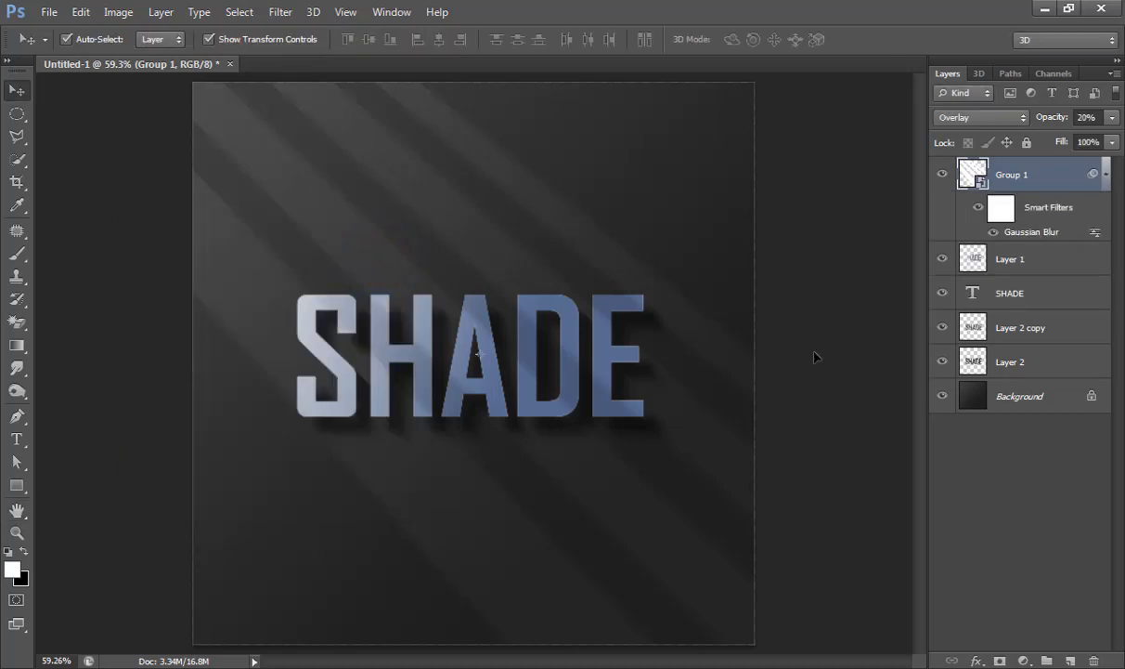
pyautogui.click(808, 357)
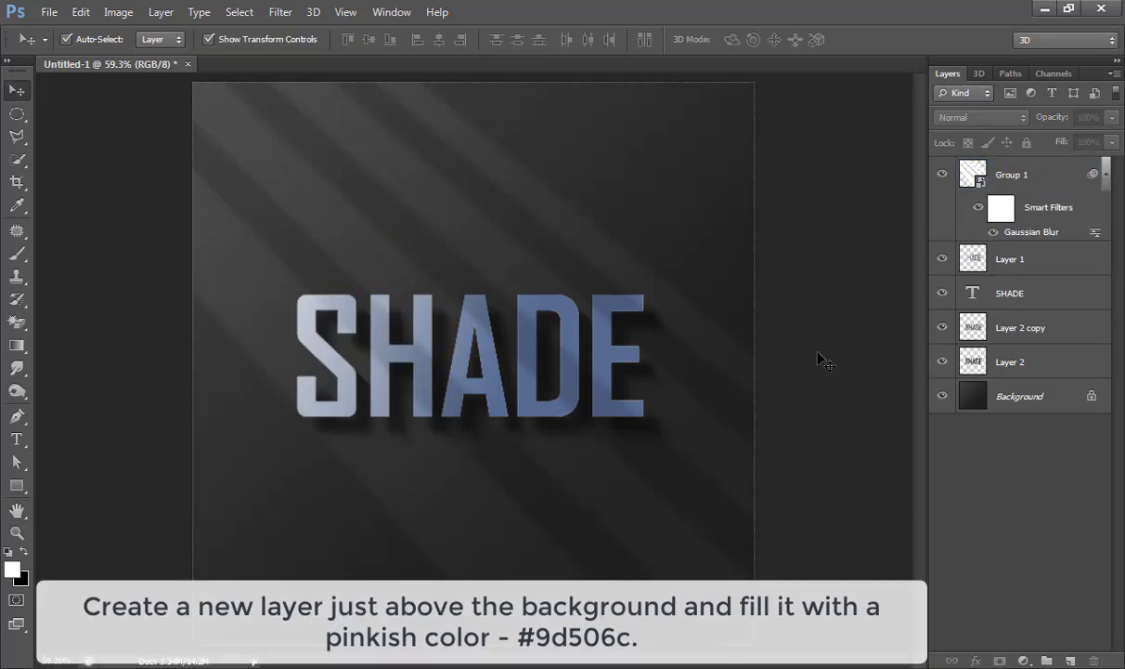
# - Add a new layer directly above the Background and fill it with pink #9d506c
pyautogui.click(1030, 396)
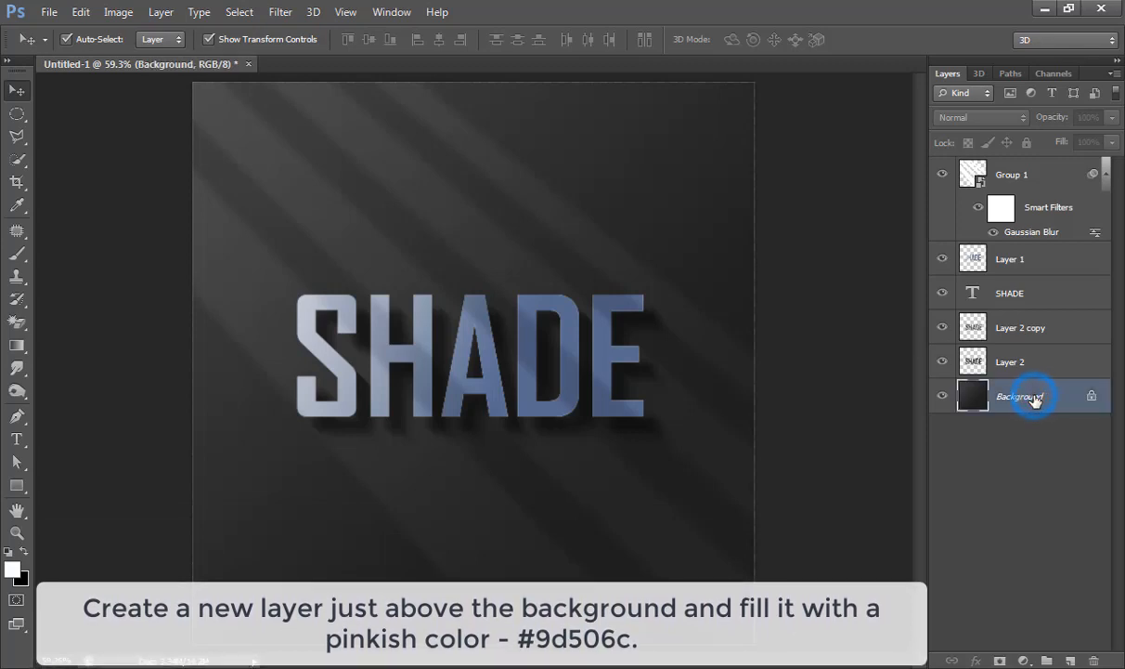
pyautogui.click(1068, 660)
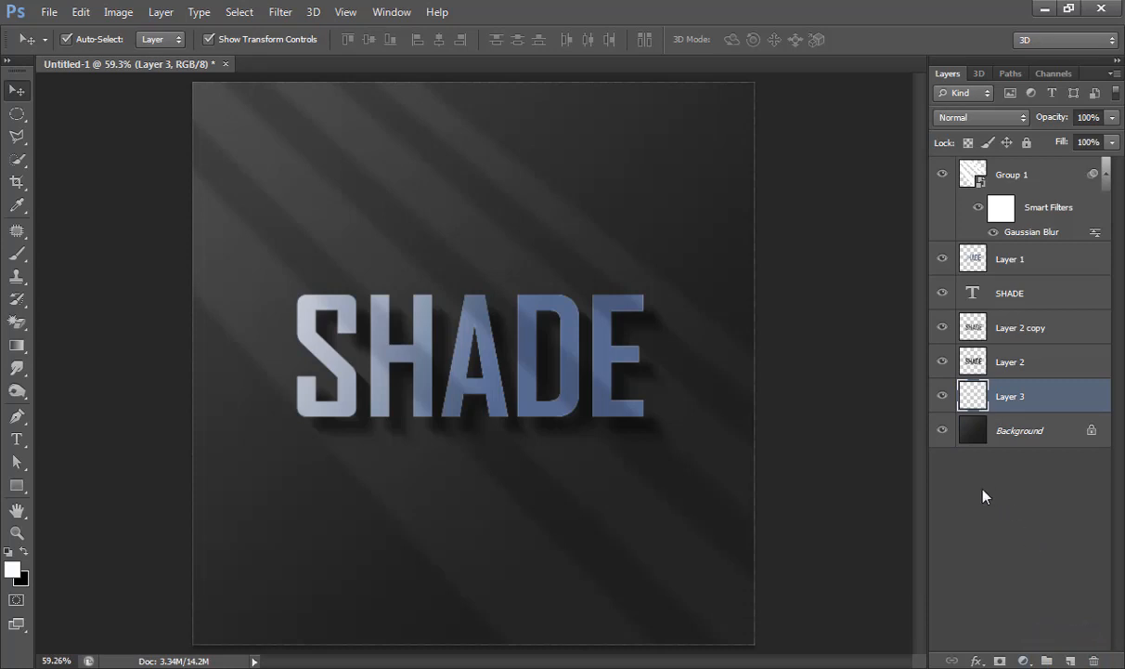
pyautogui.click(12, 570)
pyautogui.doubleClick(1018, 365)
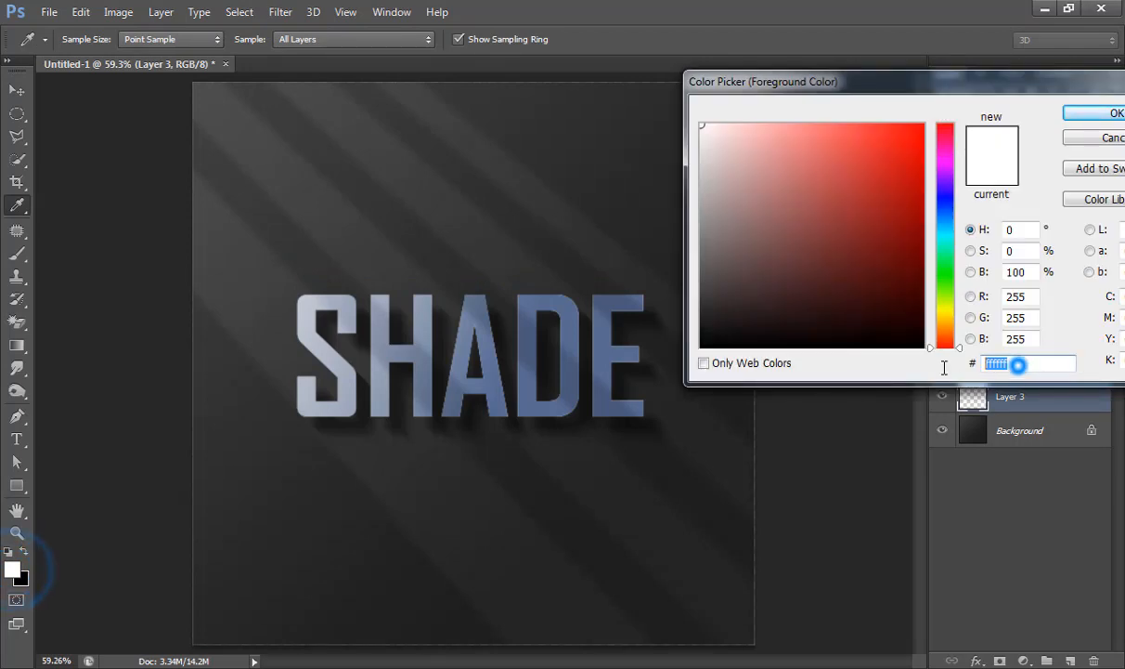
pyautogui.write('9D')
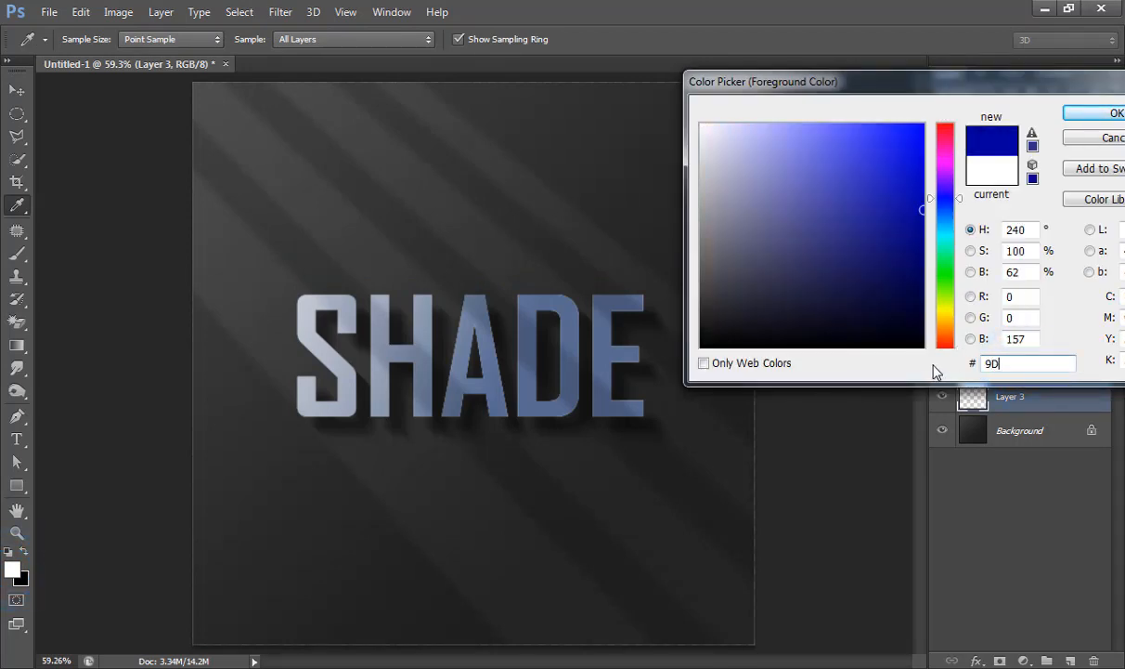
pyautogui.write('5060')
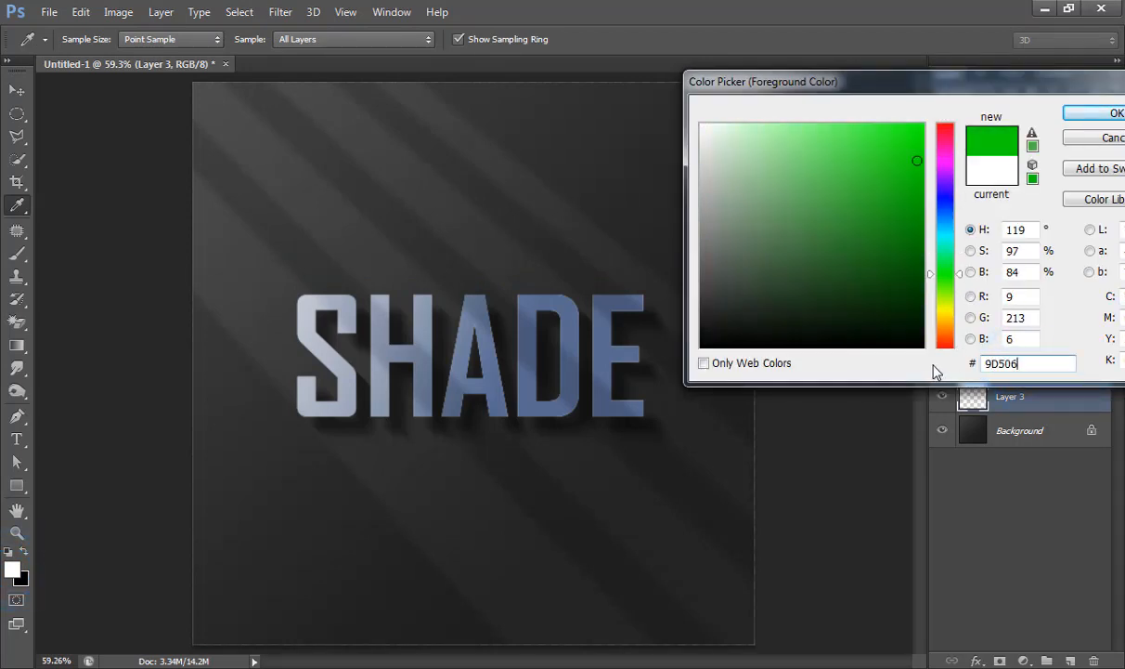
pyautogui.press('Return')
pyautogui.press('v')
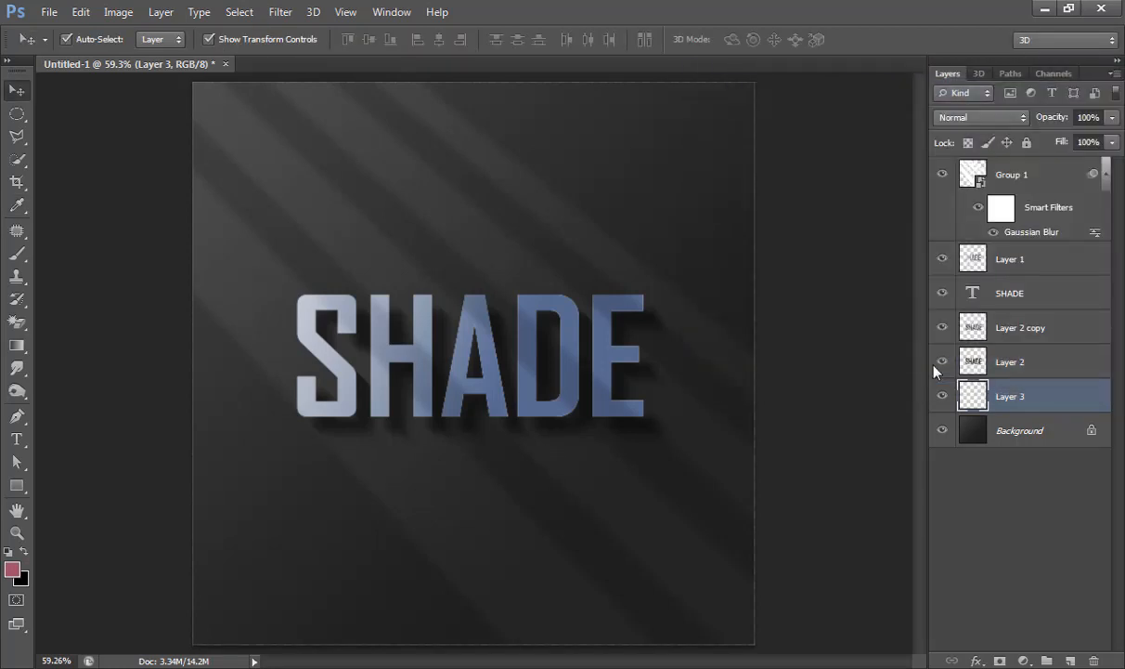
pyautogui.hotkey('alt', 'Delete')
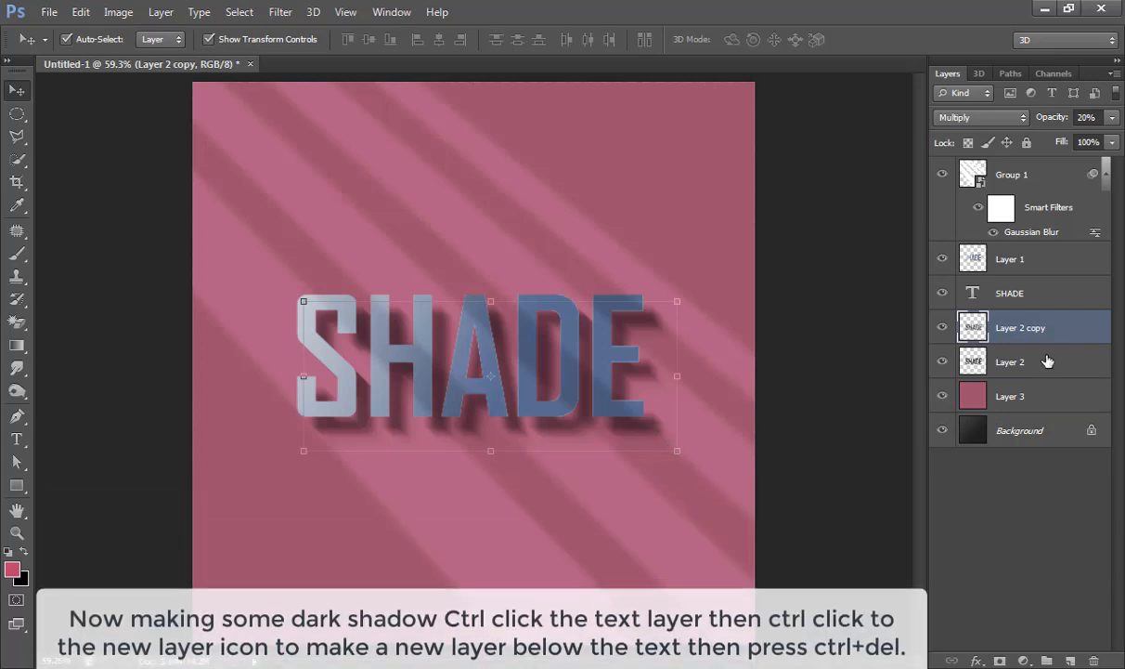
# - Fill the SHADE text's outline with black on a new layer directly below the text layer, and duplicate that black layer
pyautogui.click(1012, 295)
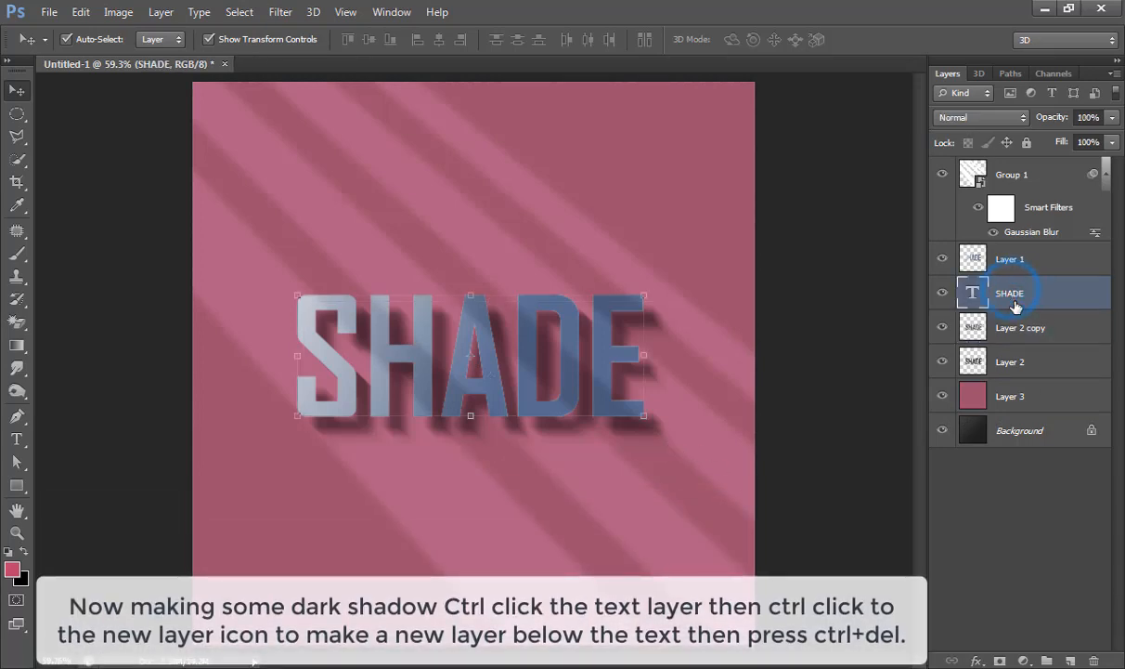
pyautogui.keyDown('ctrl'); pyautogui.click(965, 293); pyautogui.keyUp('ctrl')
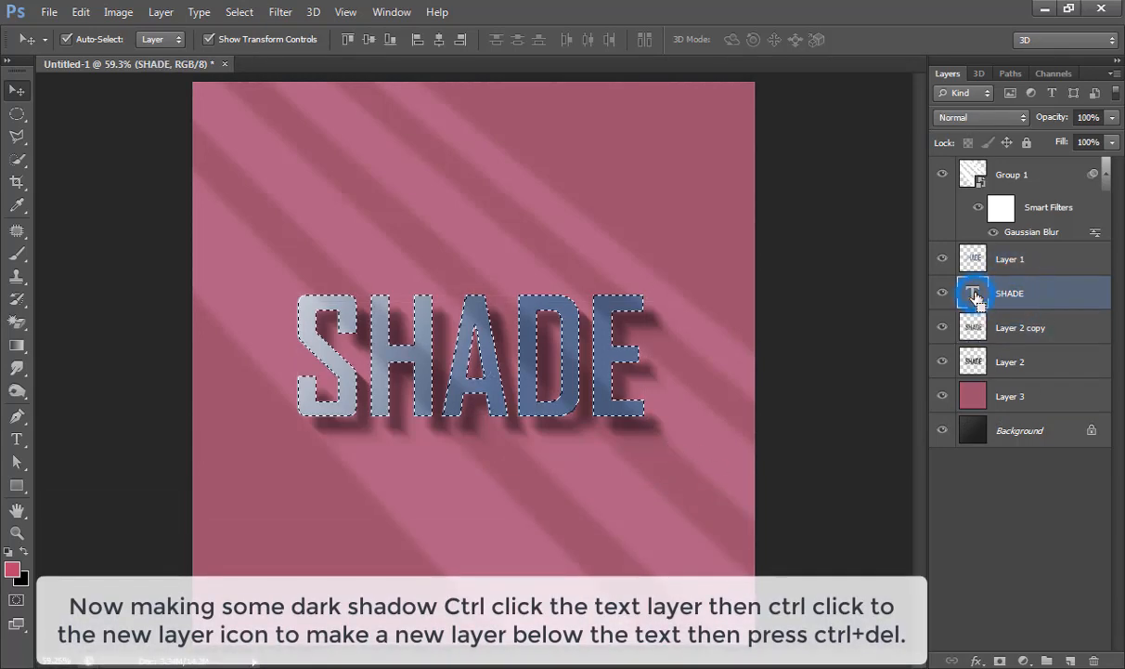
pyautogui.keyDown('ctrl'); pyautogui.click(1070, 660); pyautogui.keyUp('ctrl')
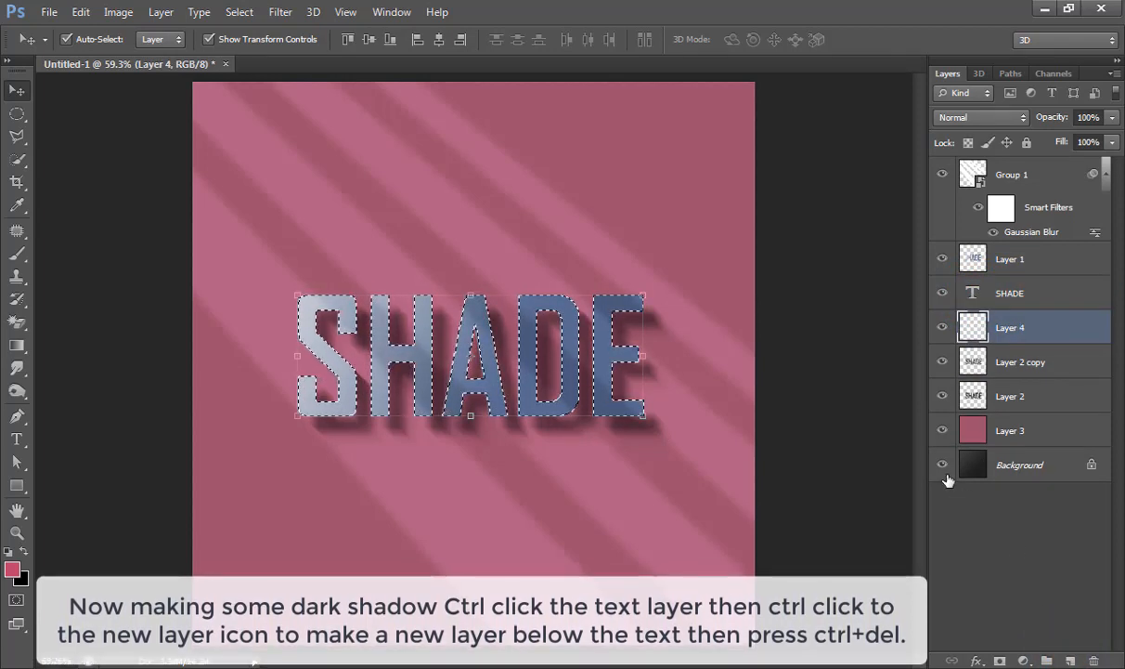
pyautogui.hotkey('ctrl', 'Delete')
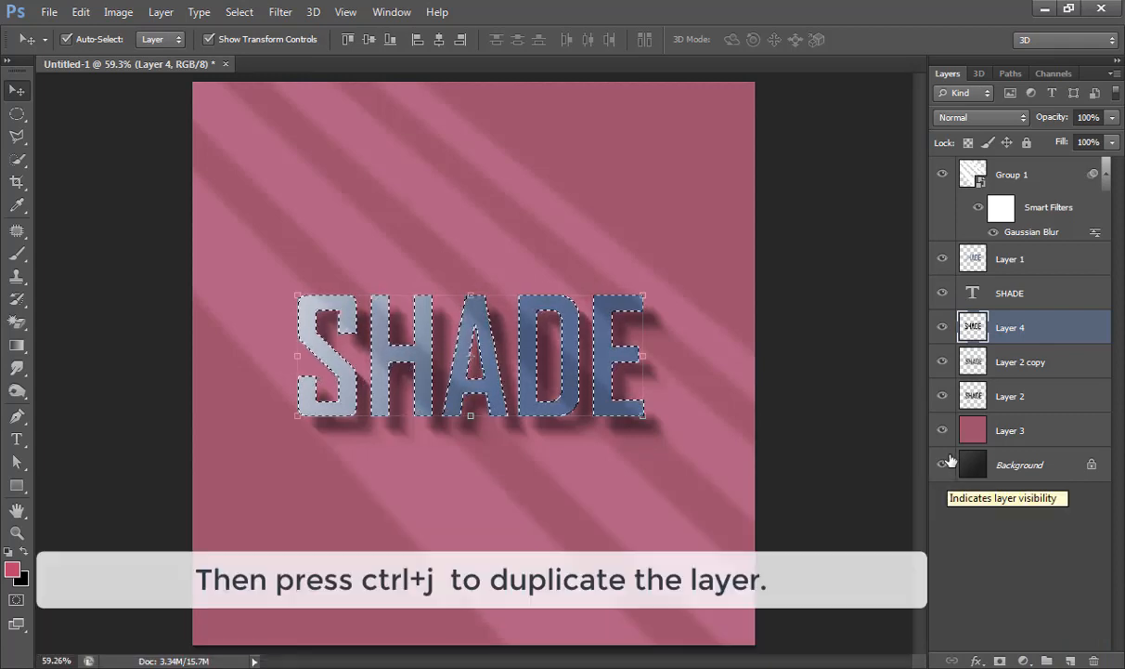
pyautogui.hotkey('ctrl', 'd')
pyautogui.hotkey('ctrl', 'j')
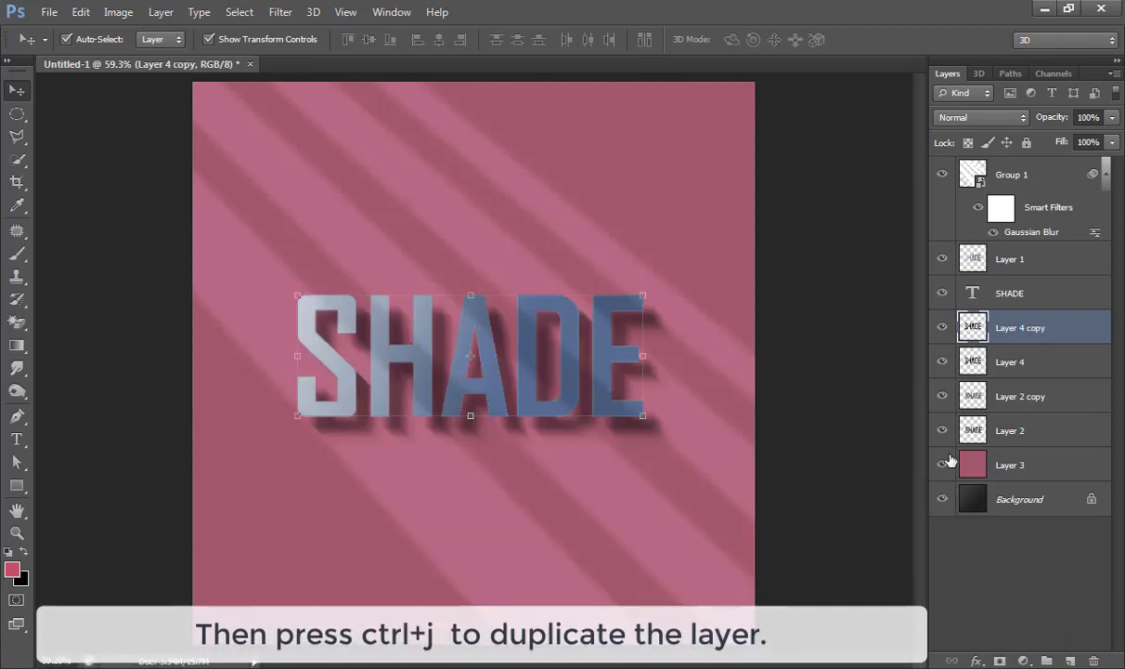
# - Hide Layer 2 and Layer 2 copy, and nudge Layer 4 about 20 px right and 3 px down behind the text
pyautogui.click(1009, 365)
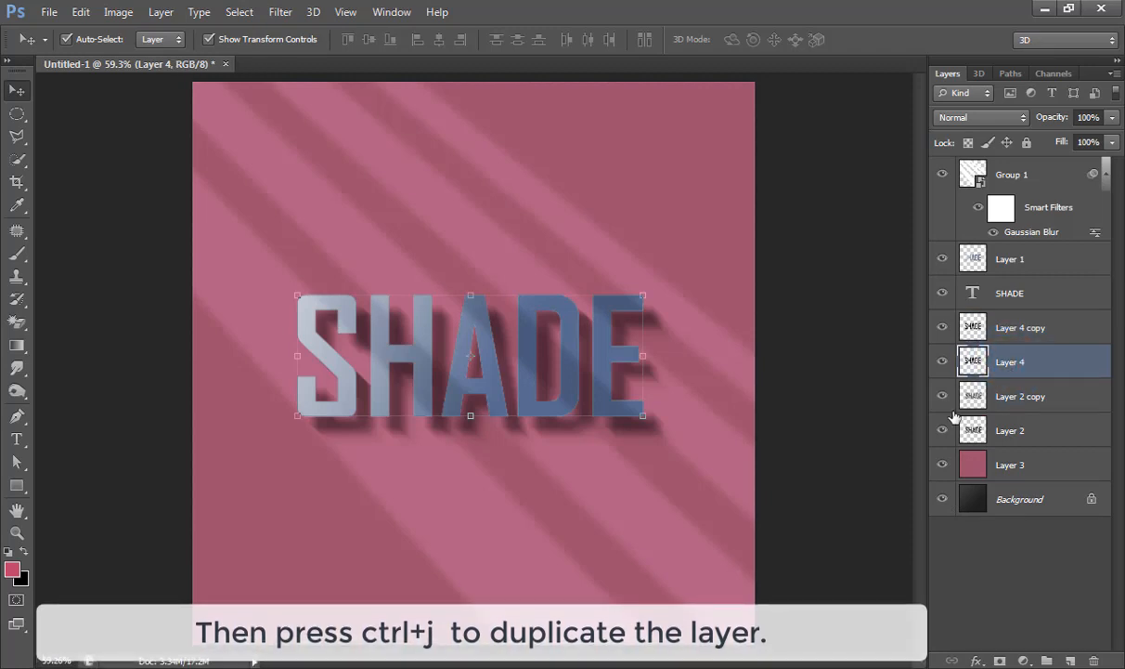
pyautogui.moveTo(942, 406); pyautogui.dragTo(941, 436)
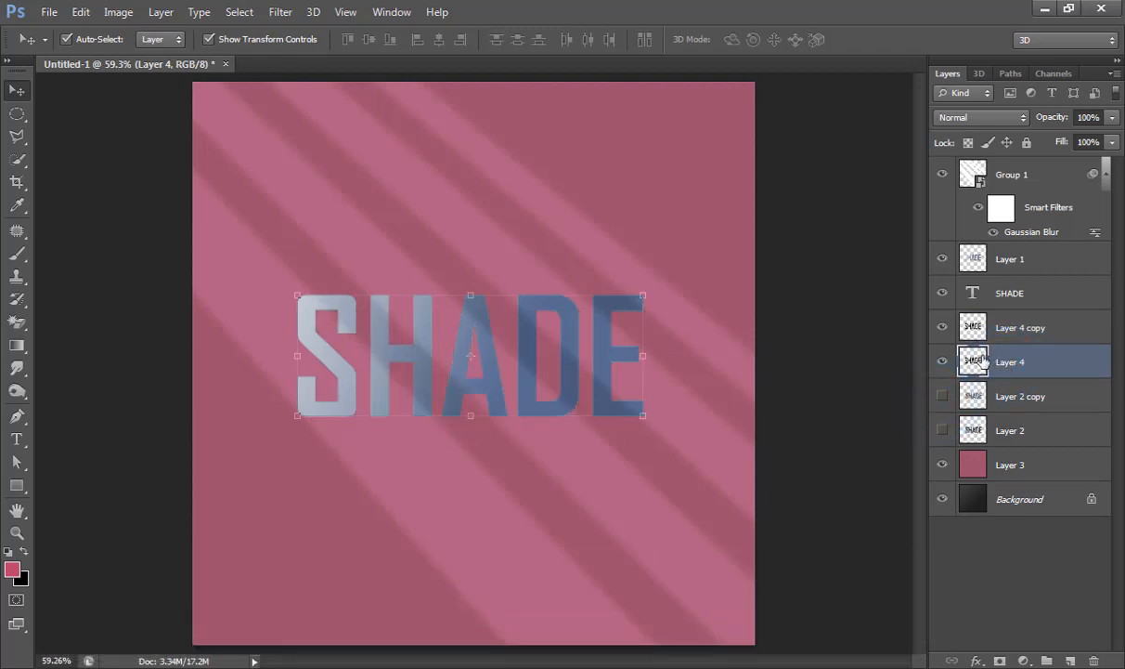
pyautogui.press('Right')
pyautogui.press('Right')
pyautogui.press('Right')
pyautogui.press('Right')
pyautogui.press('Right')
pyautogui.press('Right')
pyautogui.press('Right')
pyautogui.press('Right')
pyautogui.press('Right')
pyautogui.press('Right')
pyautogui.press('Right')
pyautogui.press('Right')
pyautogui.press('Right')
pyautogui.press('Right')
pyautogui.press('Right')
pyautogui.press('Right')
pyautogui.press('Right')
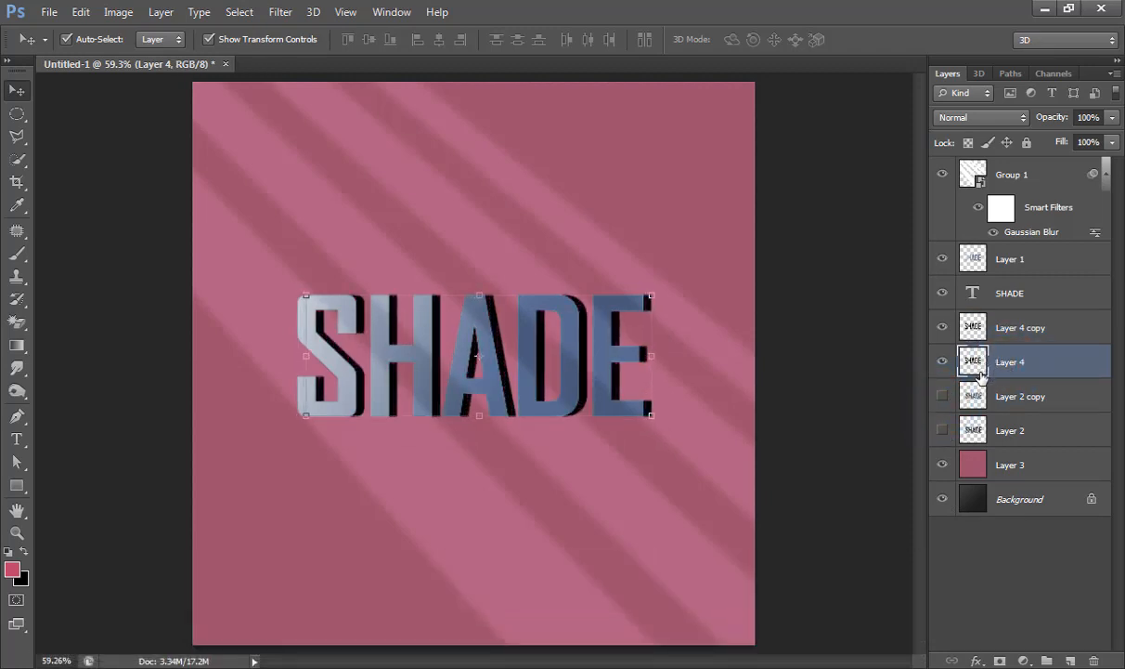
pyautogui.press('Right')
pyautogui.press('Right')
pyautogui.press('Right')
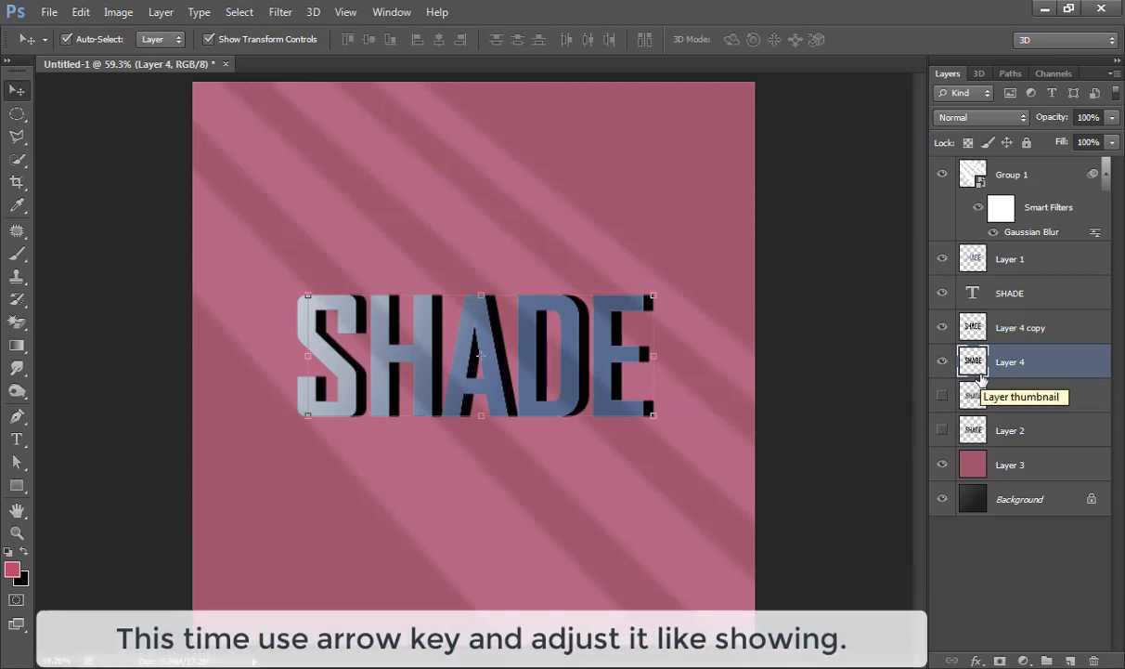
pyautogui.press('Down')
pyautogui.press('Down')
pyautogui.press('Down')
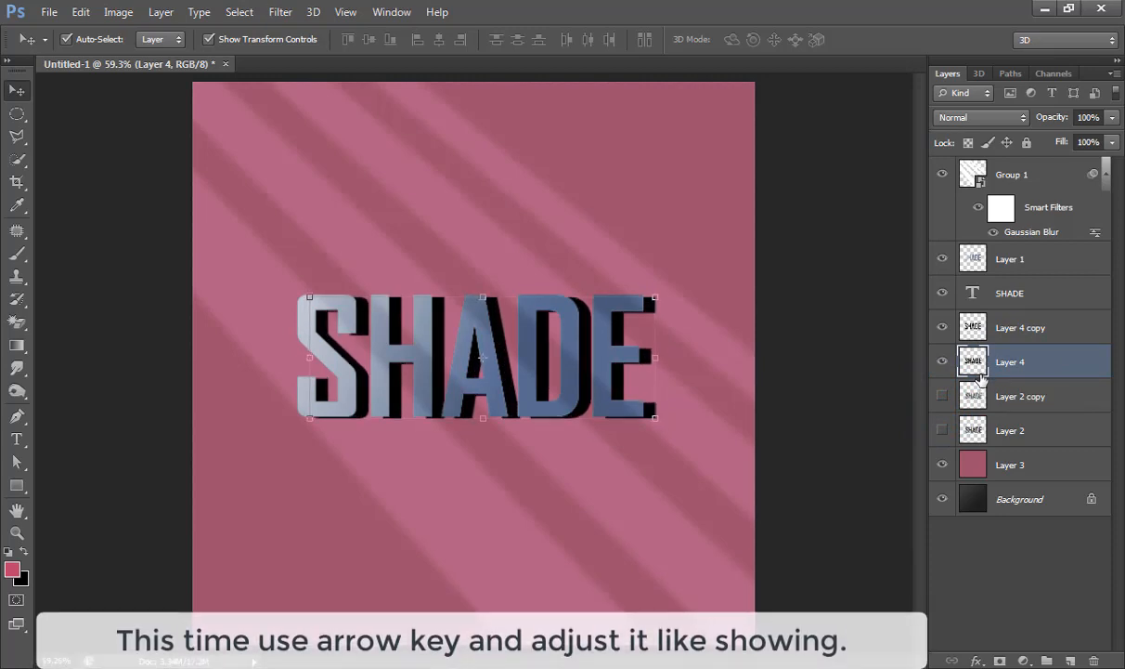
# - Nudge Layer 4 copy about 10 px right and 18 px down to form a black edge beneath the letters
pyautogui.click(976, 329)
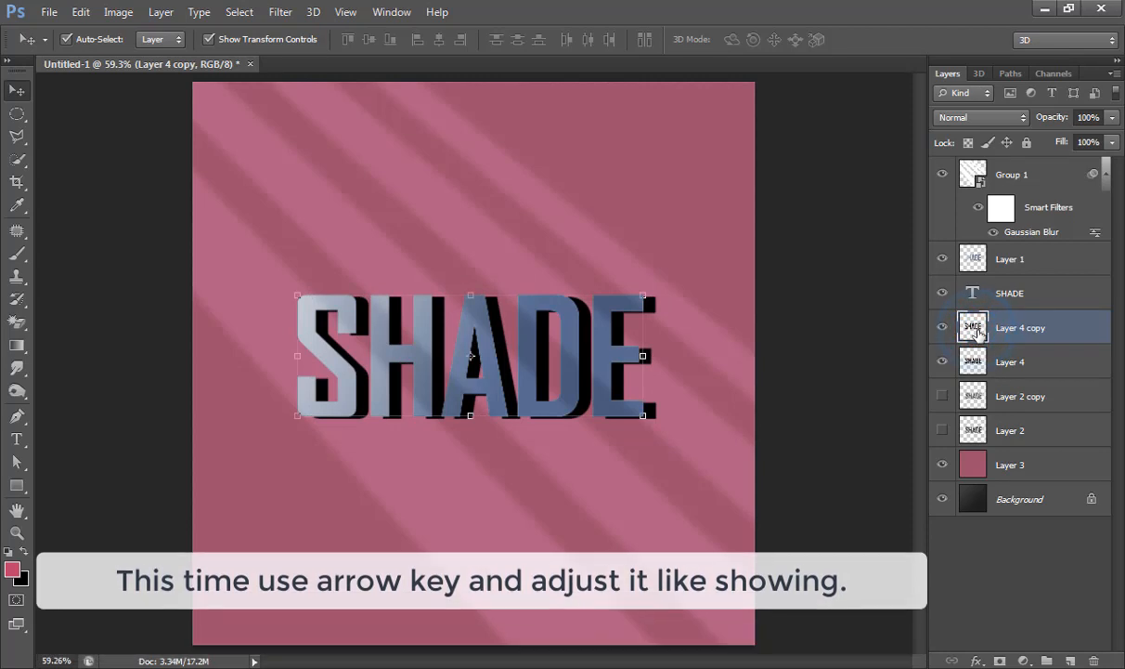
pyautogui.press('Right')
pyautogui.press('Right')
pyautogui.press('Right')
pyautogui.press('Right')
pyautogui.press('Down')
pyautogui.press('Down')
pyautogui.press('Down')
pyautogui.press('Down')
pyautogui.press('Down')
pyautogui.press('Down')
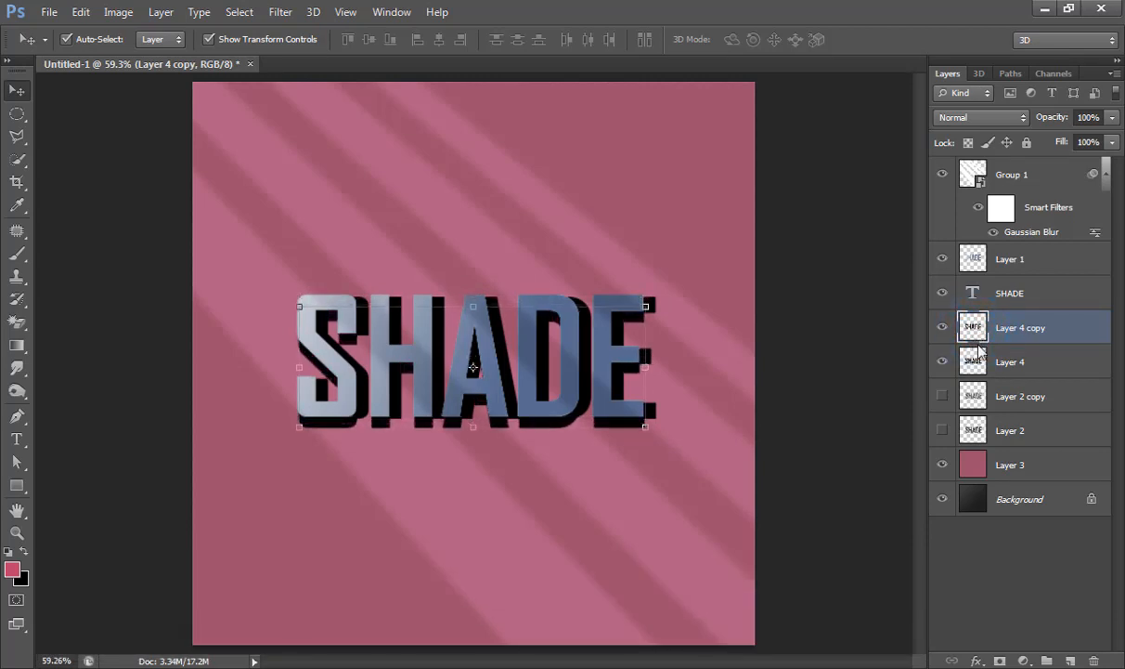
pyautogui.press('Right')
pyautogui.press('Down')
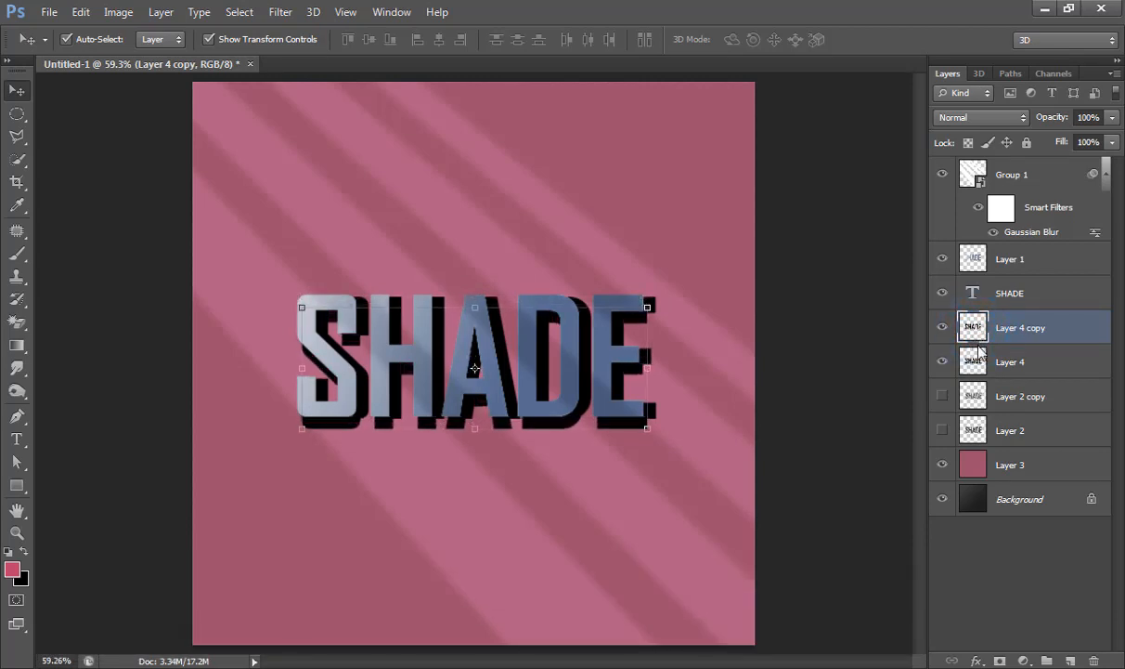
pyautogui.press('Right')
pyautogui.press('Right')
pyautogui.press('Right')
pyautogui.press('Right')
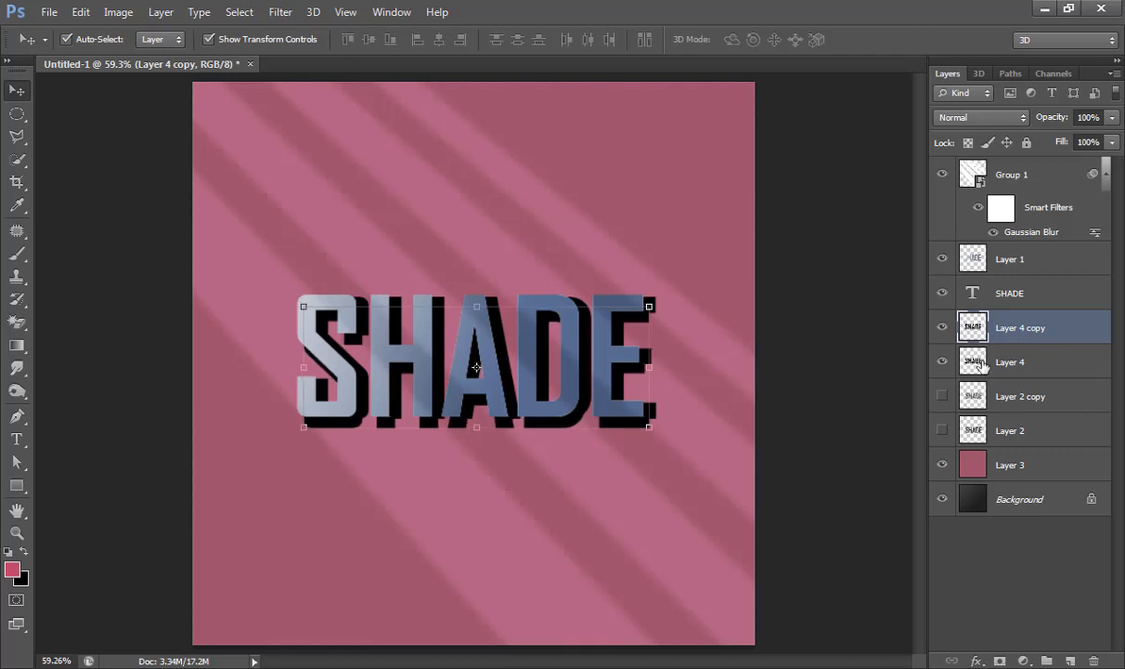
pyautogui.press('Up')
pyautogui.press('Up')
pyautogui.press('Right')
# - Set Layer 4's blend mode to Multiply and its opacity to 40%
pyautogui.click(1015, 369)
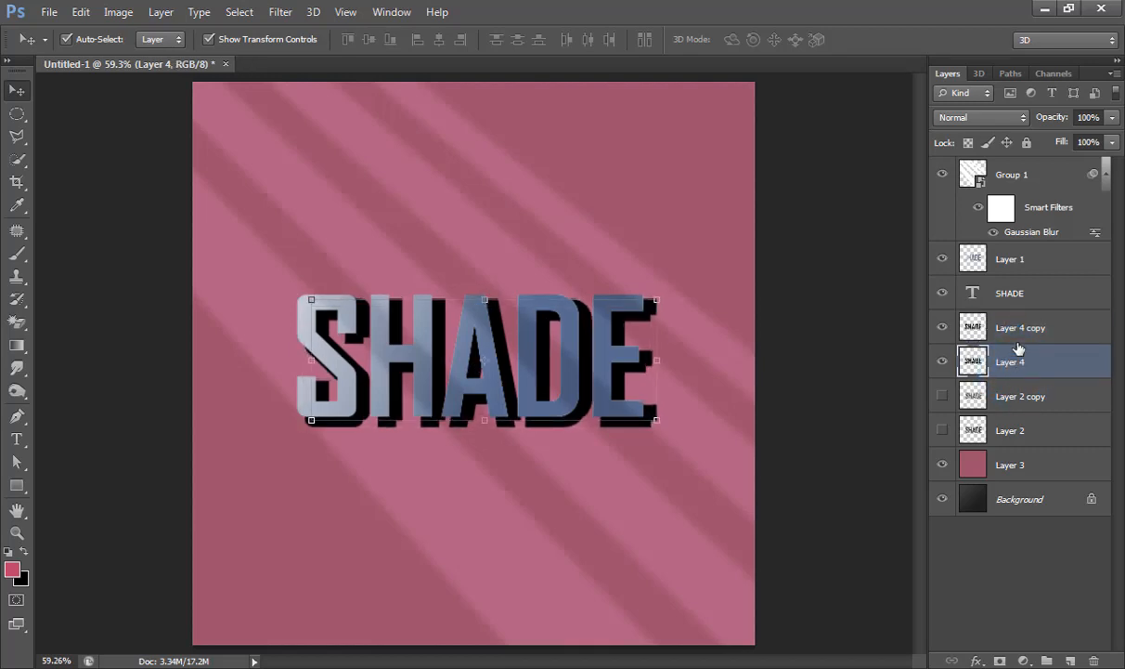
pyautogui.click(985, 119)
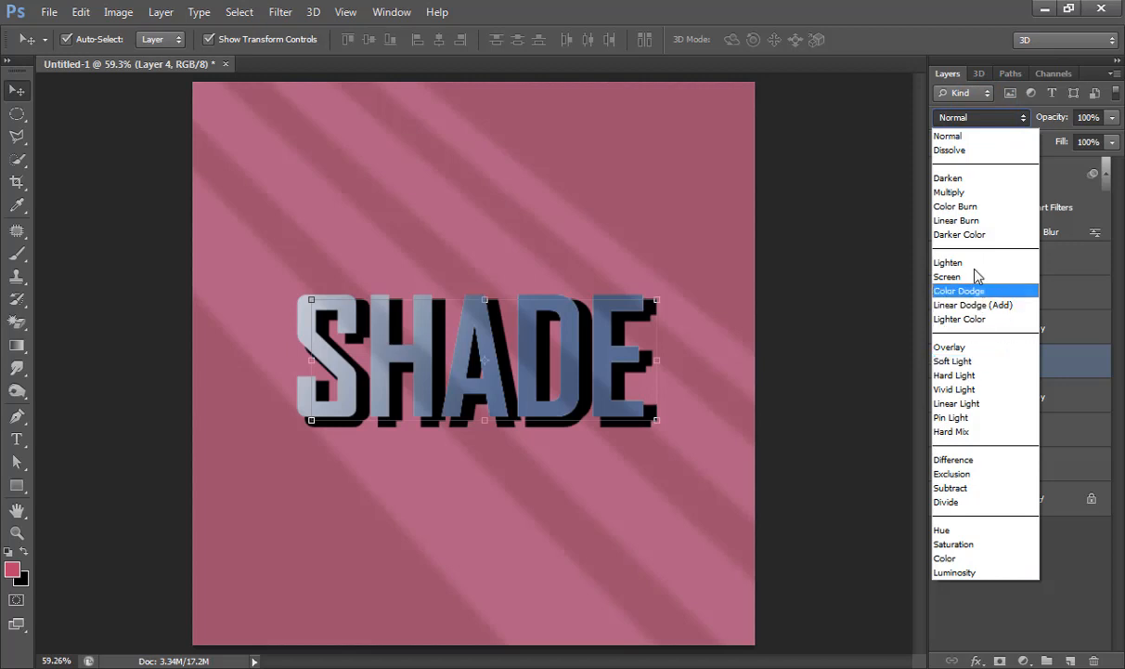
pyautogui.click(973, 192)
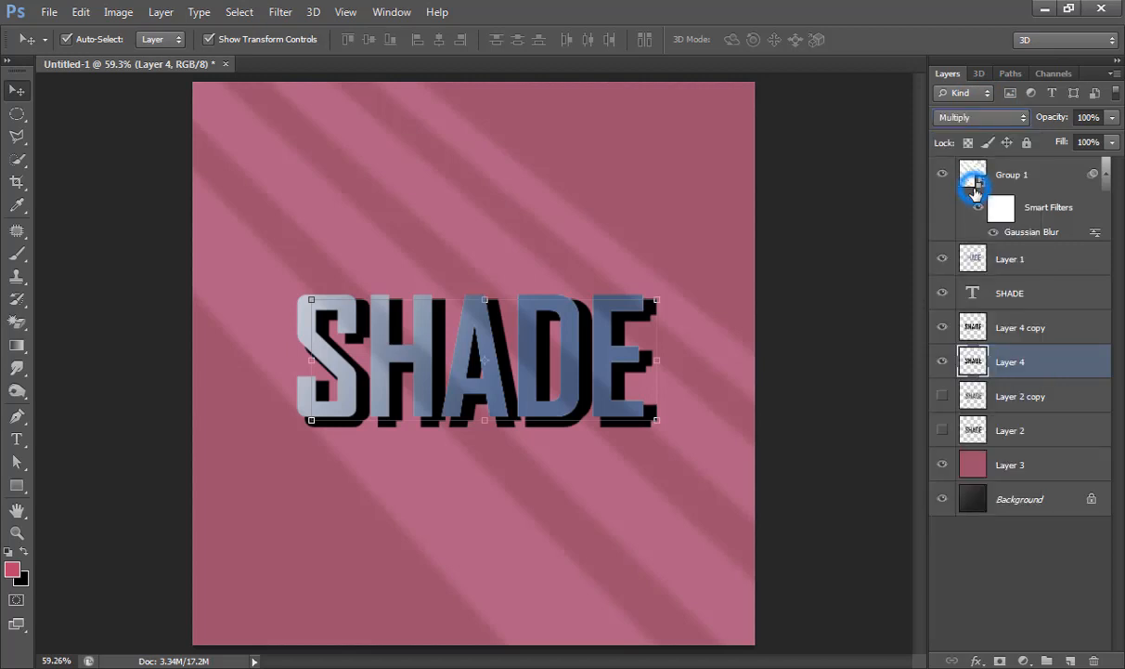
pyautogui.click(1089, 118)
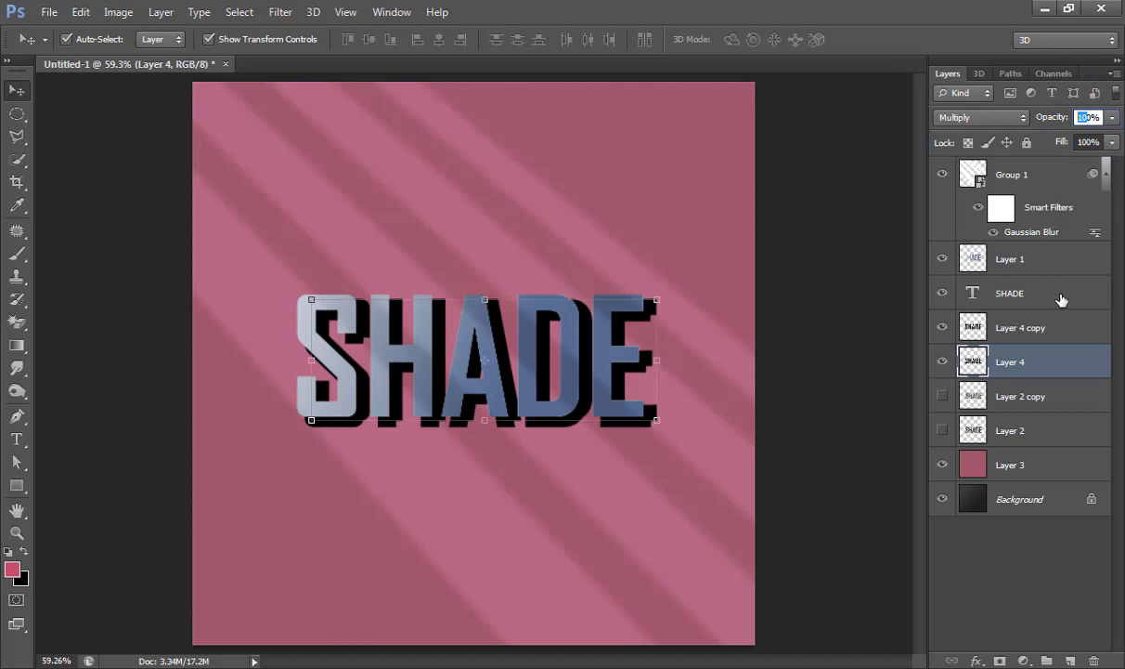
pyautogui.write('40')
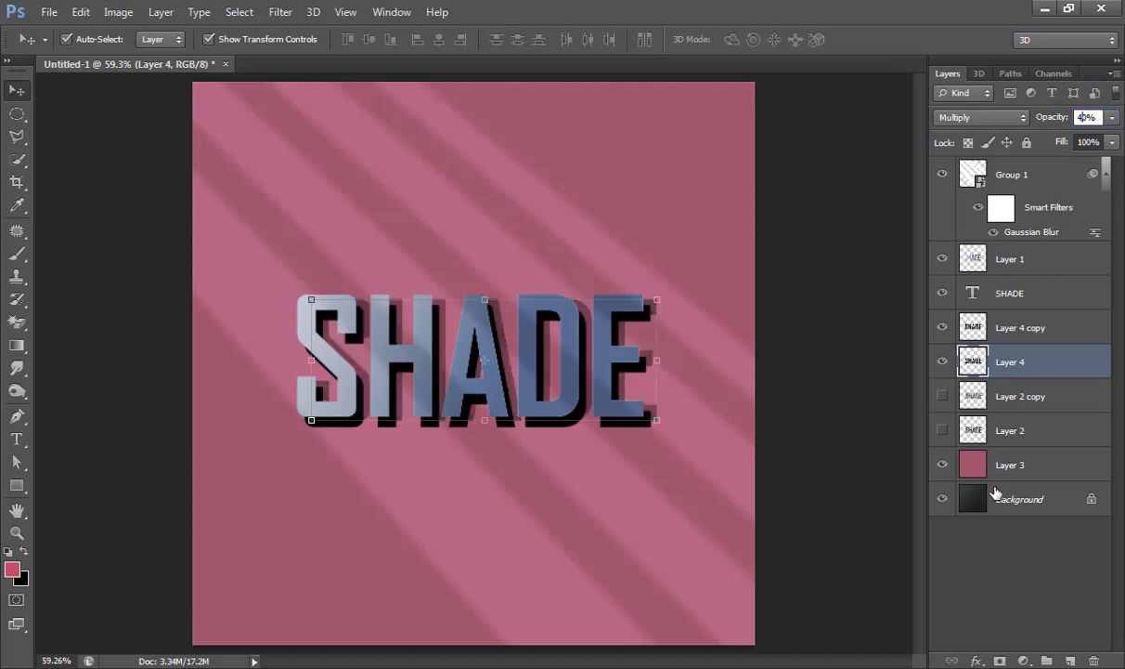
pyautogui.click(1038, 401)
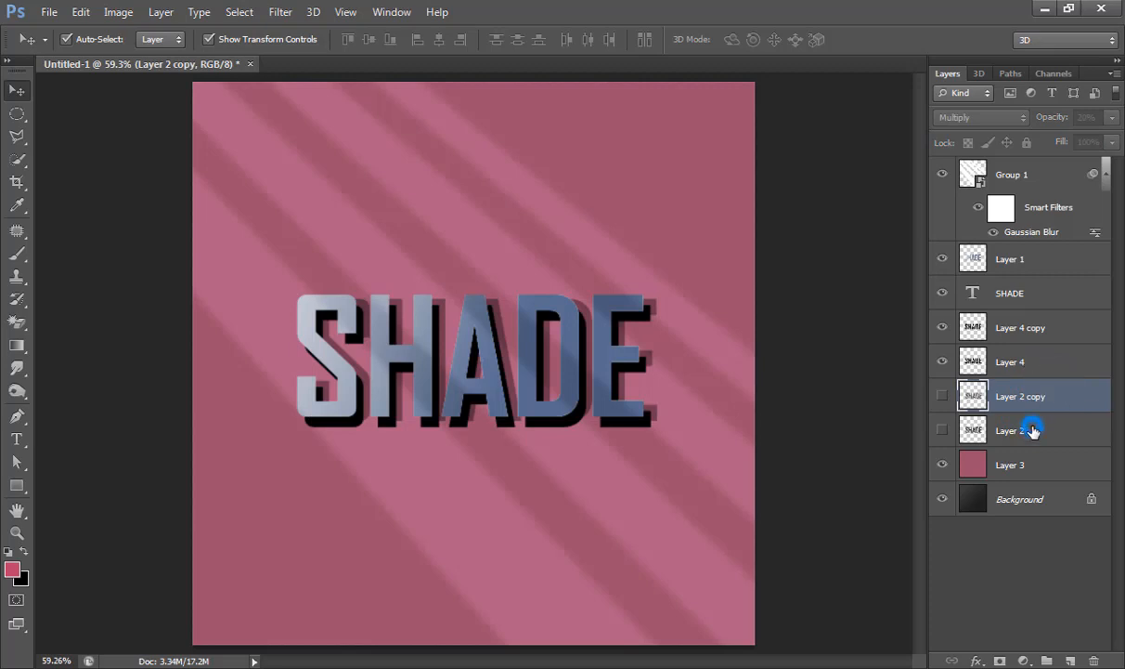
pyautogui.click(1037, 369)
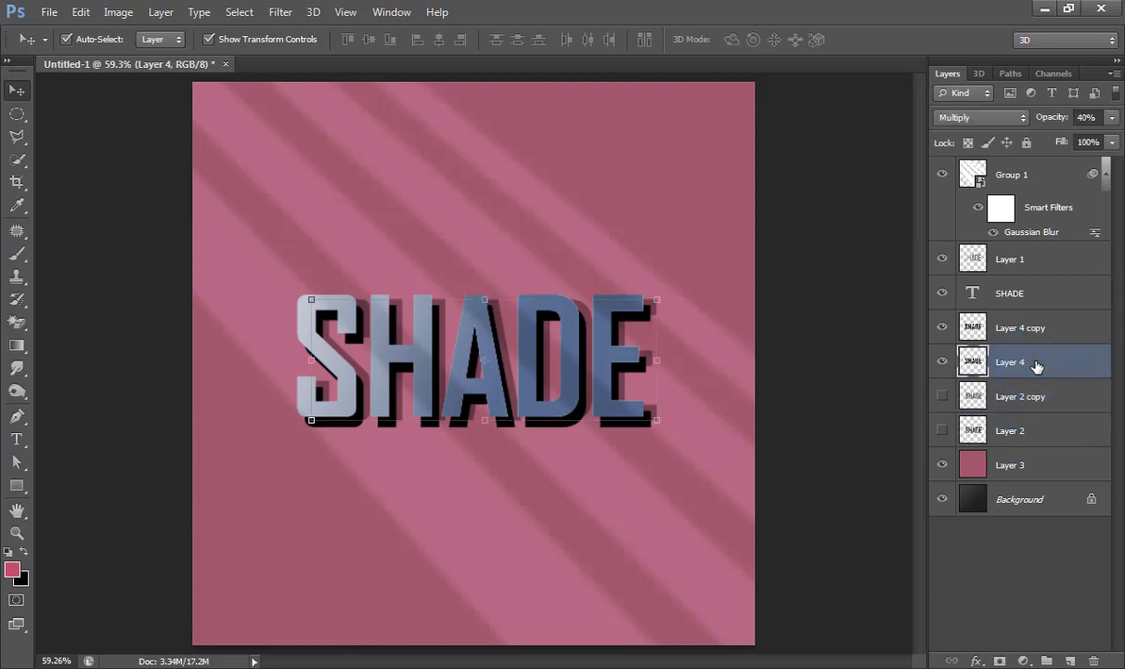
# - Set Layer 4 copy's blend mode to Multiply and its opacity to 40%
pyautogui.click(1037, 330)
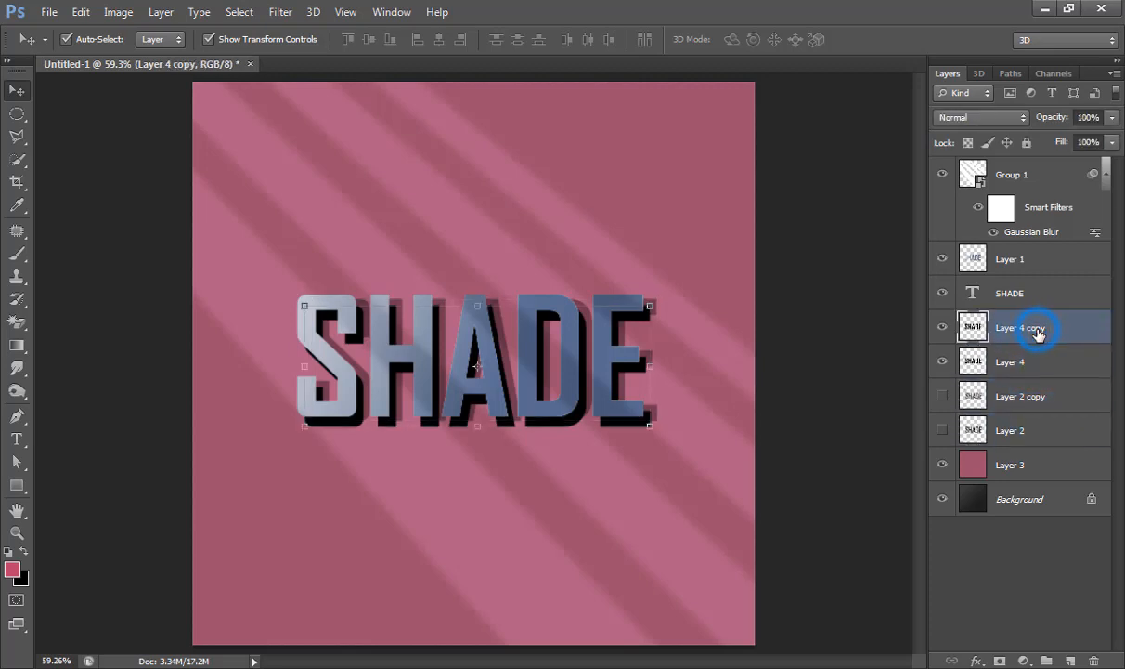
pyautogui.click(990, 117)
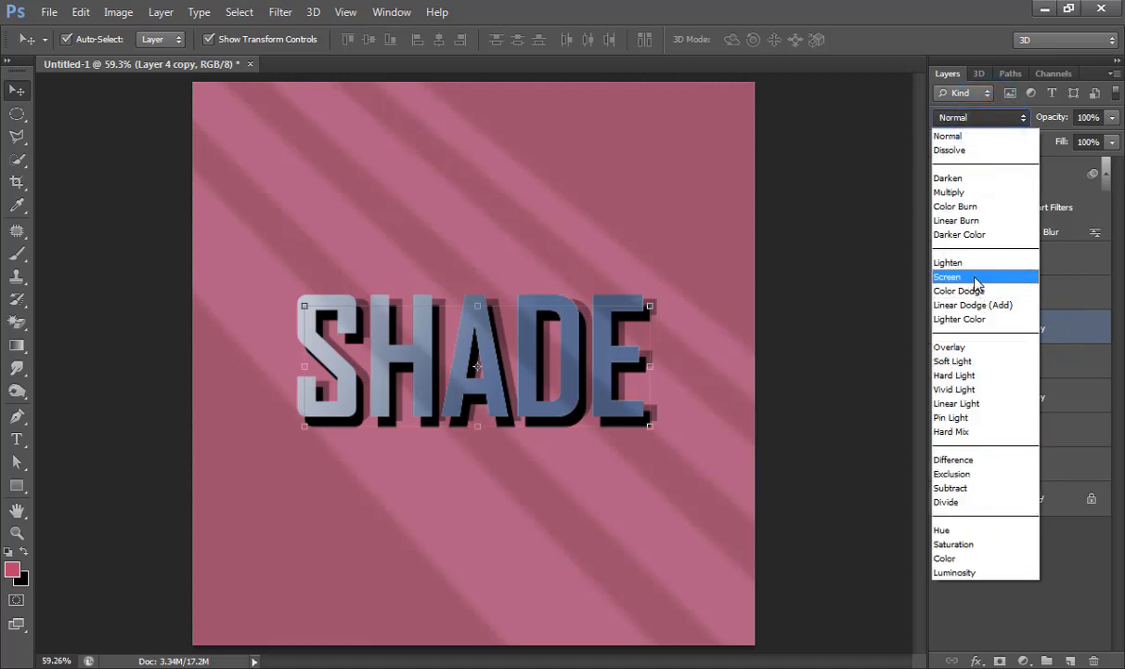
pyautogui.click(951, 192)
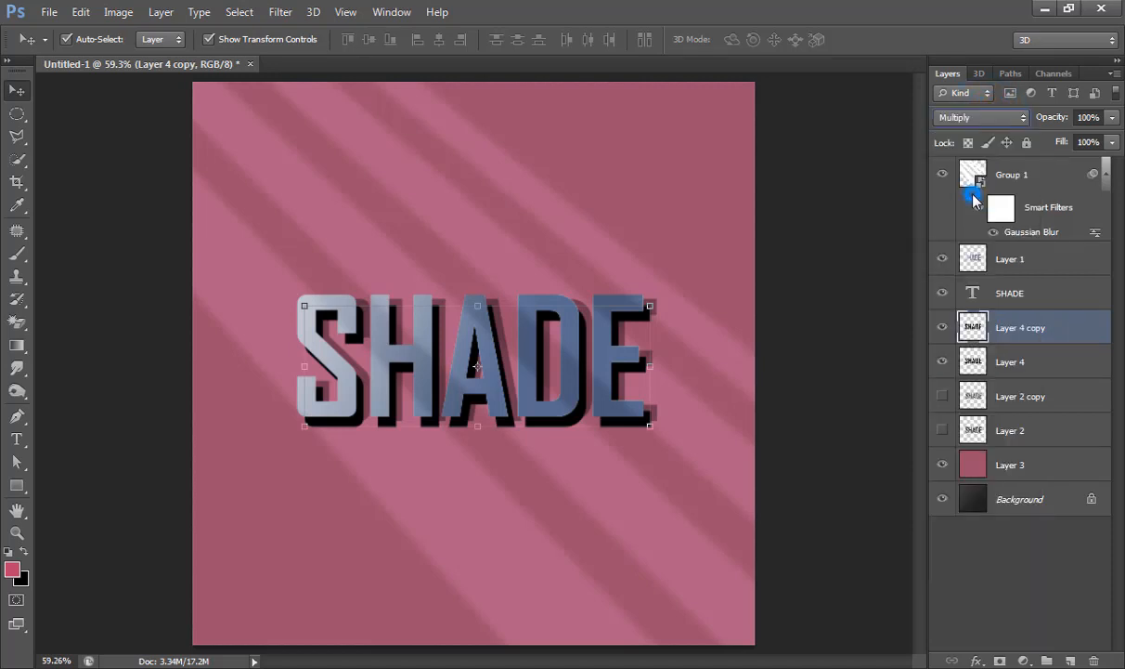
pyautogui.click(1086, 117)
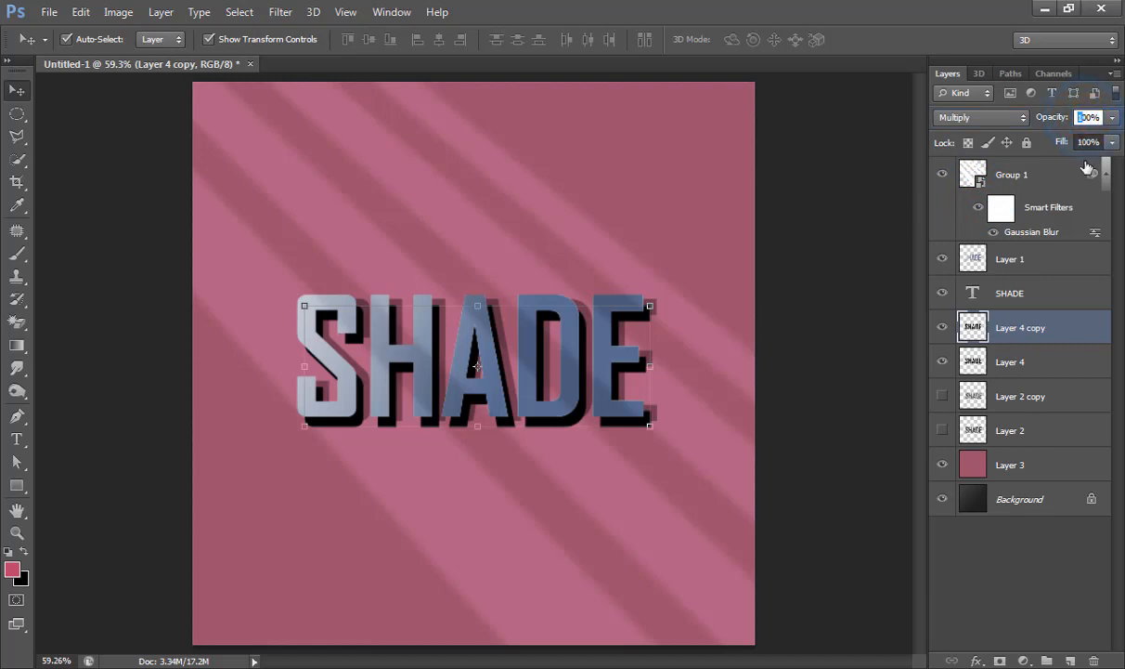
pyautogui.write('0')
pyautogui.press('Return')
pyautogui.write('20')
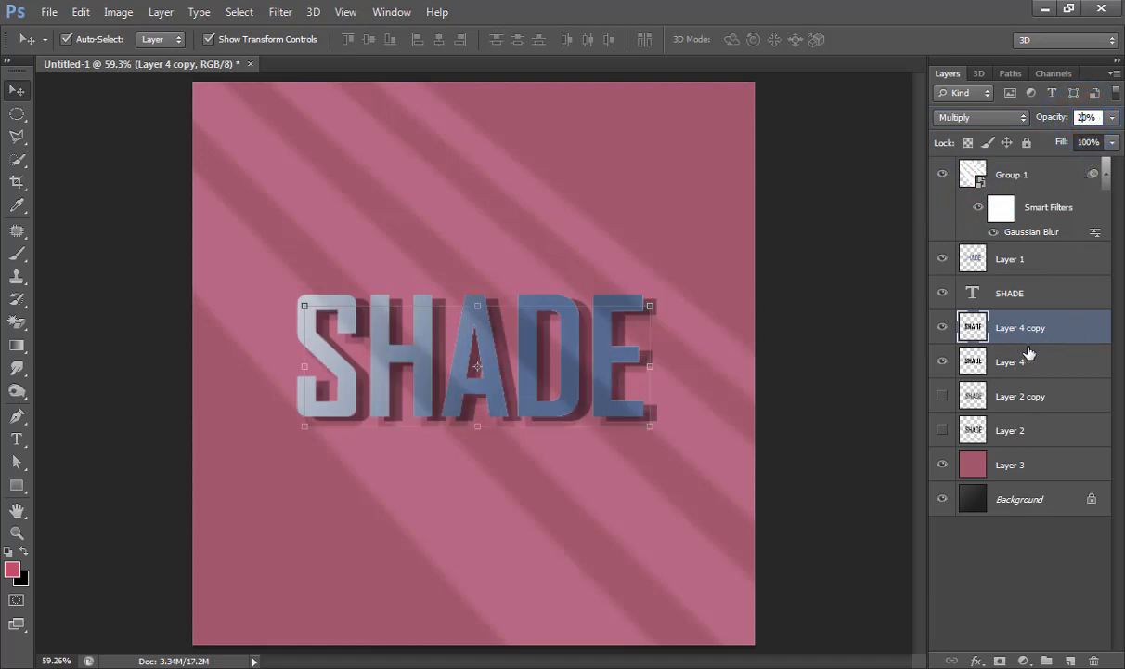
pyautogui.write('40')
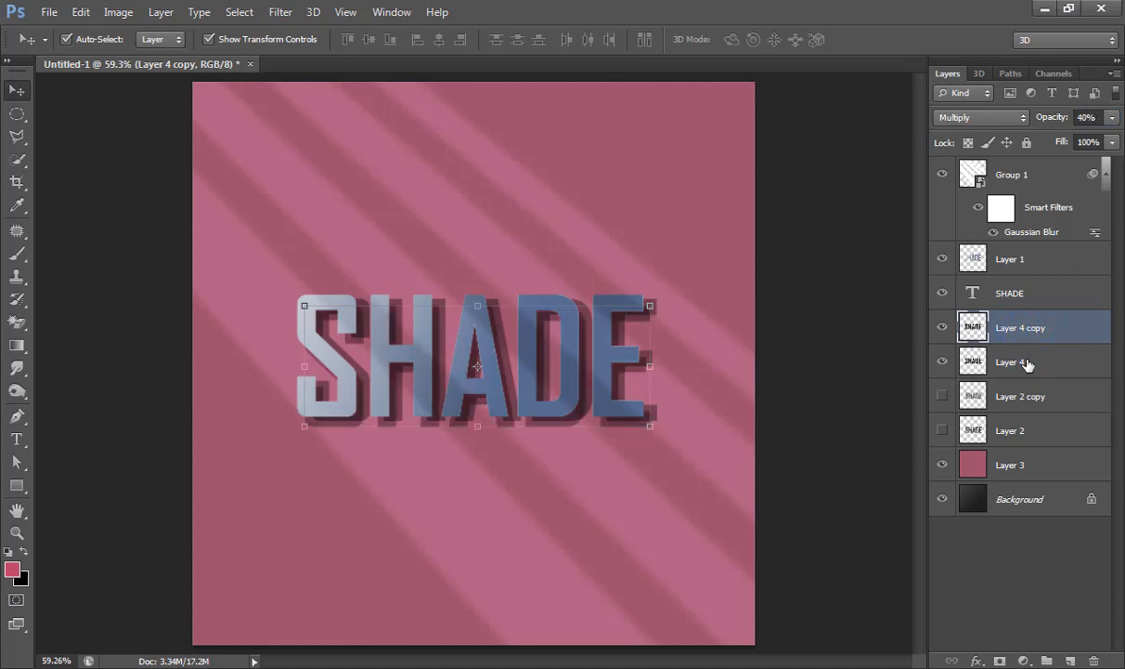
# - Apply a Motion Blur to Layer 4 with an angle of -45° and a distance of 30 pixels
pyautogui.click(1044, 361)
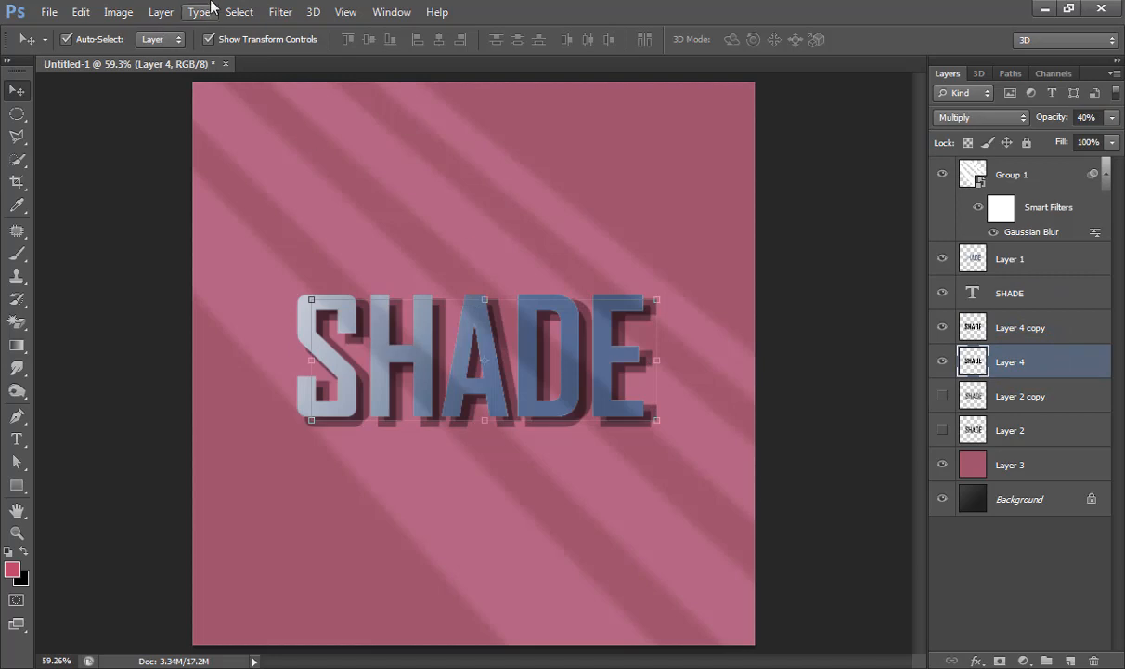
pyautogui.click(280, 12)
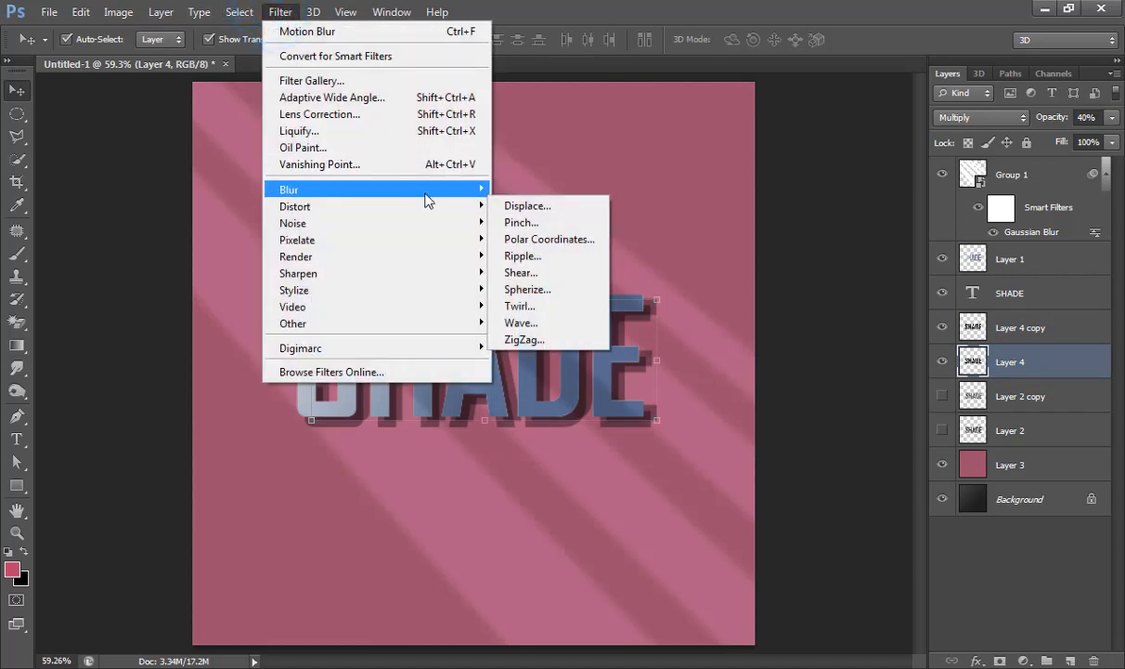
pyautogui.moveTo(420, 190)
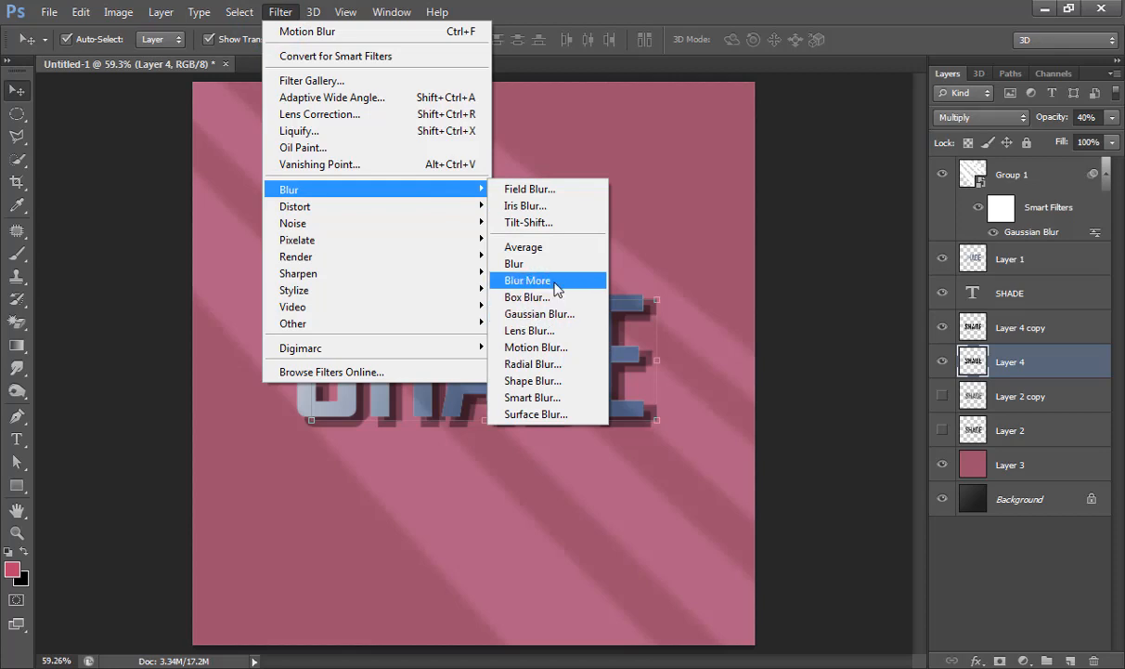
pyautogui.click(550, 349)
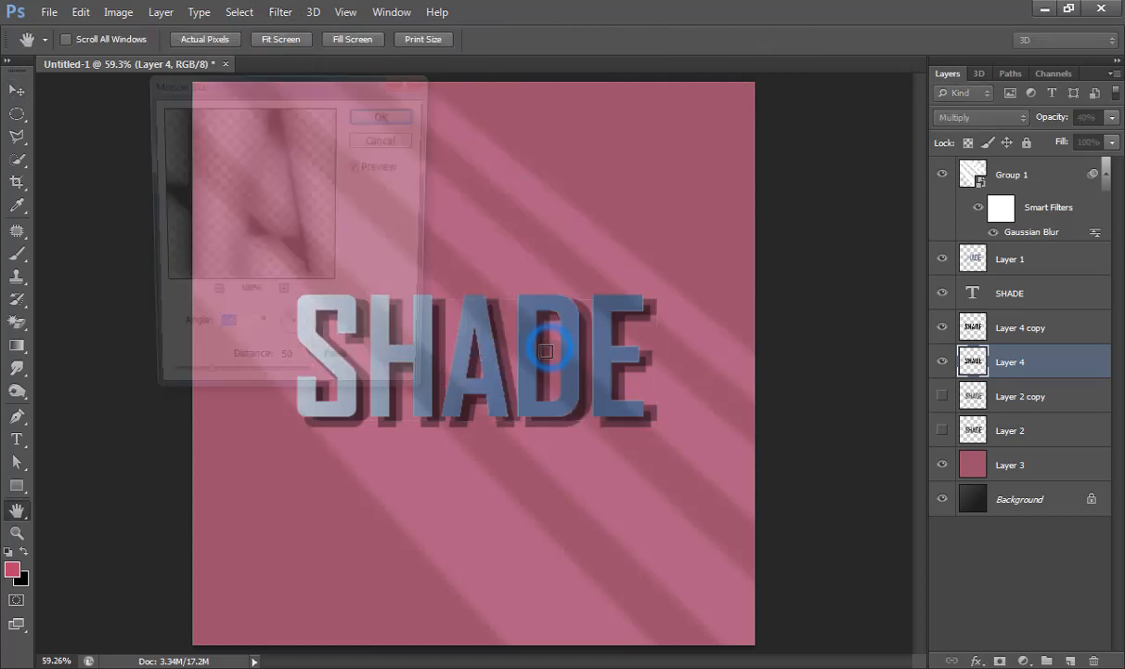
pyautogui.doubleClick(283, 370)
pyautogui.write('30')
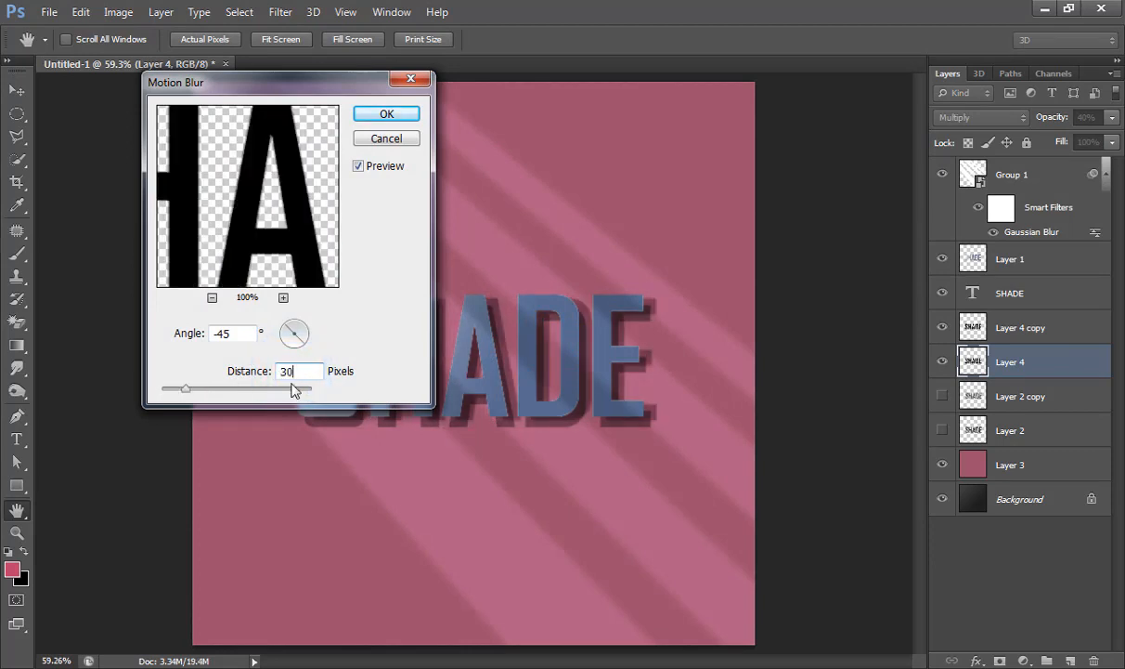
pyautogui.click(388, 116)
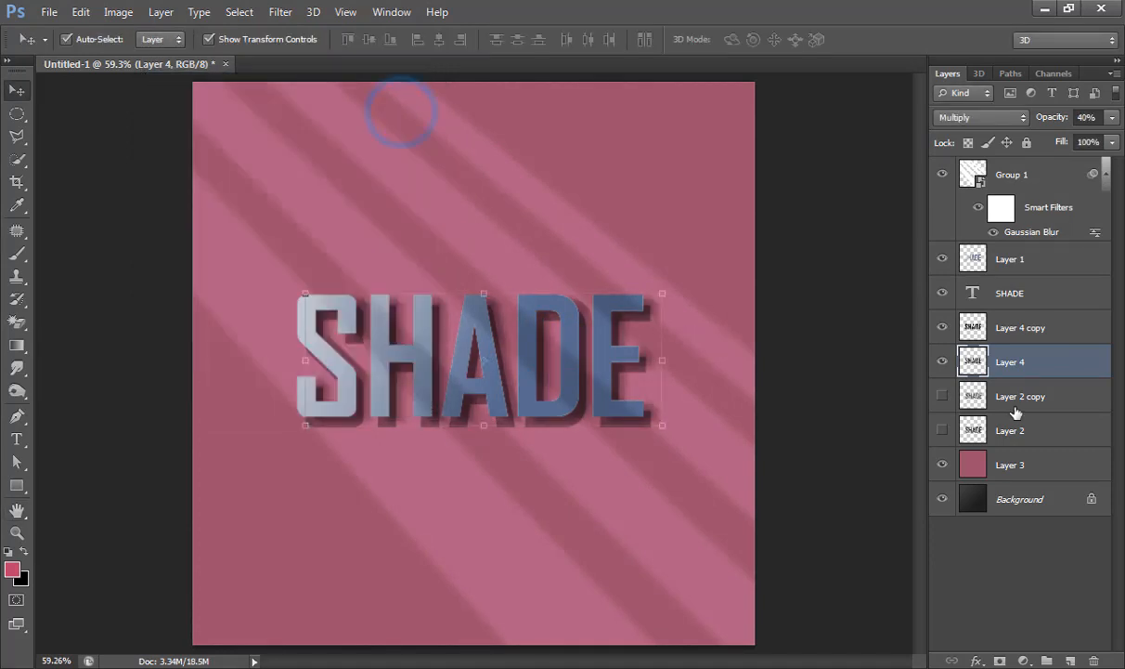
# - Apply a Motion Blur to Layer 4 copy with an angle of -45° and a distance of 50 pixels
pyautogui.click(1020, 337)
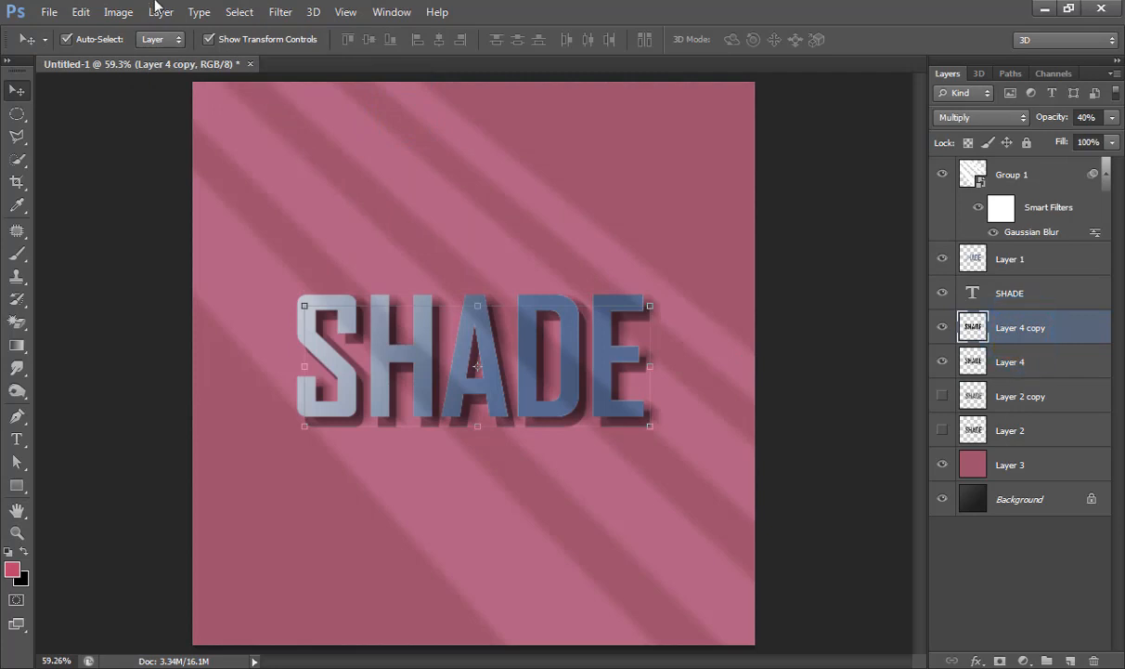
pyautogui.click(280, 11)
pyautogui.moveTo(431, 192)
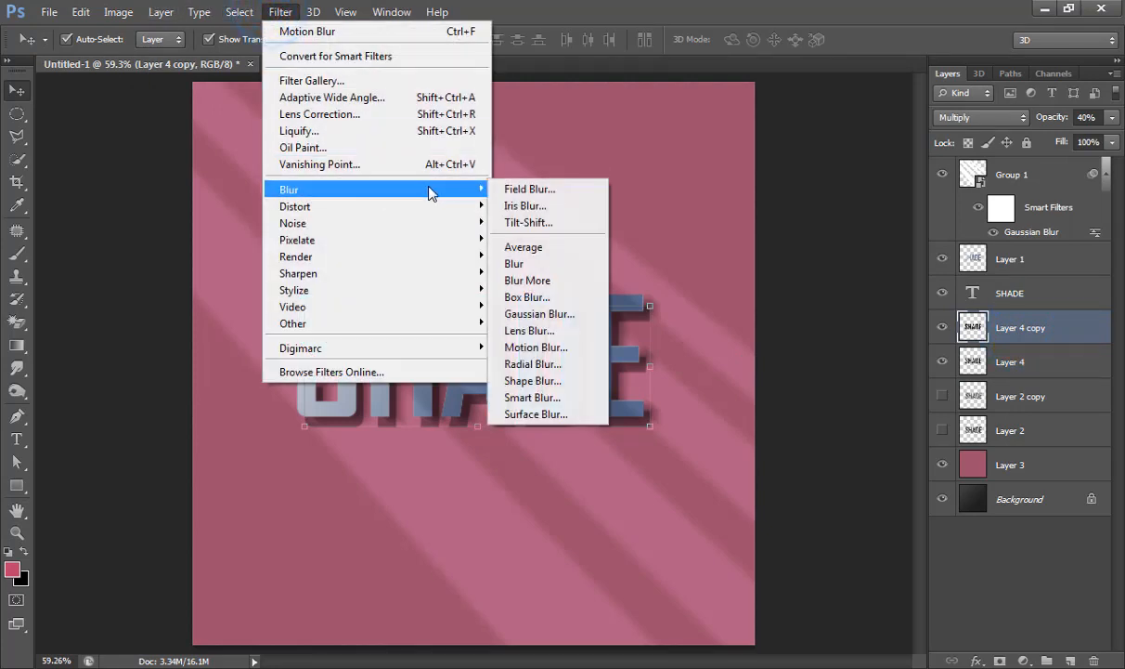
pyautogui.click(534, 348)
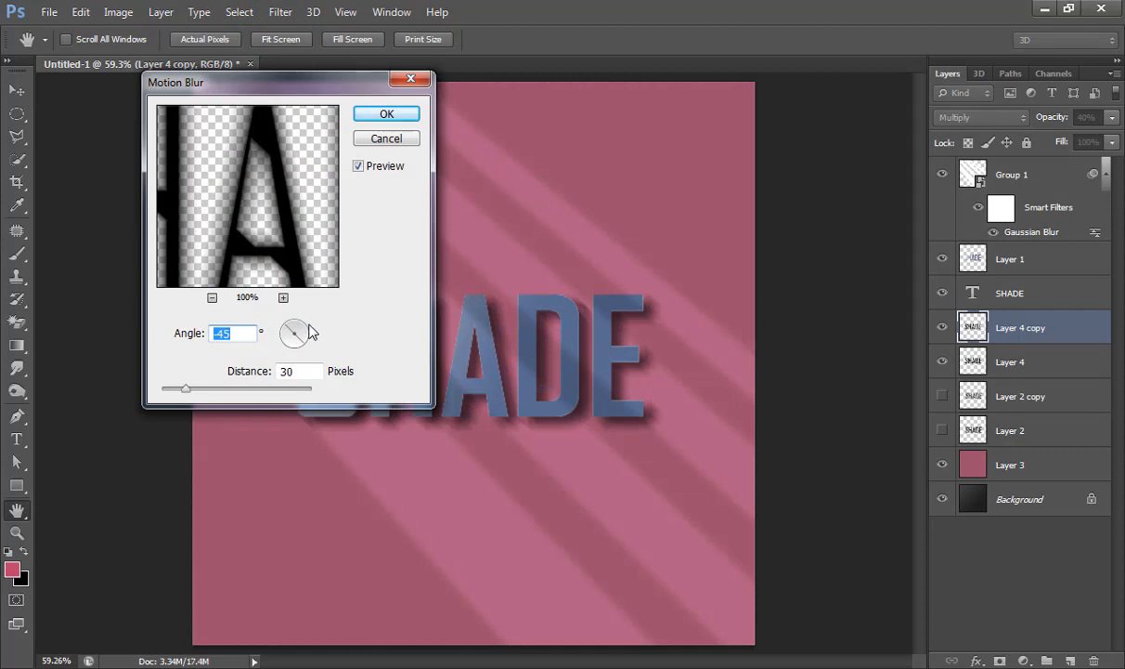
pyautogui.doubleClick(302, 368)
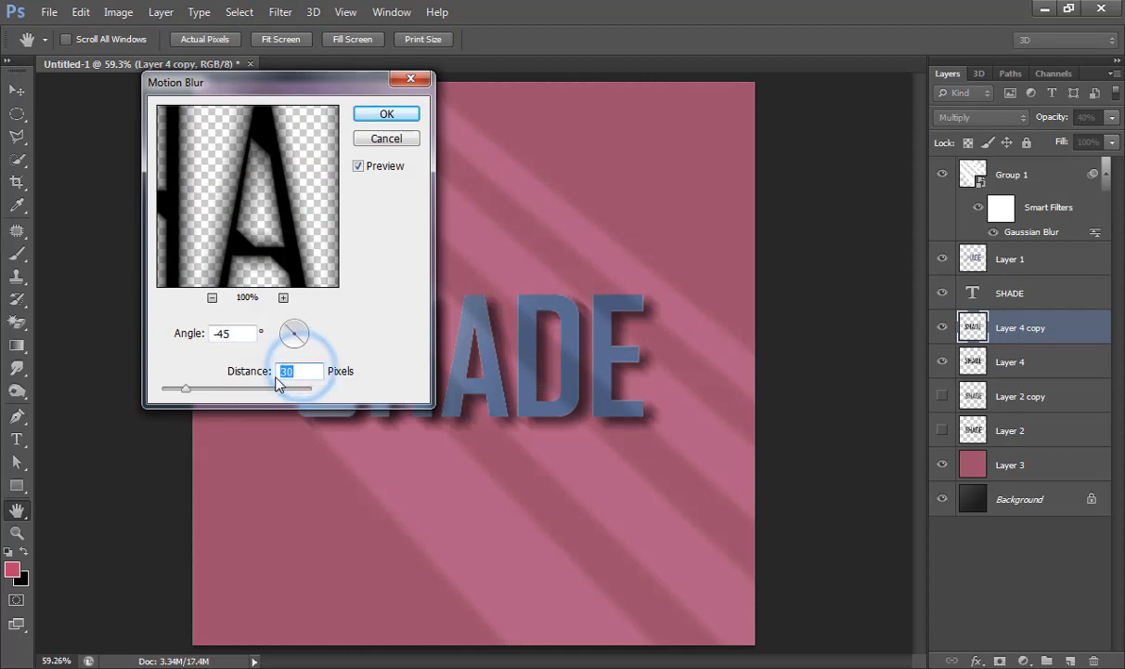
pyautogui.write('50')
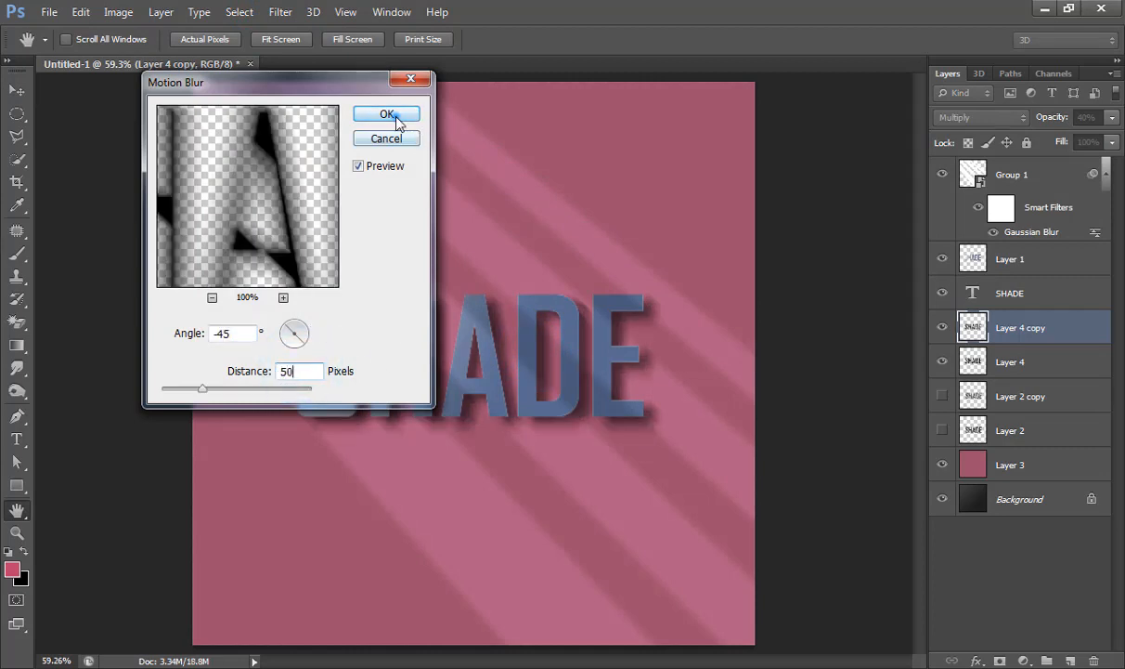
pyautogui.click(395, 117)
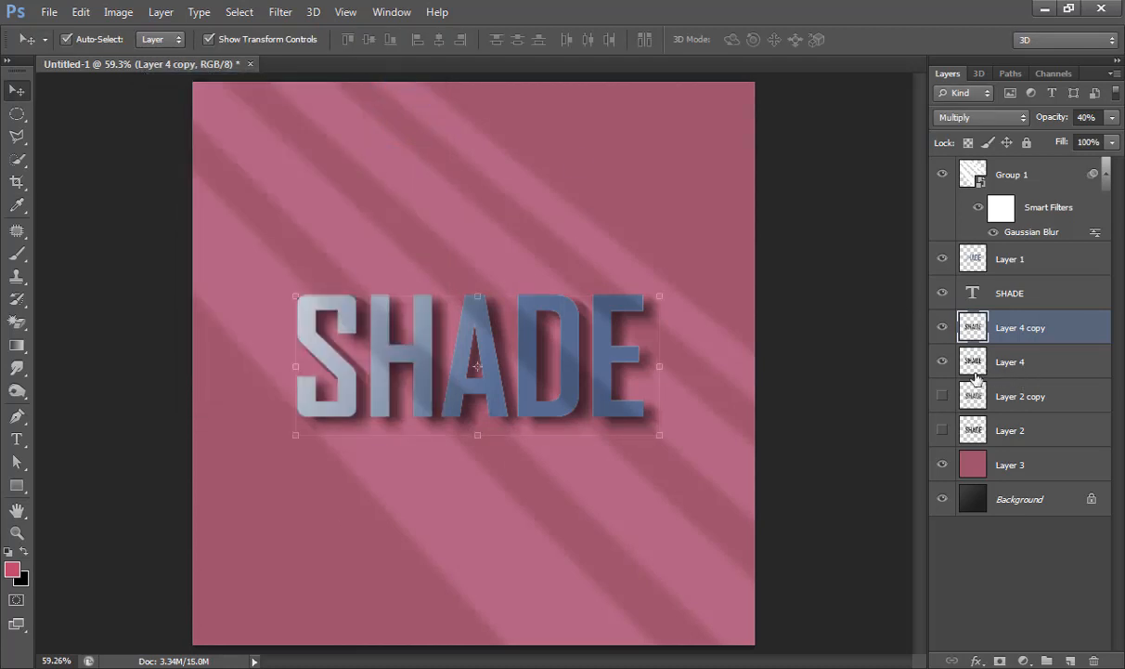
# - Make the hidden Layer 2 and Layer 2 copy visible again and deselect all layers
pyautogui.click(943, 430)
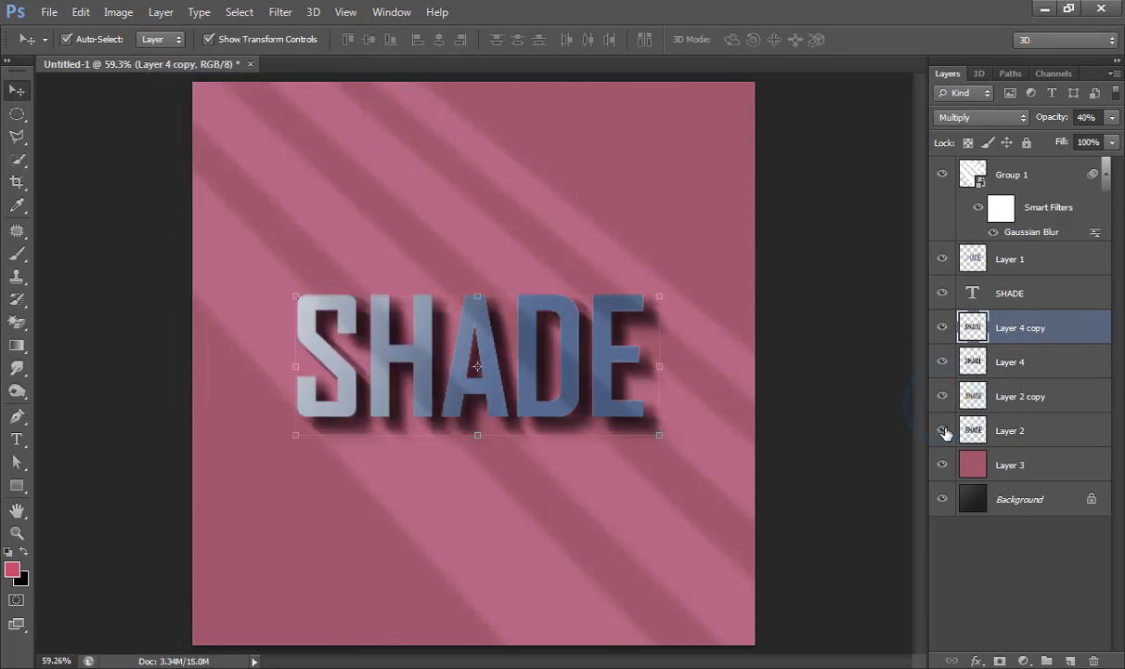
pyautogui.click(882, 339)
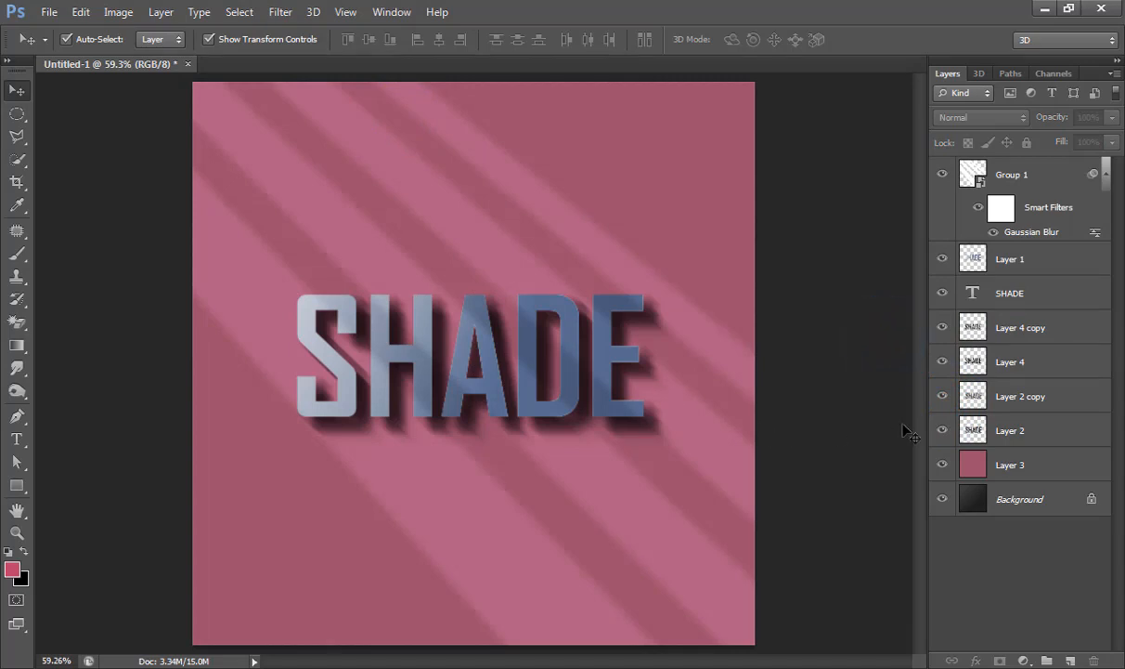
# - Set the pink Layer 3's blend mode to Color and its opacity to 20%
pyautogui.click(1012, 467)
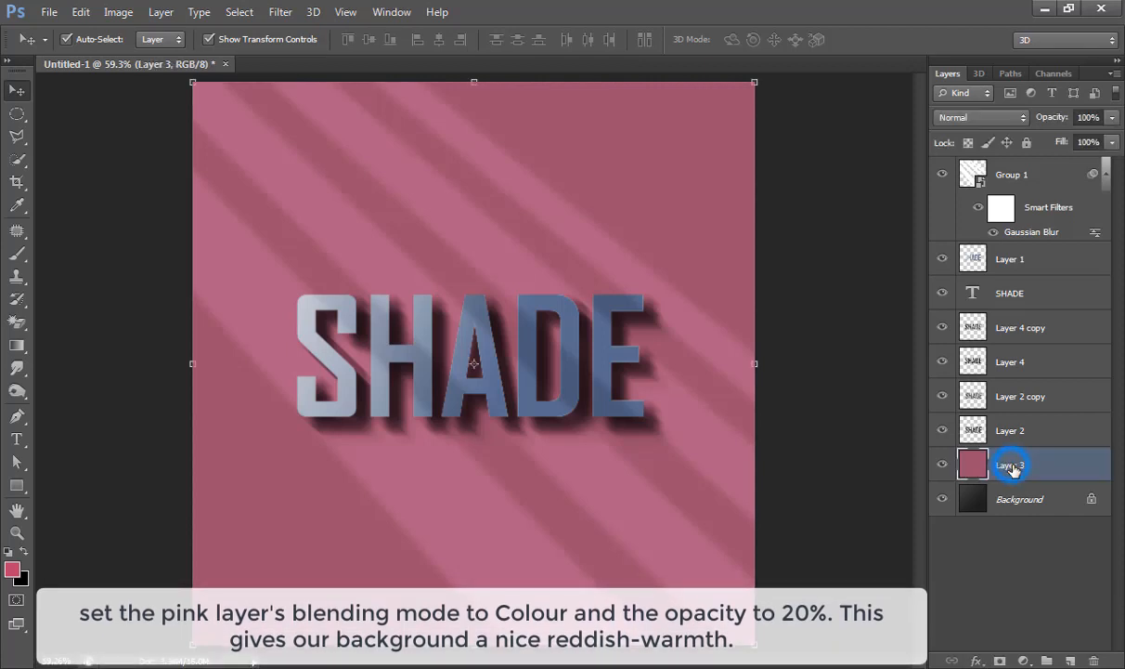
pyautogui.click(992, 118)
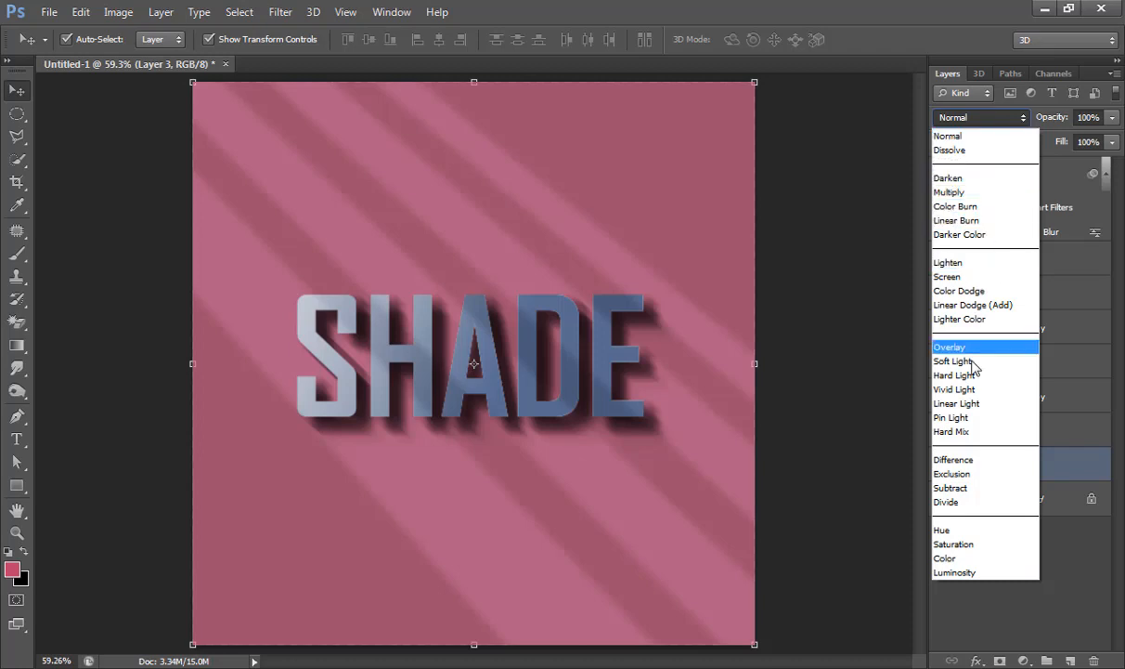
pyautogui.click(969, 560)
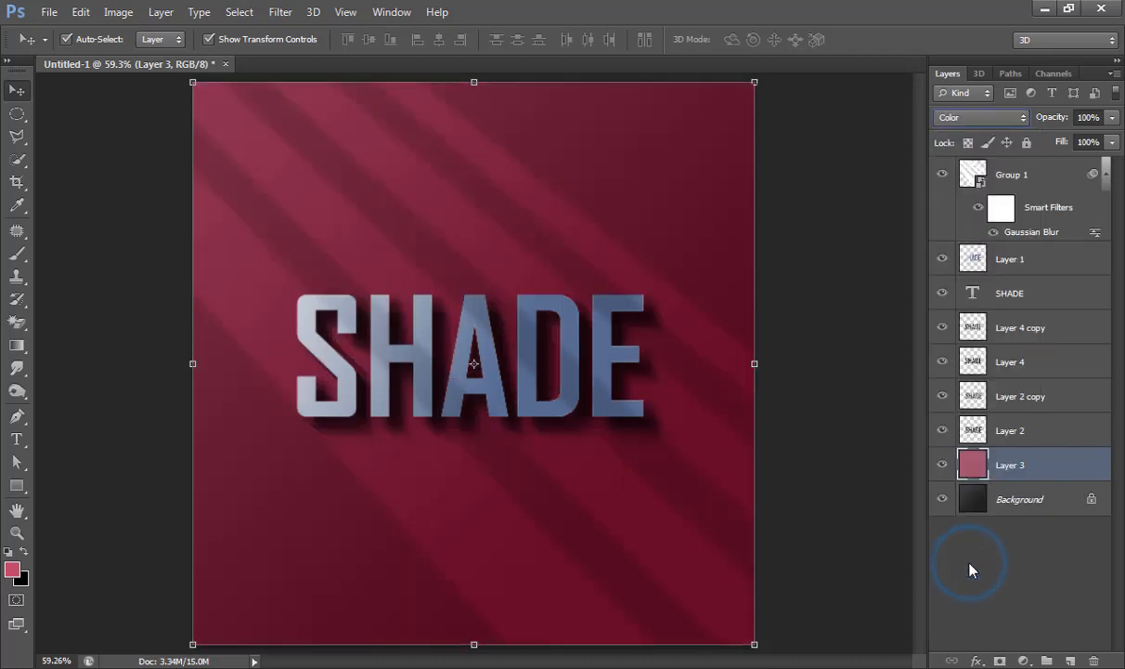
pyautogui.click(1088, 117)
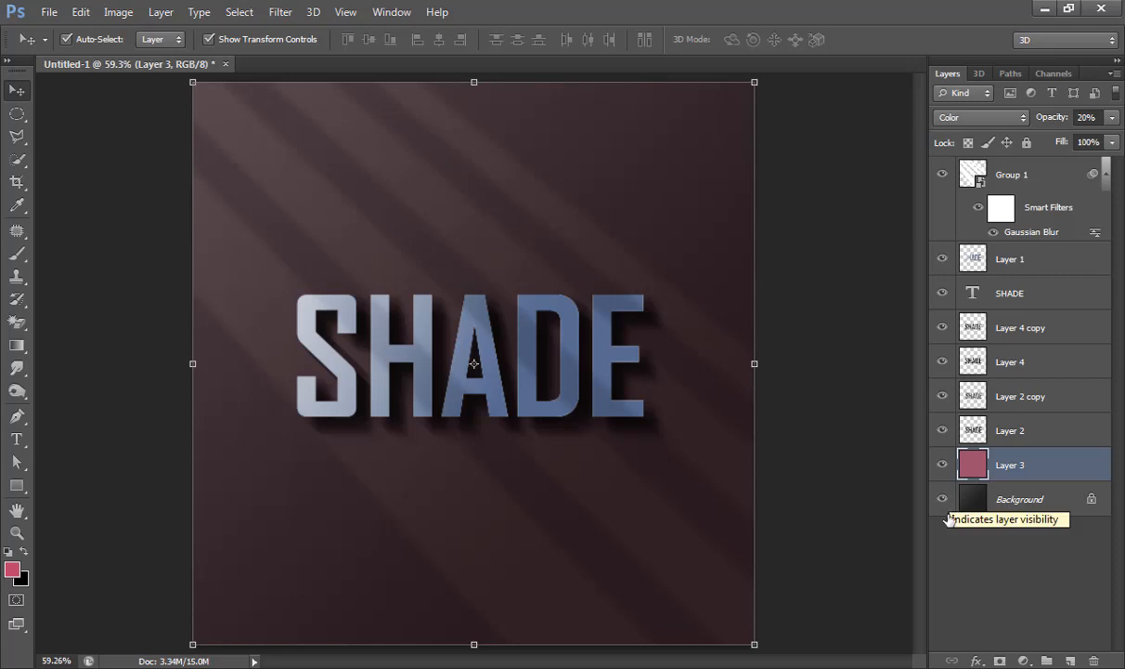
# - Add a new layer directly above the pink Layer 3, reset the colours to default, and fill the layer with white
pyautogui.click(1068, 660)
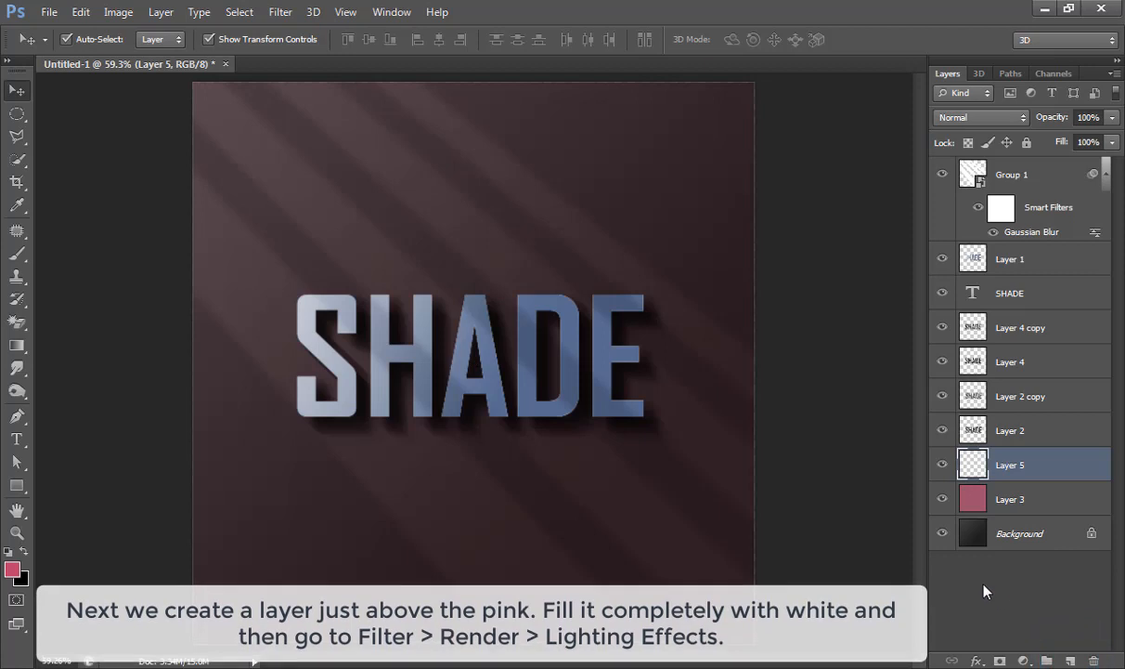
pyautogui.press('d')
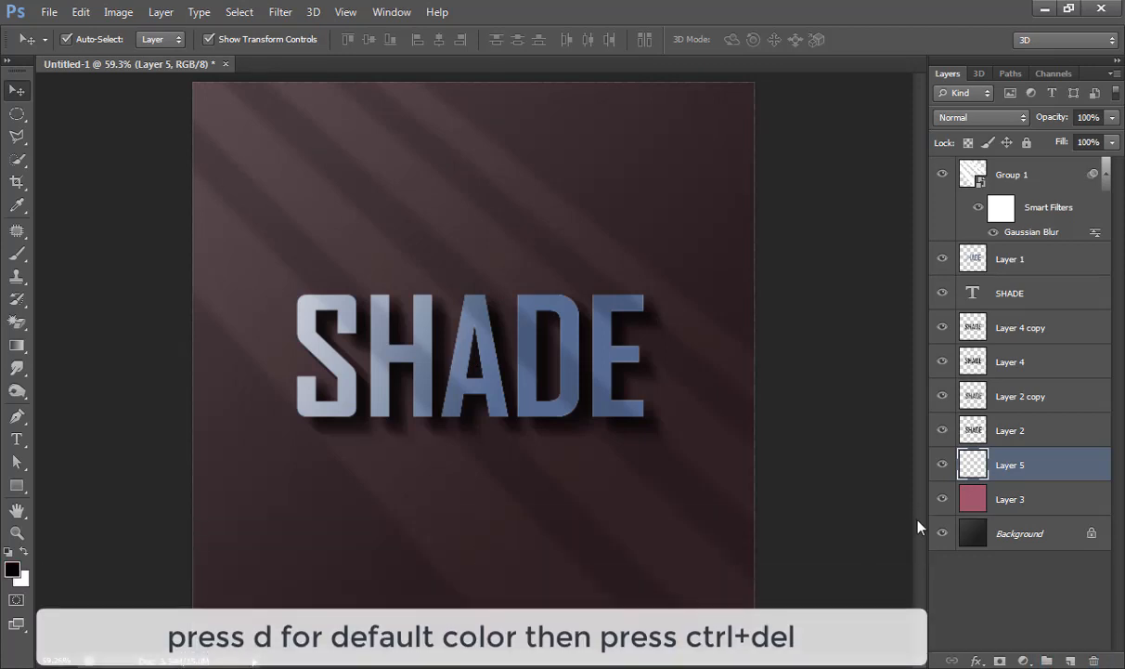
pyautogui.hotkey('ctrl', 'Delete')
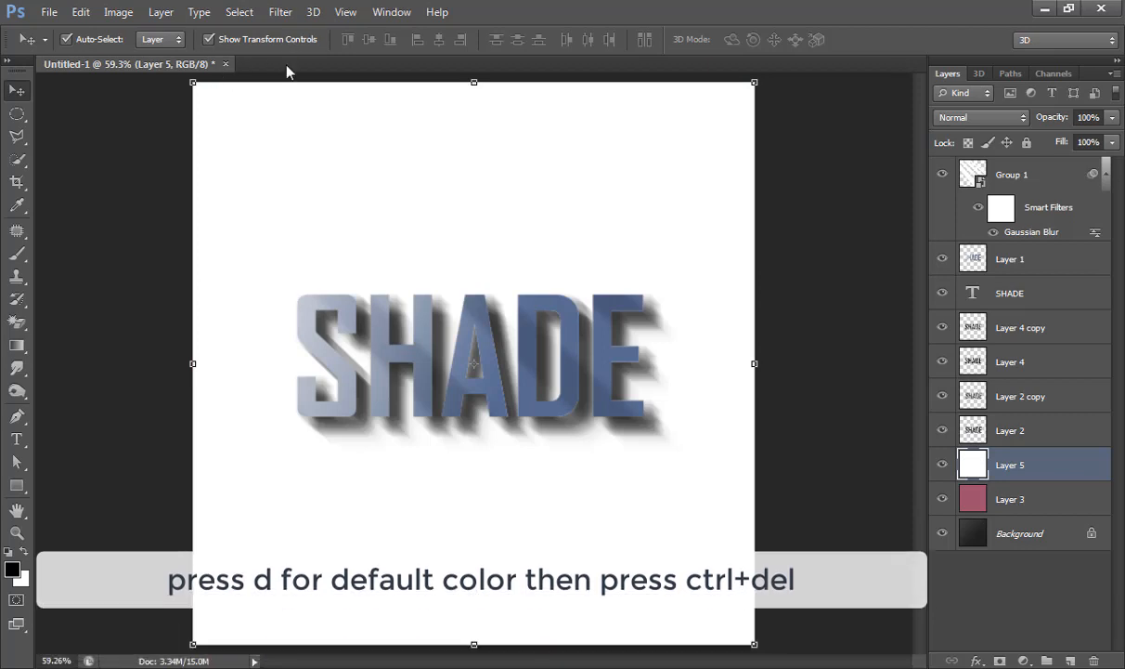
# - Apply Lighting Effects to the white Layer 5 using a white spot light with intensity 25, hotspot 44, gloss -67, metallic -58 and ambience 20
pyautogui.click(280, 12)
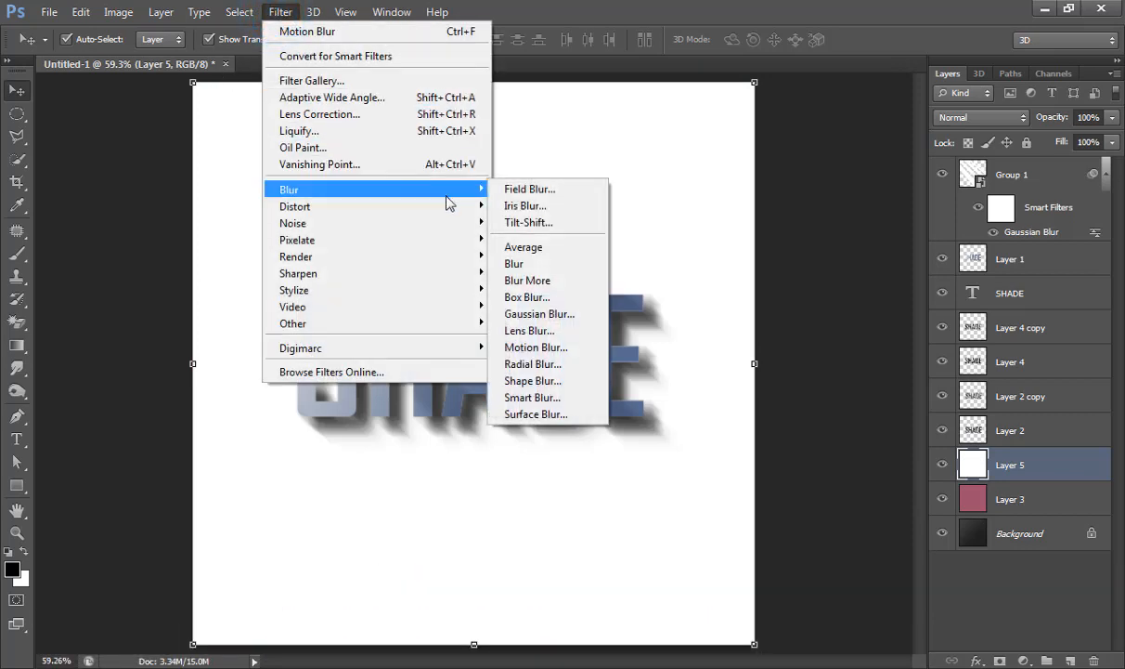
pyautogui.moveTo(458, 299)
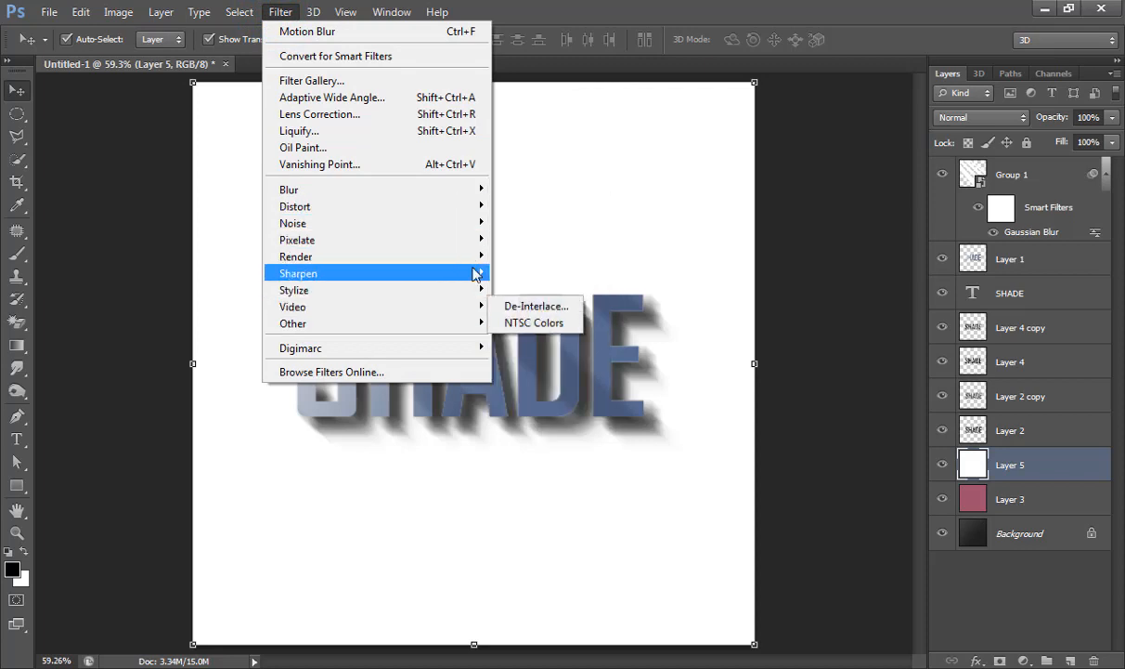
pyautogui.moveTo(478, 256)
pyautogui.click(520, 322)
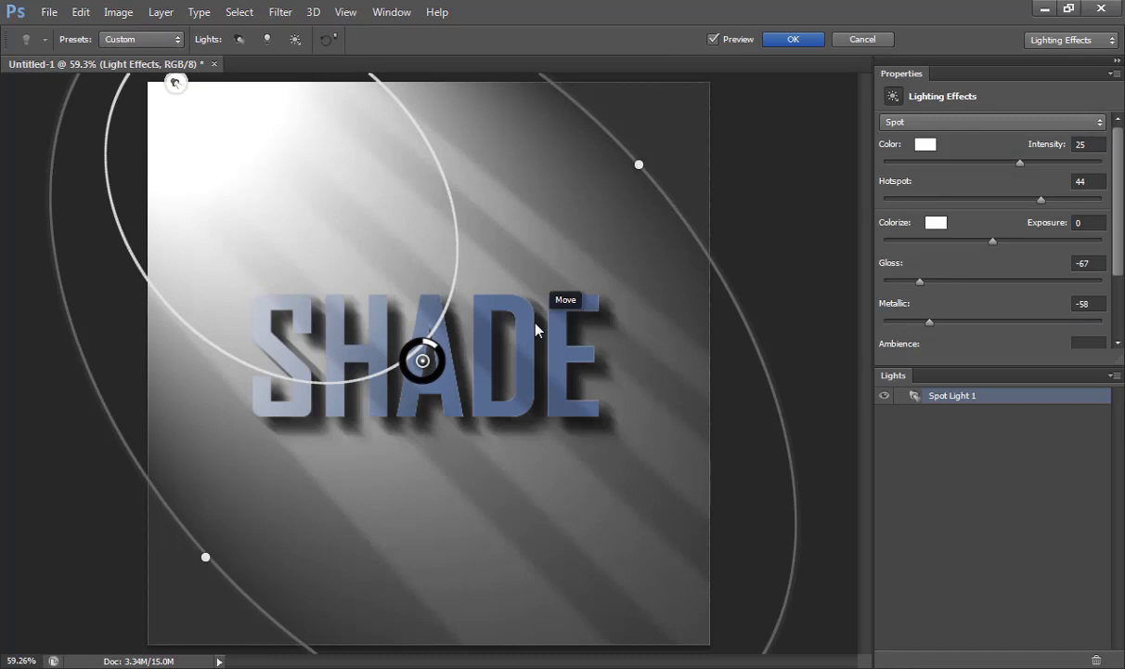
pyautogui.hotkey('ctrl', '-')
pyautogui.hotkey('ctrl', '-')
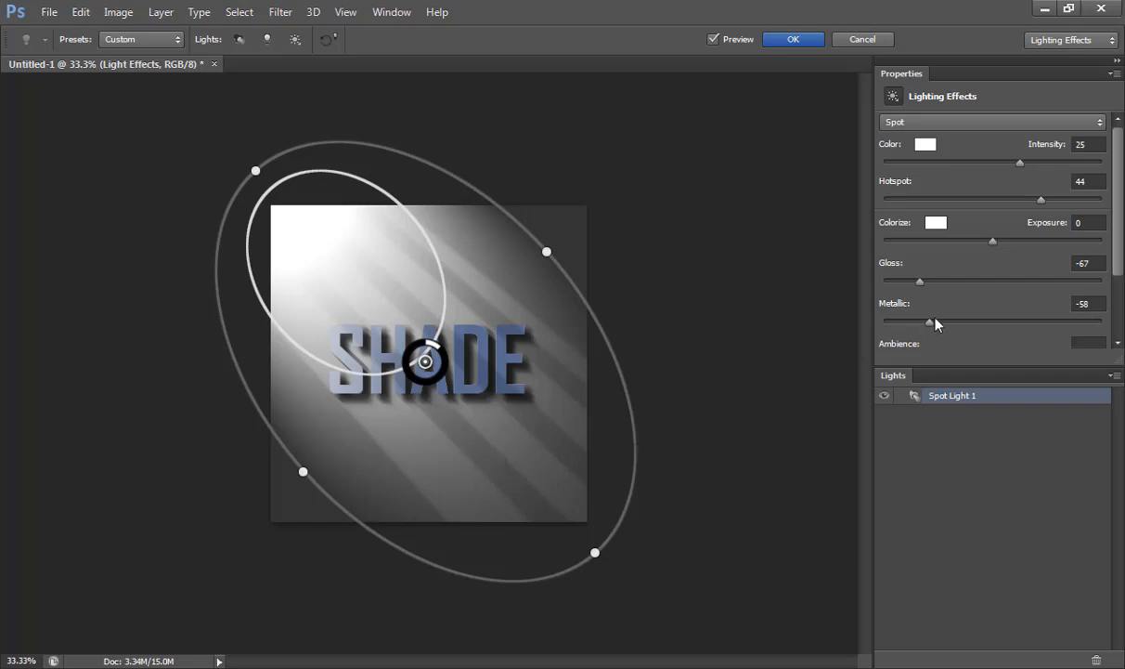
pyautogui.scroll(-3, 1118, 164)
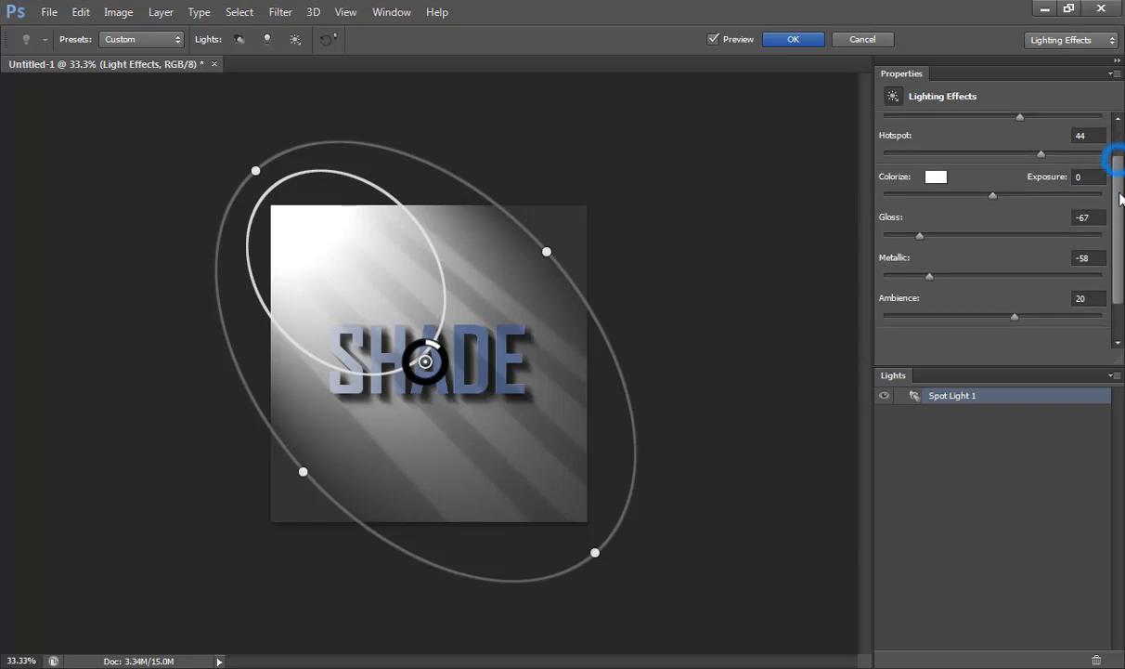
pyautogui.scroll(3, 1119, 143)
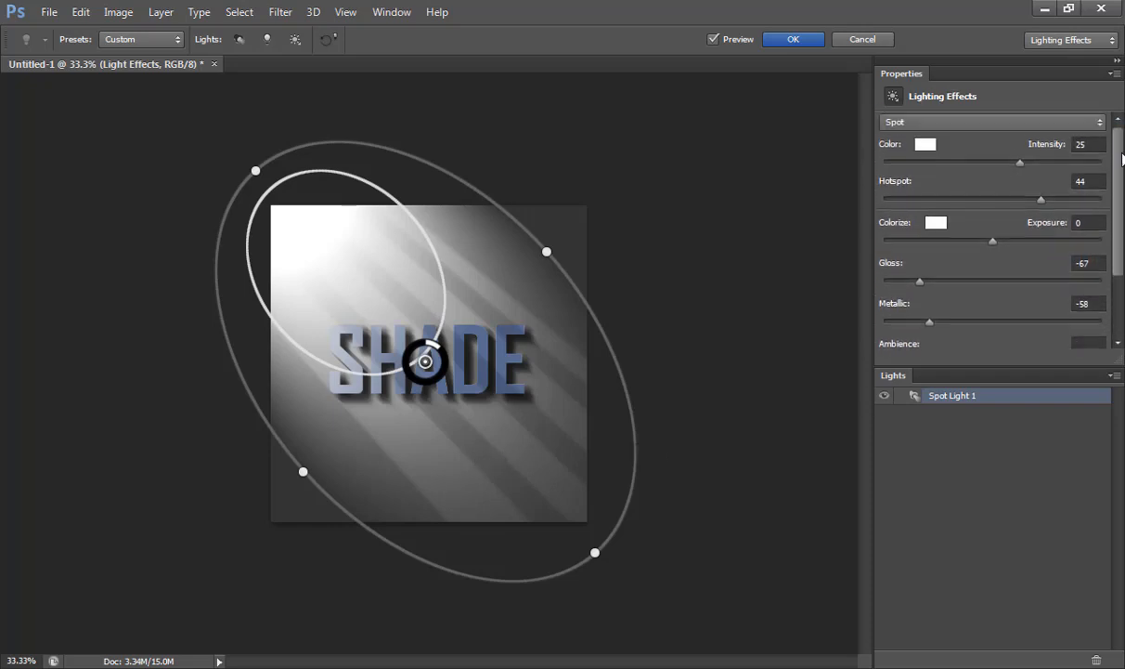
pyautogui.click(797, 40)
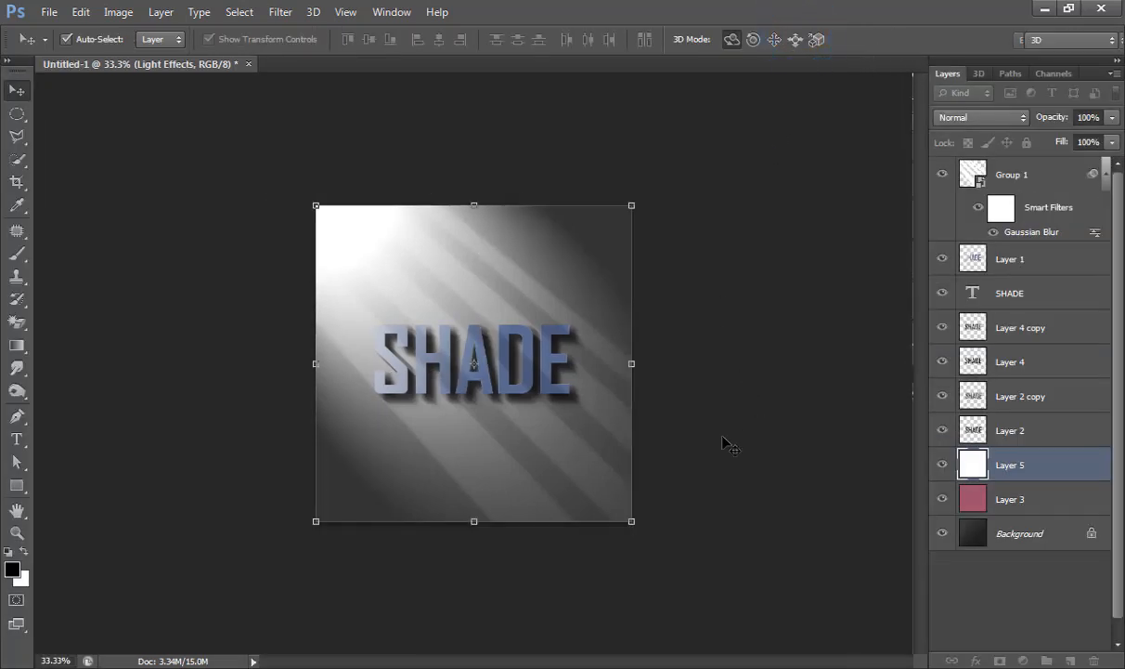
# - Set the lighting Layer 5's blend mode to Overlay and its opacity to 40%, and deselect all layers
pyautogui.hotkey('ctrl', '0')
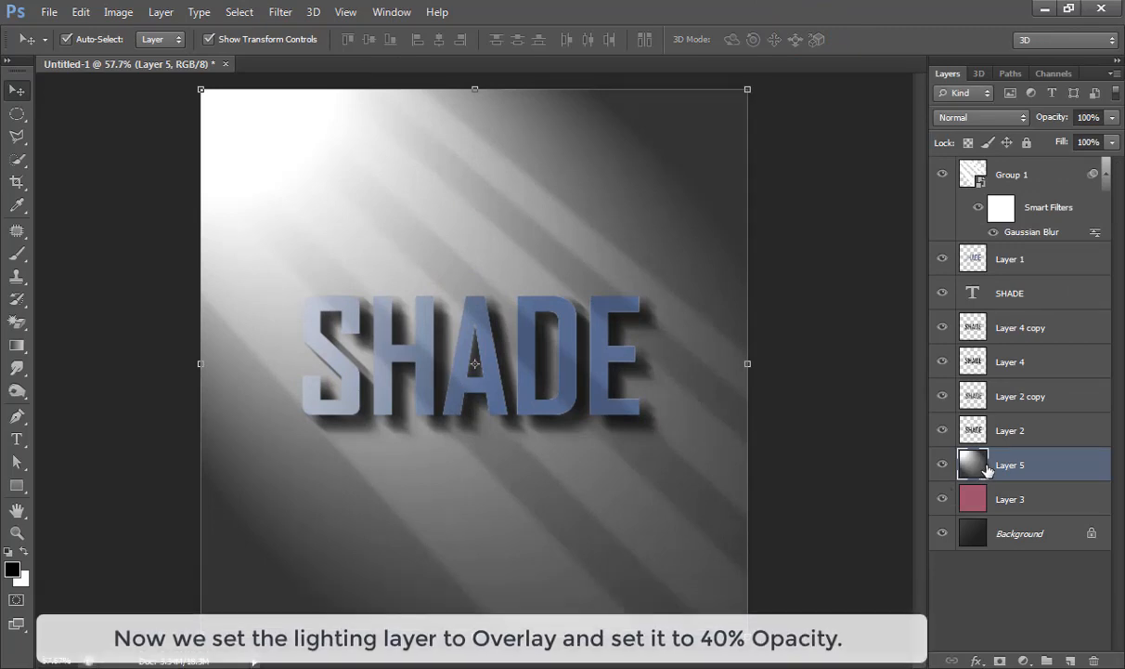
pyautogui.click(985, 118)
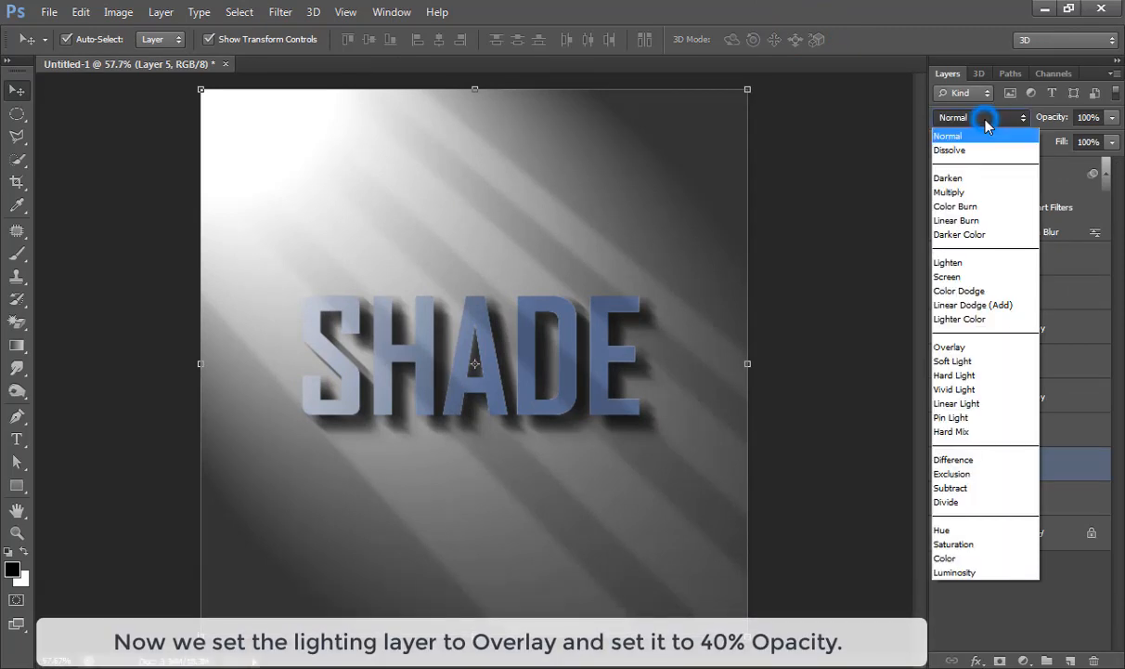
pyautogui.click(967, 359)
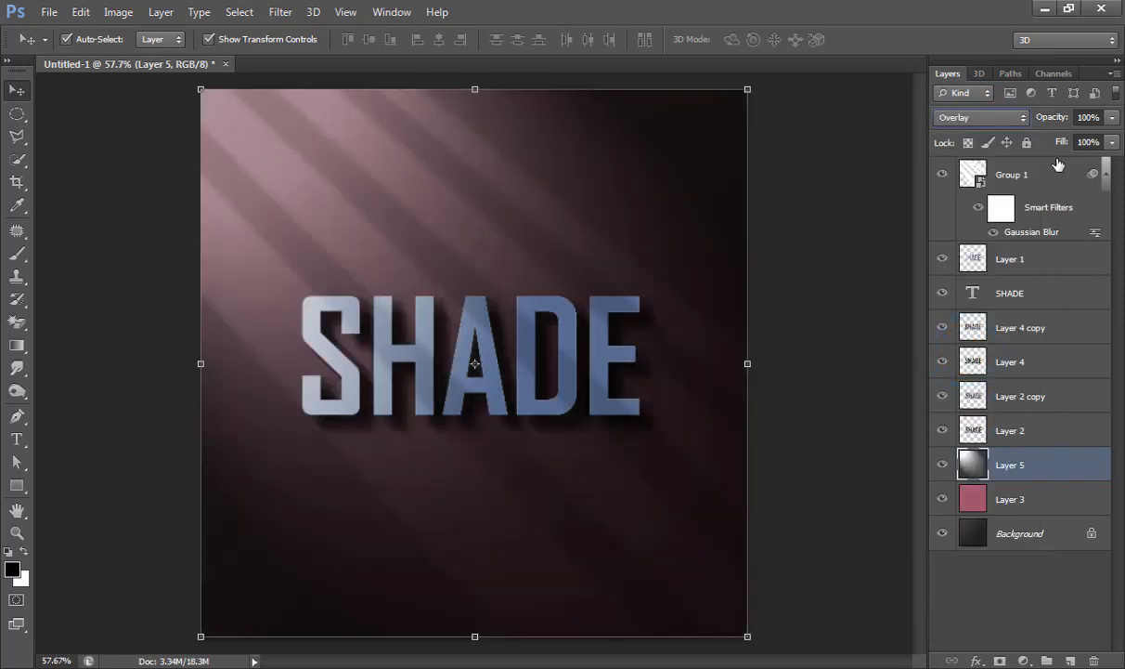
pyautogui.click(1086, 118)
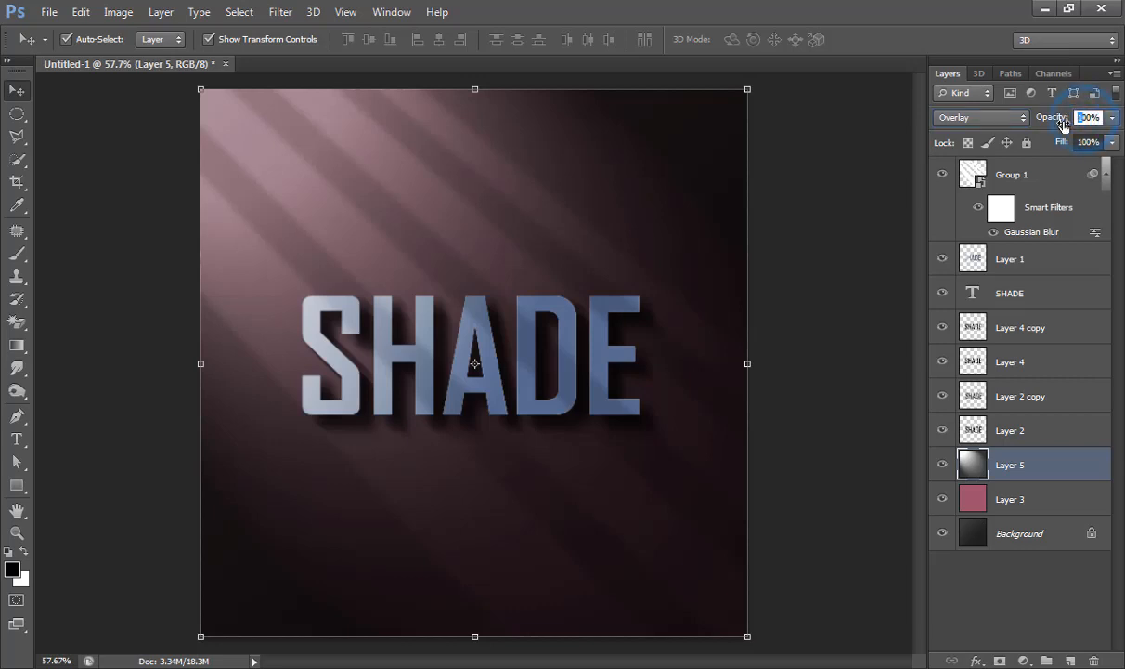
pyautogui.write('3')
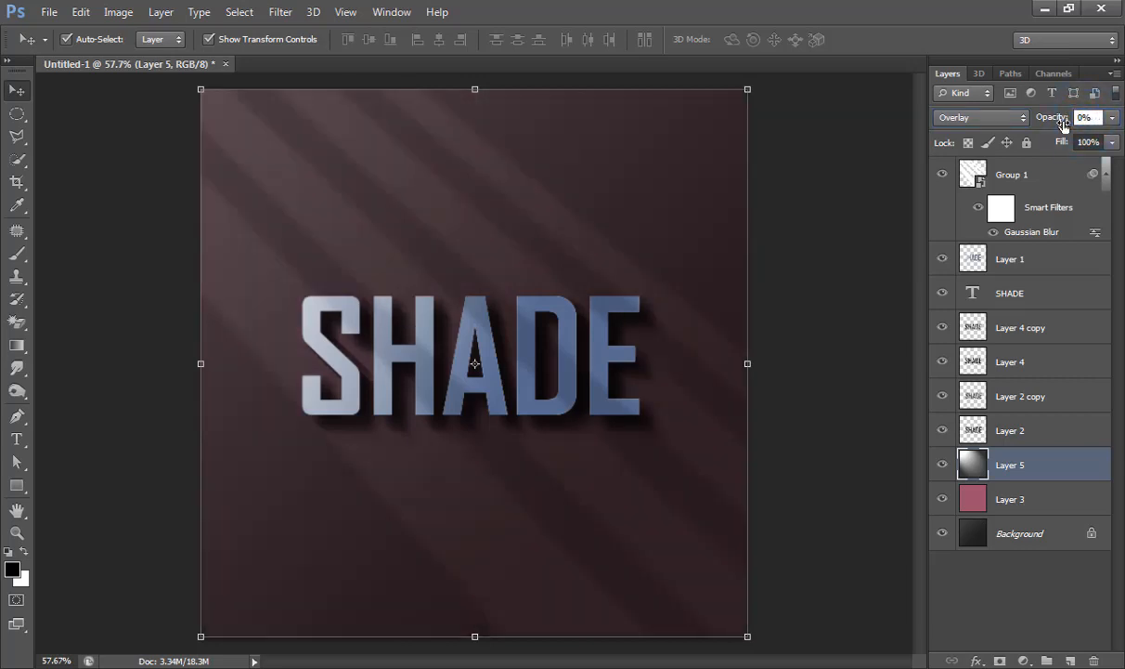
pyautogui.write('0')
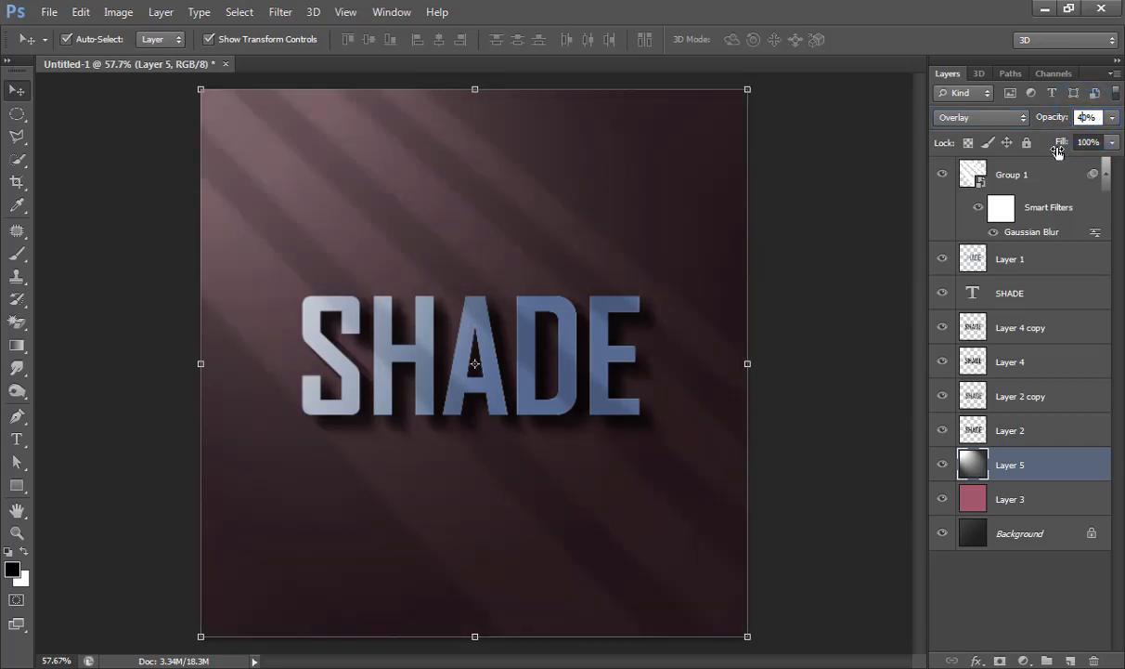
pyautogui.click(889, 448)
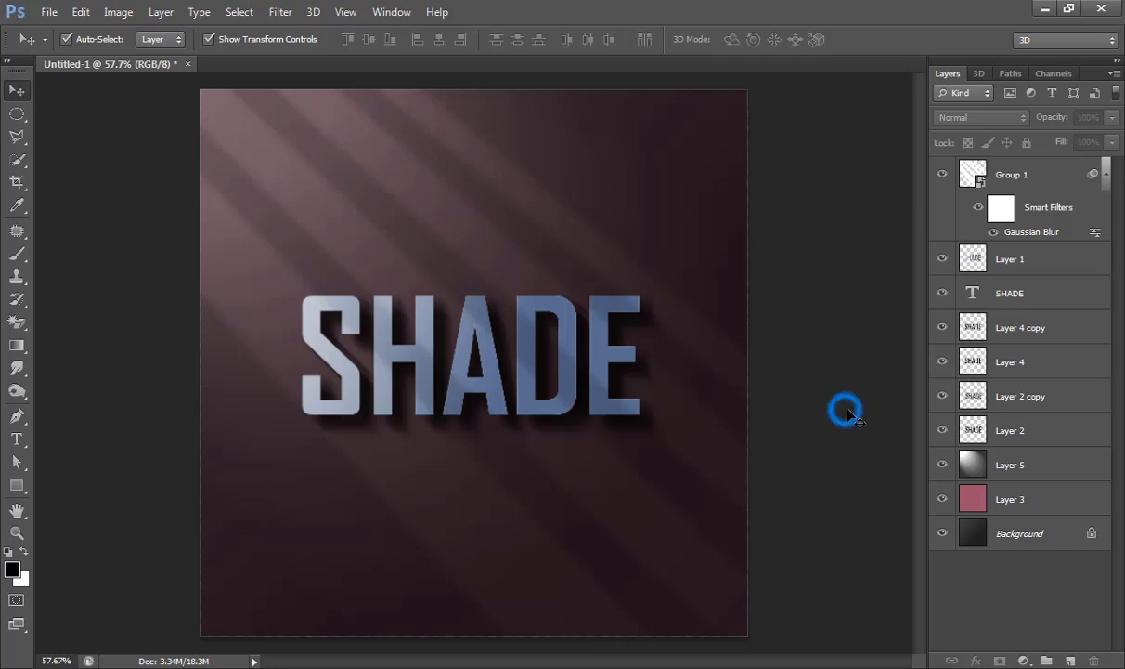
# - Examine the finished SHADE text effect in full-screen view, checking the lettering and shadows up close
pyautogui.press('f')
pyautogui.press('f')
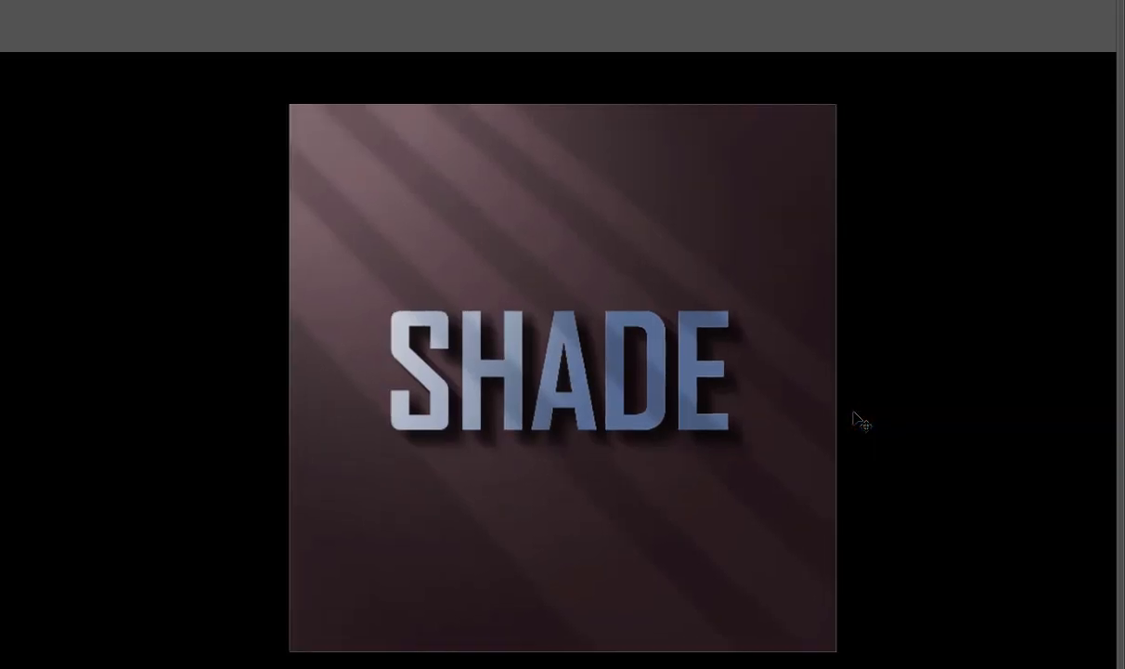
pyautogui.hotkey('ctrl', '+')
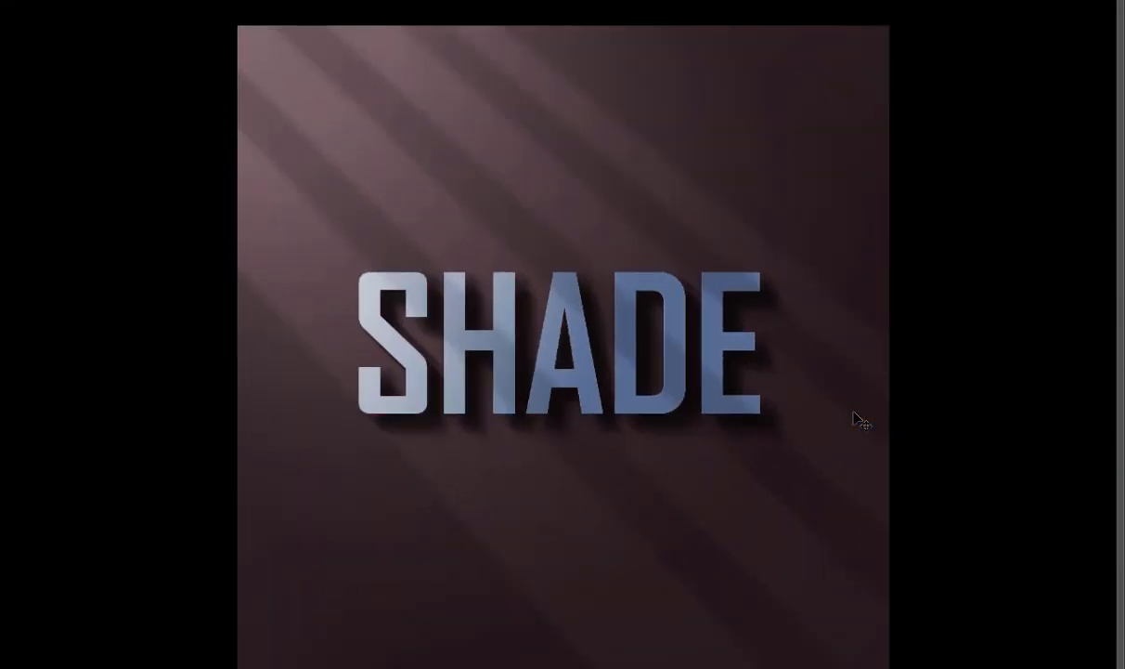
pyautogui.hotkey('ctrl', '+')
pyautogui.hotkey('ctrl', '+')
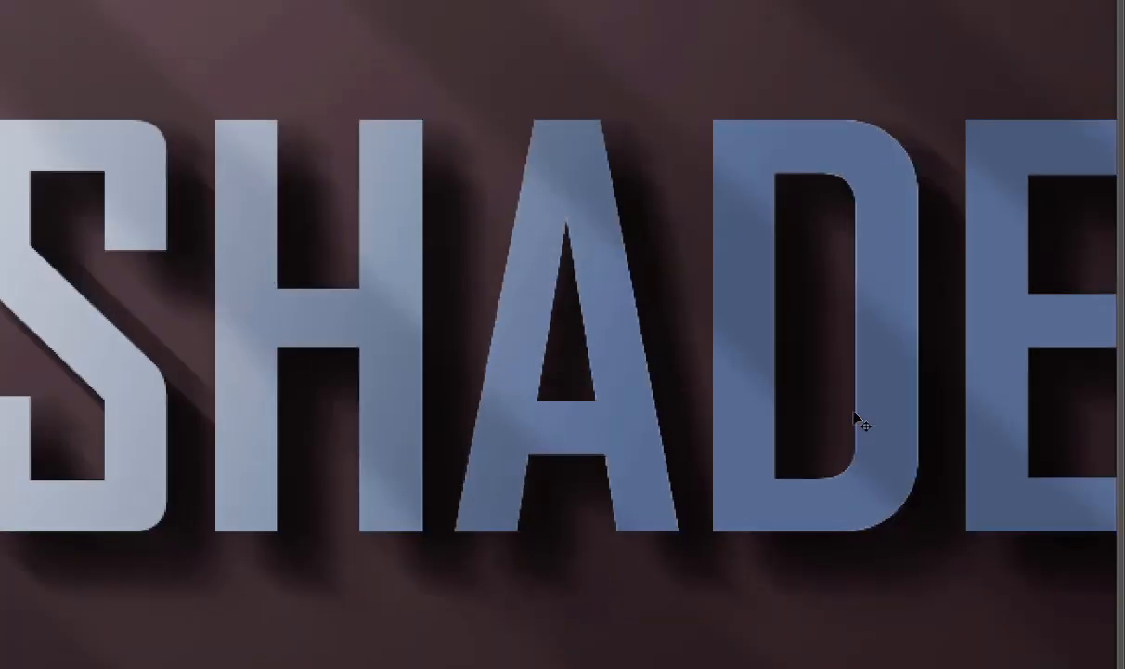
pyautogui.hotkey('ctrl', '-')
pyautogui.hotkey('ctrl', '-')
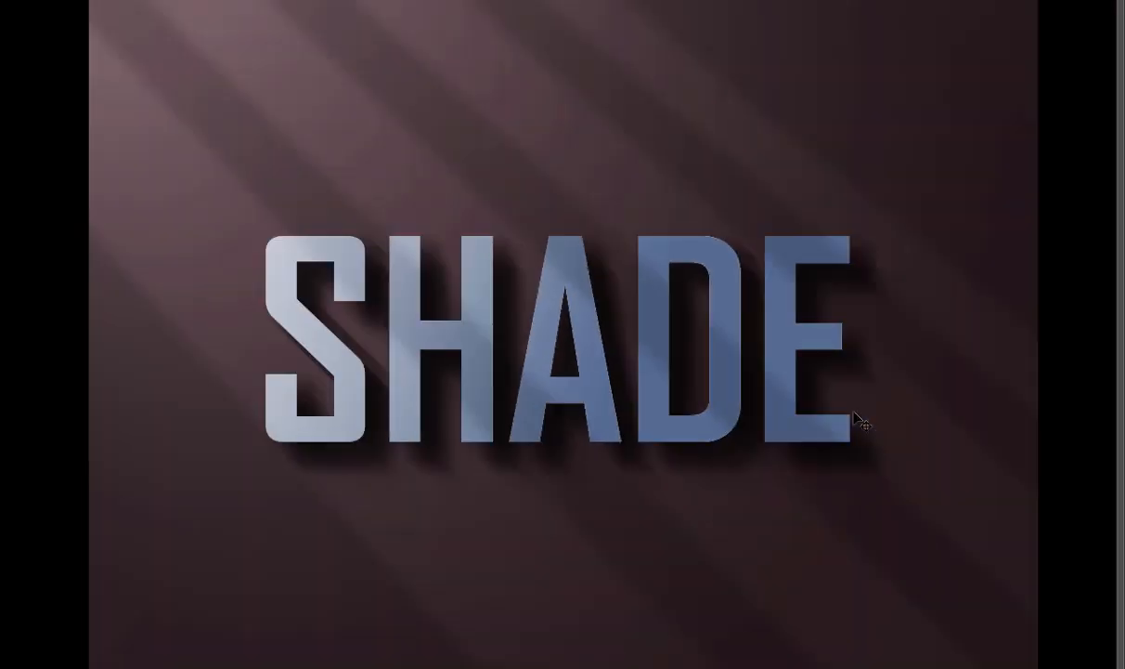